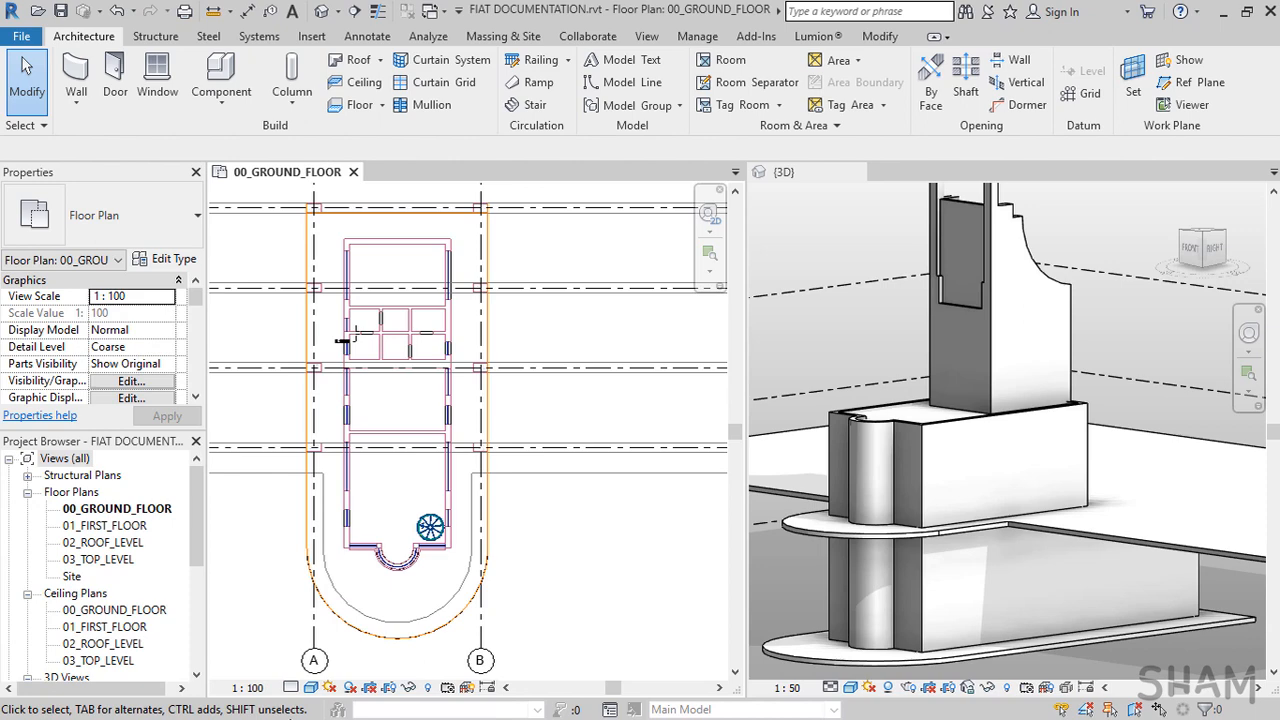
Start the Wall tool with the Curtain Wall type and examine its grid and mullion type parameters
{"action": "left_click", "coordinate": [76, 68]}
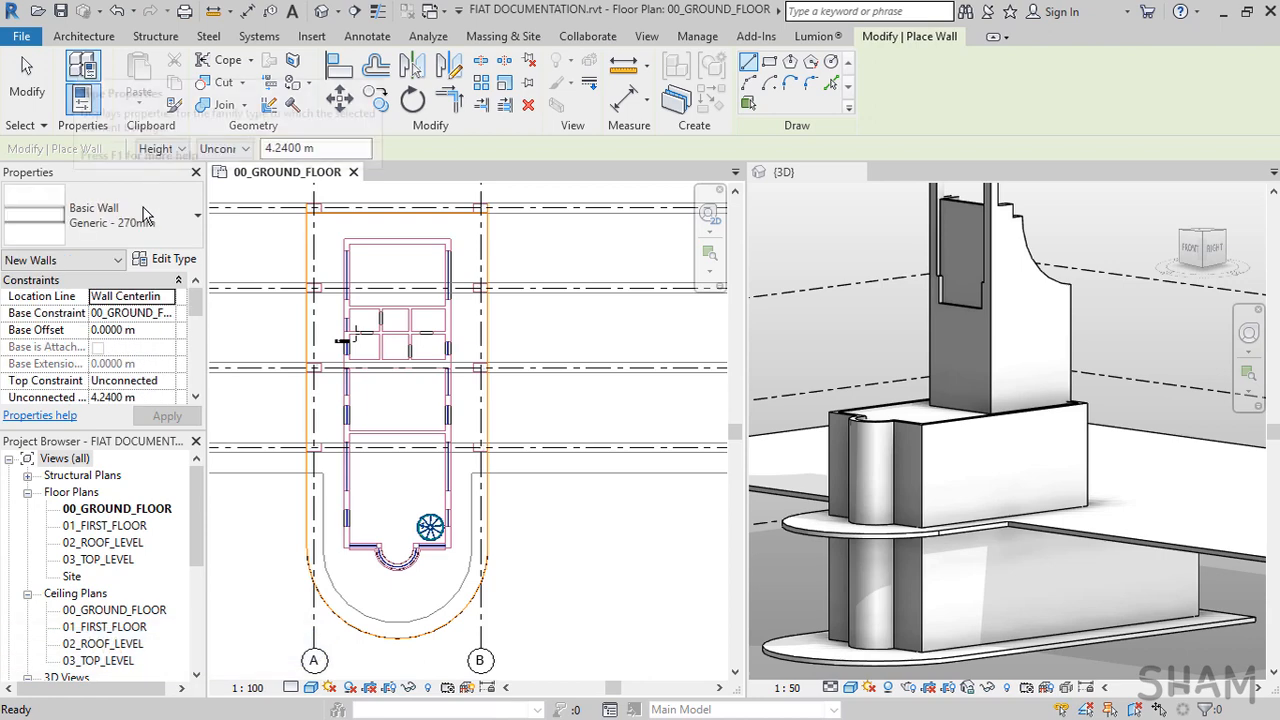
{"action": "left_click", "coordinate": [143, 212]}
{"action": "scroll", "coordinate": [108, 337], "scroll_direction": "down", "scroll_amount": 5}
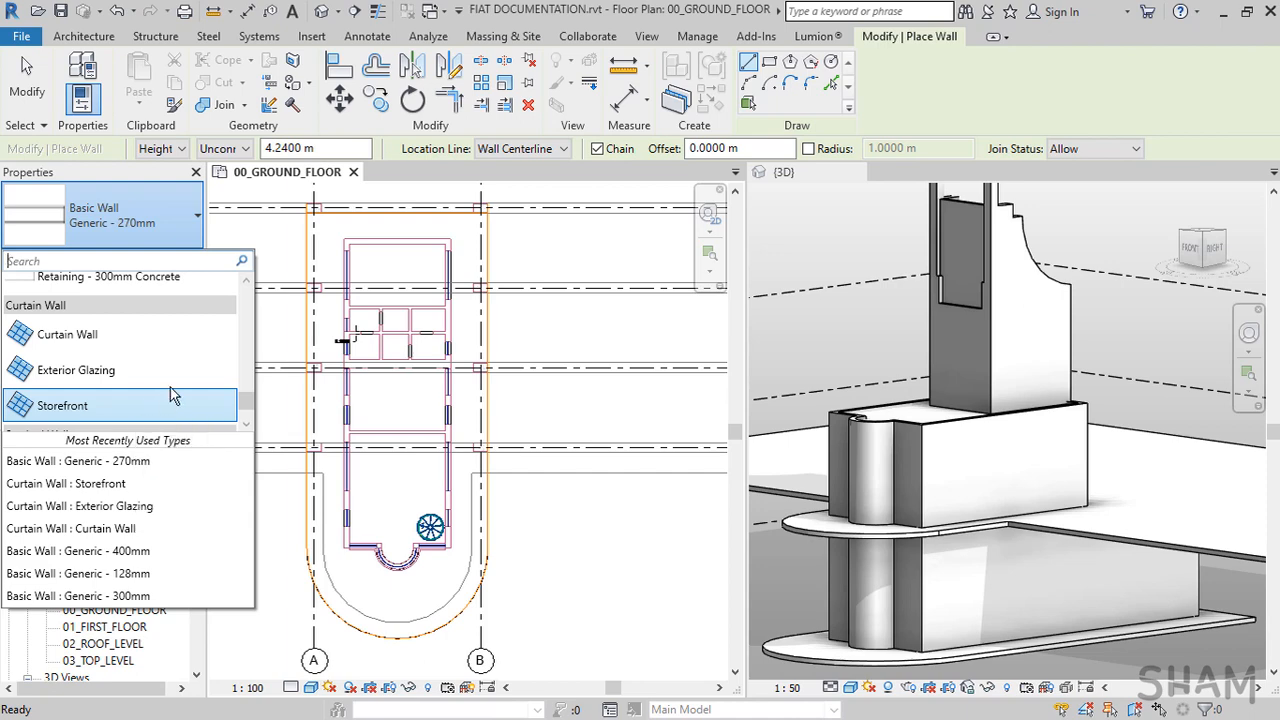
{"action": "left_click", "coordinate": [105, 338]}
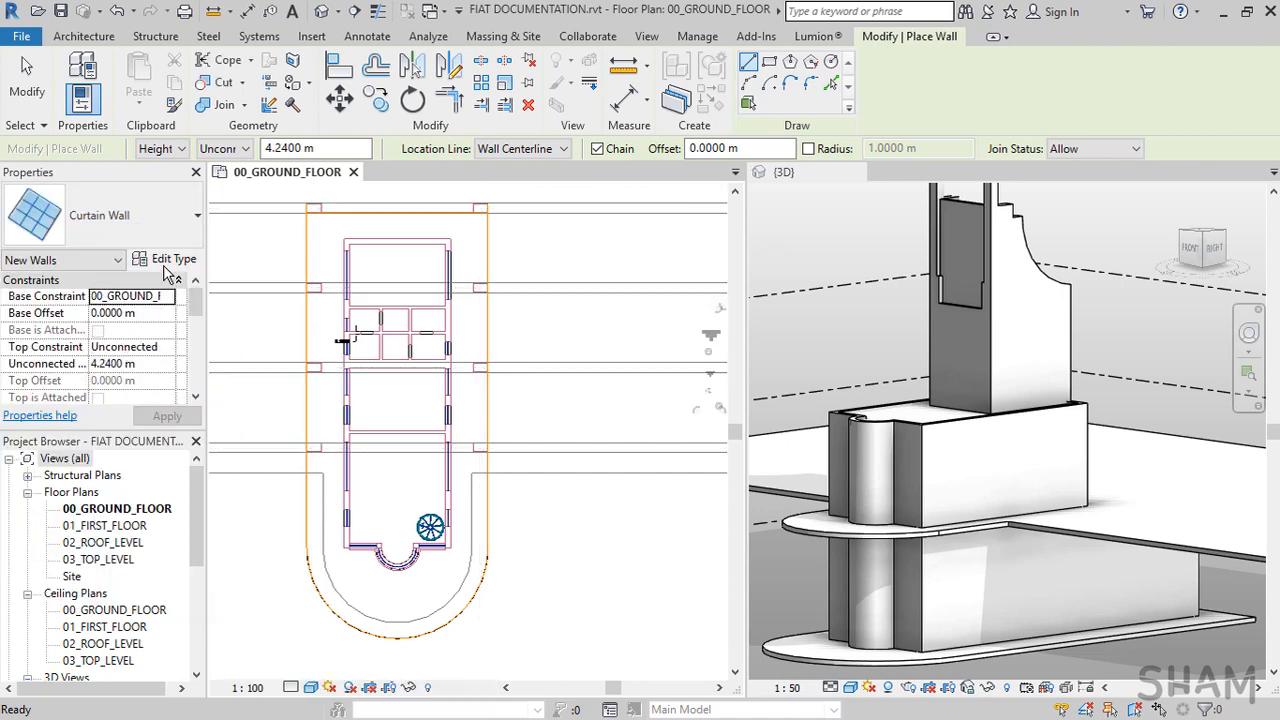
{"action": "left_click", "coordinate": [163, 265]}
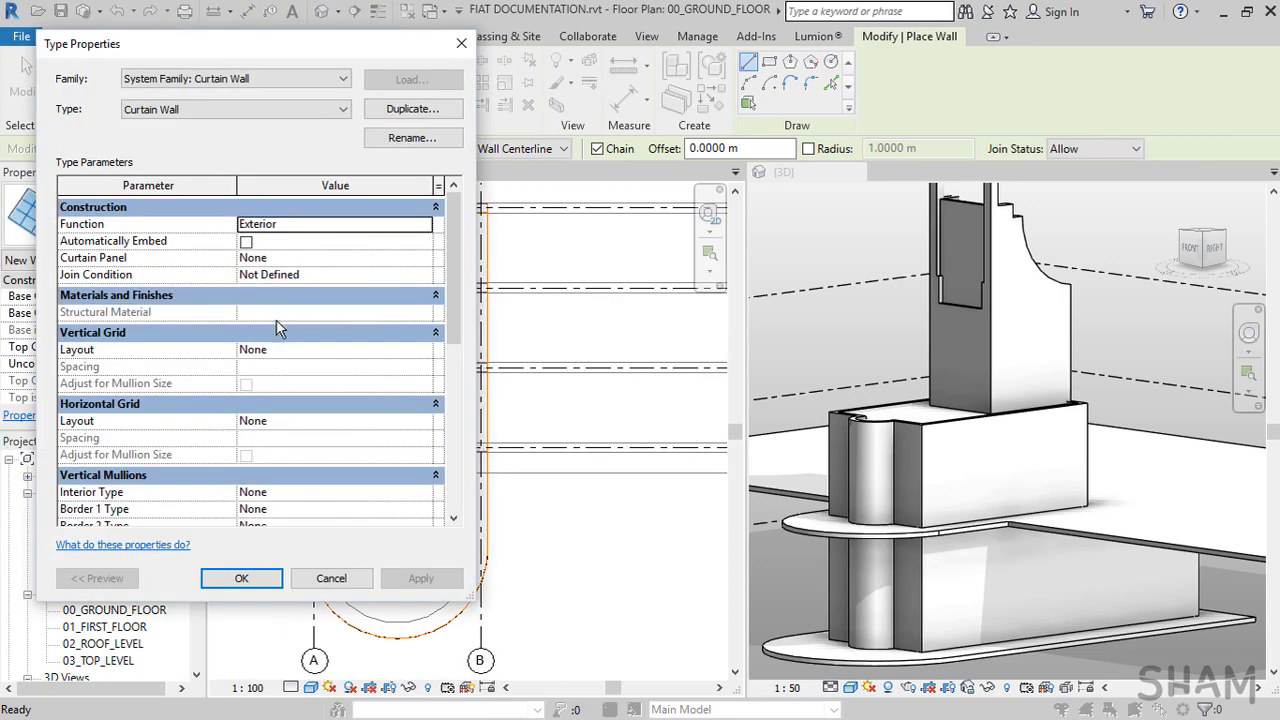
{"action": "scroll", "coordinate": [300, 422], "scroll_direction": "down", "scroll_amount": 1}
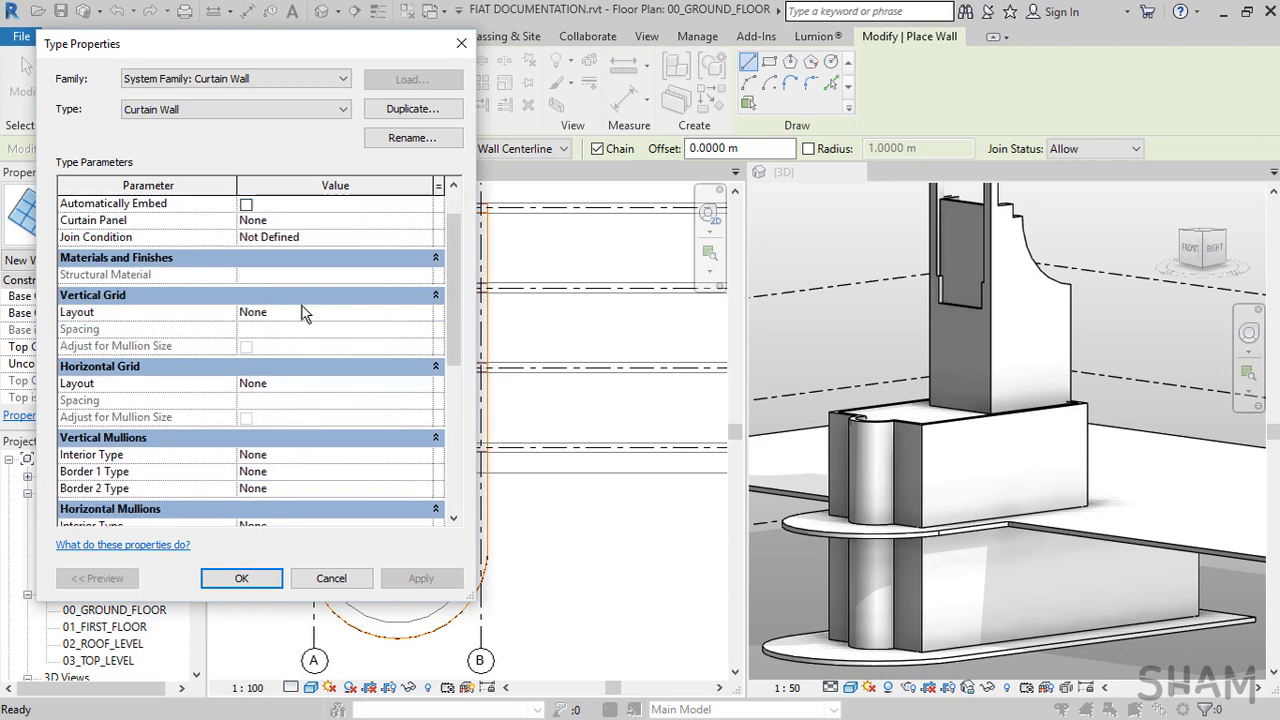
{"action": "scroll", "coordinate": [337, 428], "scroll_direction": "down", "scroll_amount": 1}
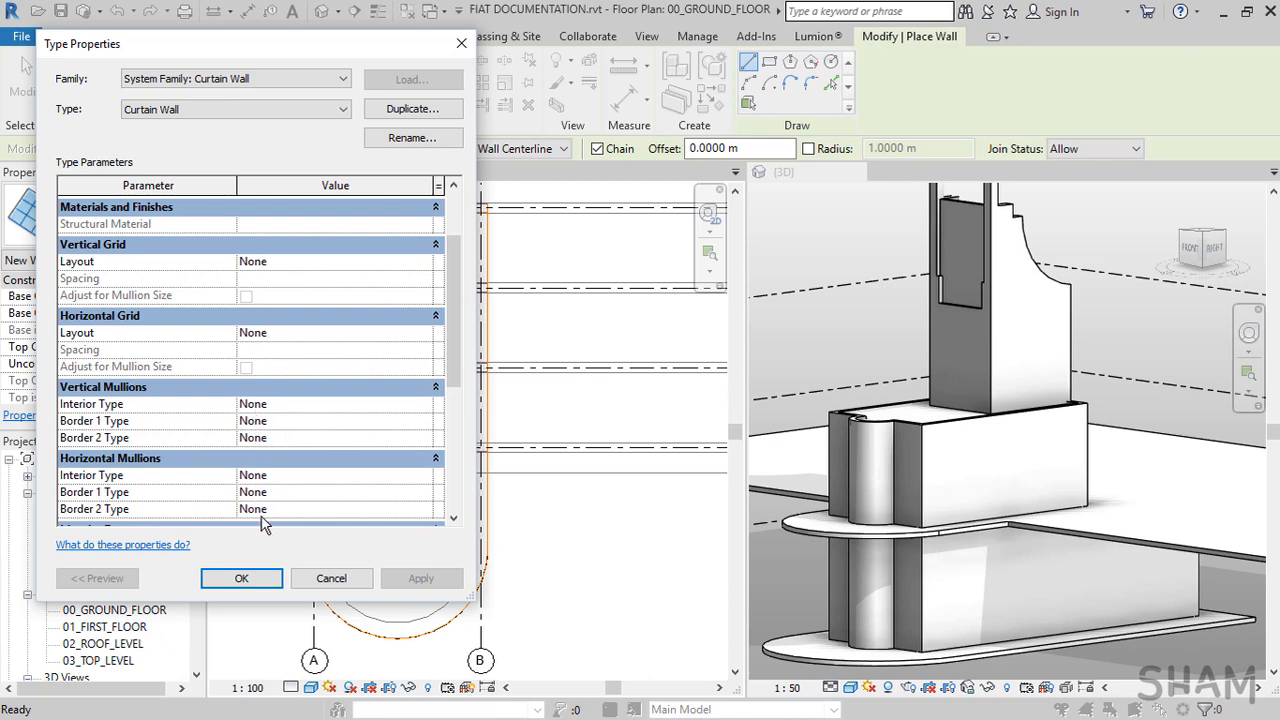
{"action": "left_click", "coordinate": [461, 43]}
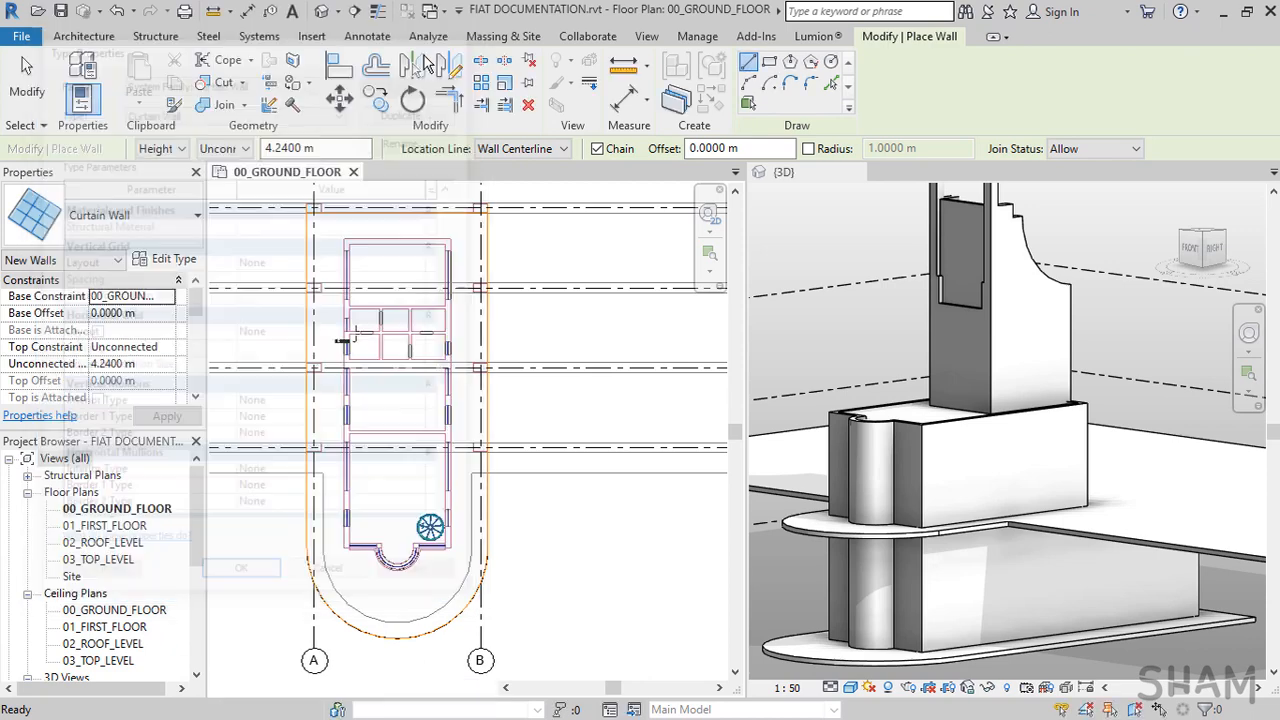
Switch to the Exterior Glazing curtain wall type and examine its grid and mullion parameters
{"action": "left_click", "coordinate": [110, 220]}
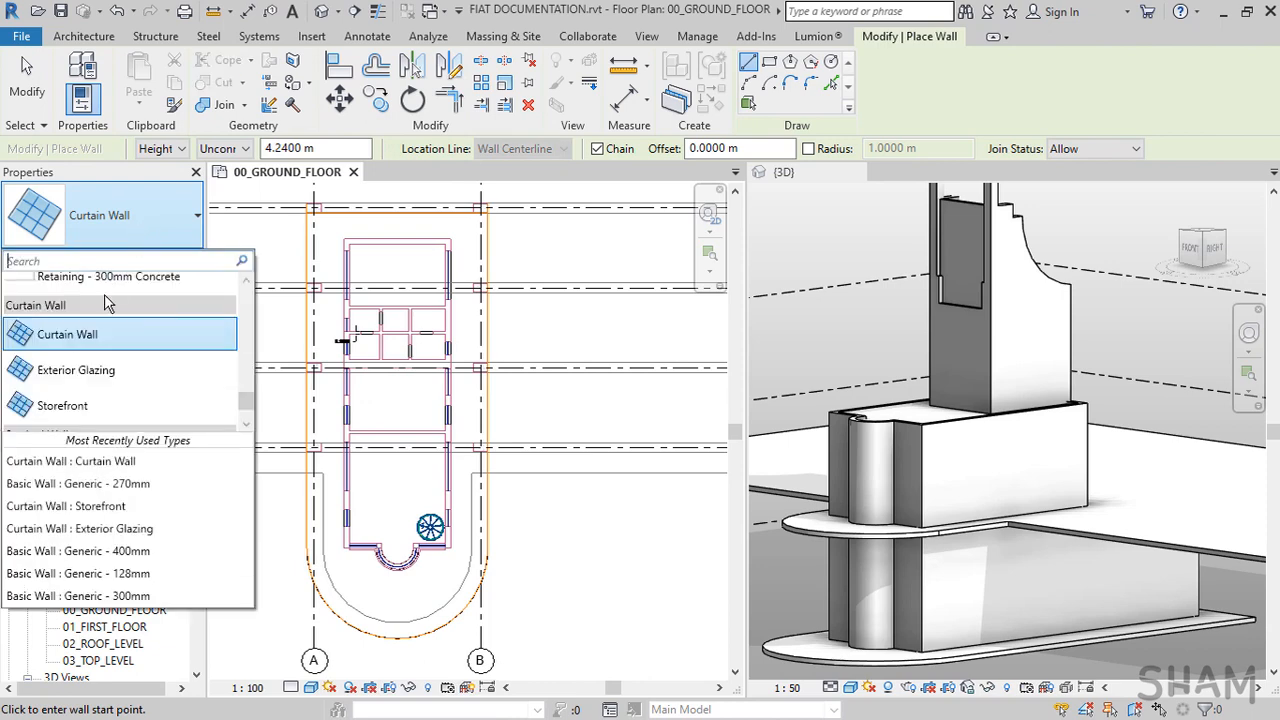
{"action": "left_click", "coordinate": [84, 372]}
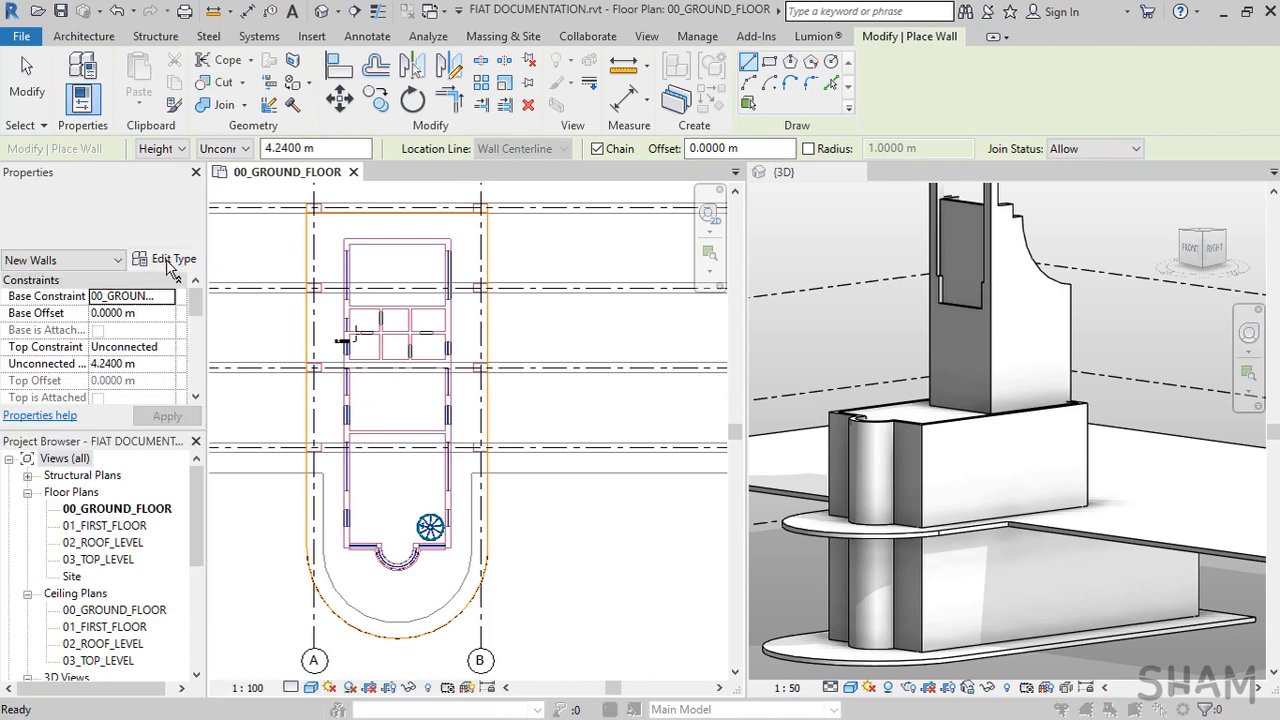
{"action": "left_click", "coordinate": [167, 260]}
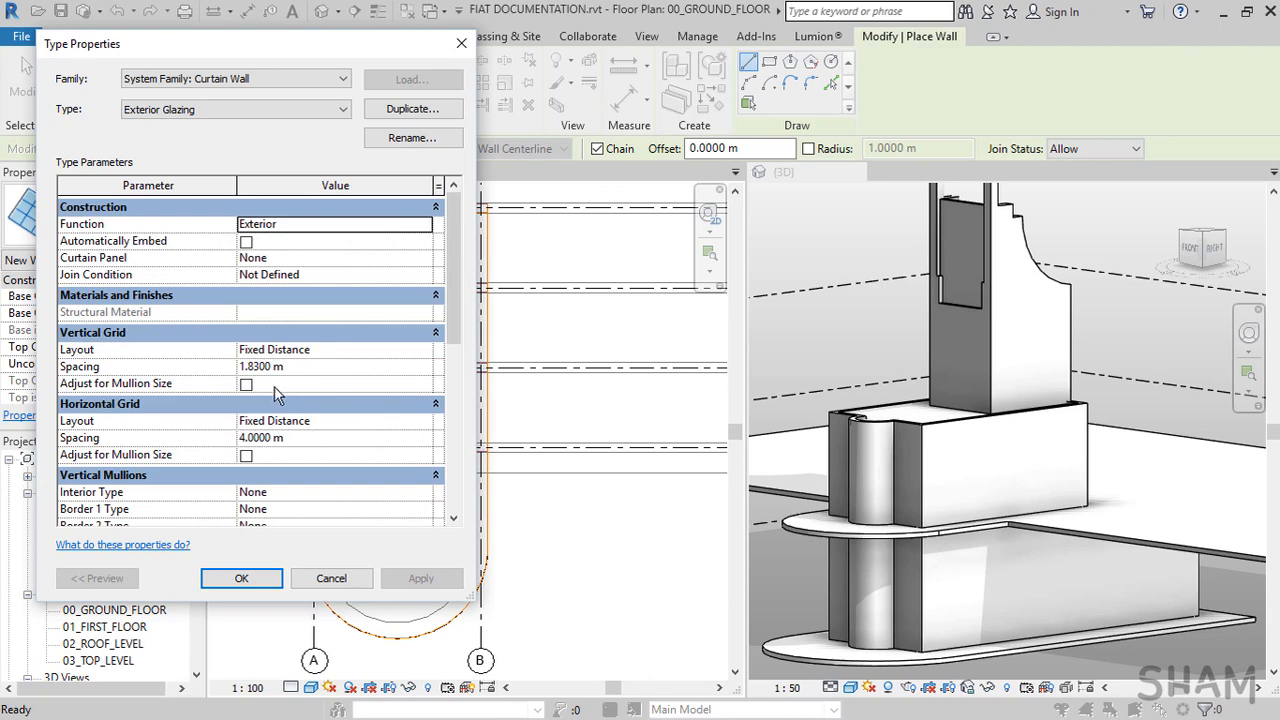
{"action": "scroll", "coordinate": [290, 430], "scroll_direction": "down", "scroll_amount": 2}
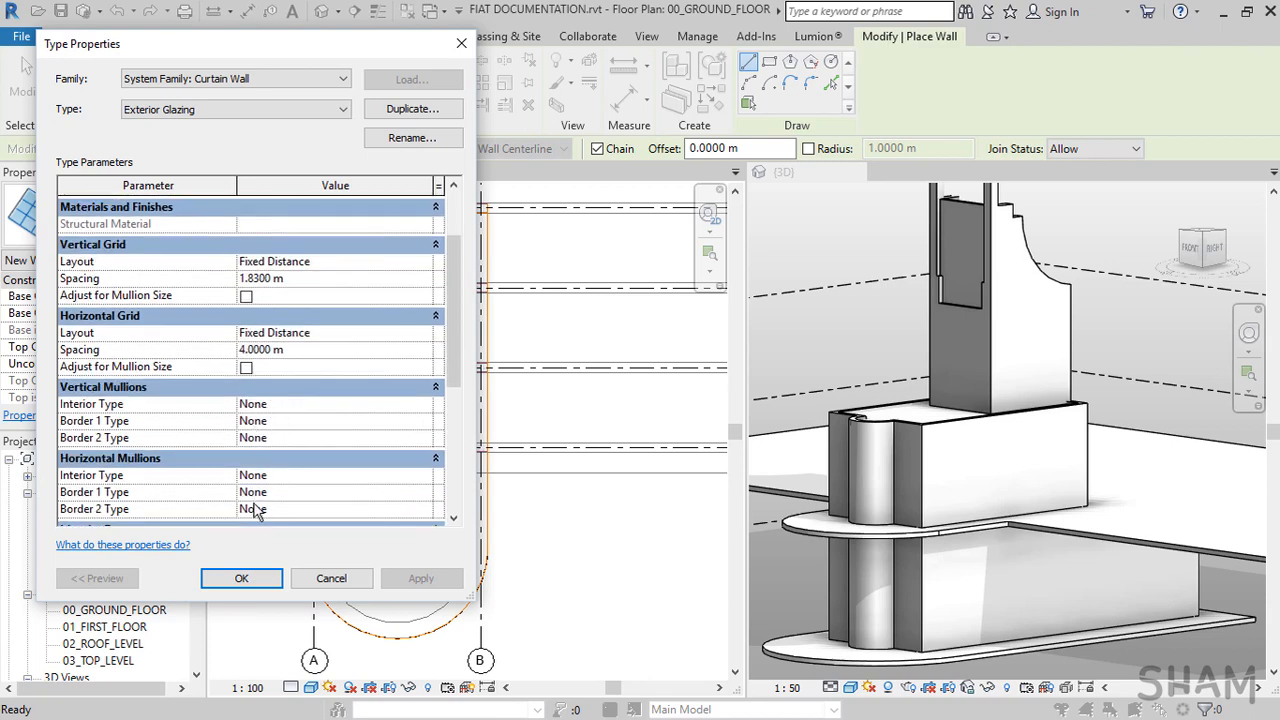
Duplicate the Storefront curtain wall type as "Storefront Fiat" and make it the current wall type
{"action": "left_click", "coordinate": [316, 111]}
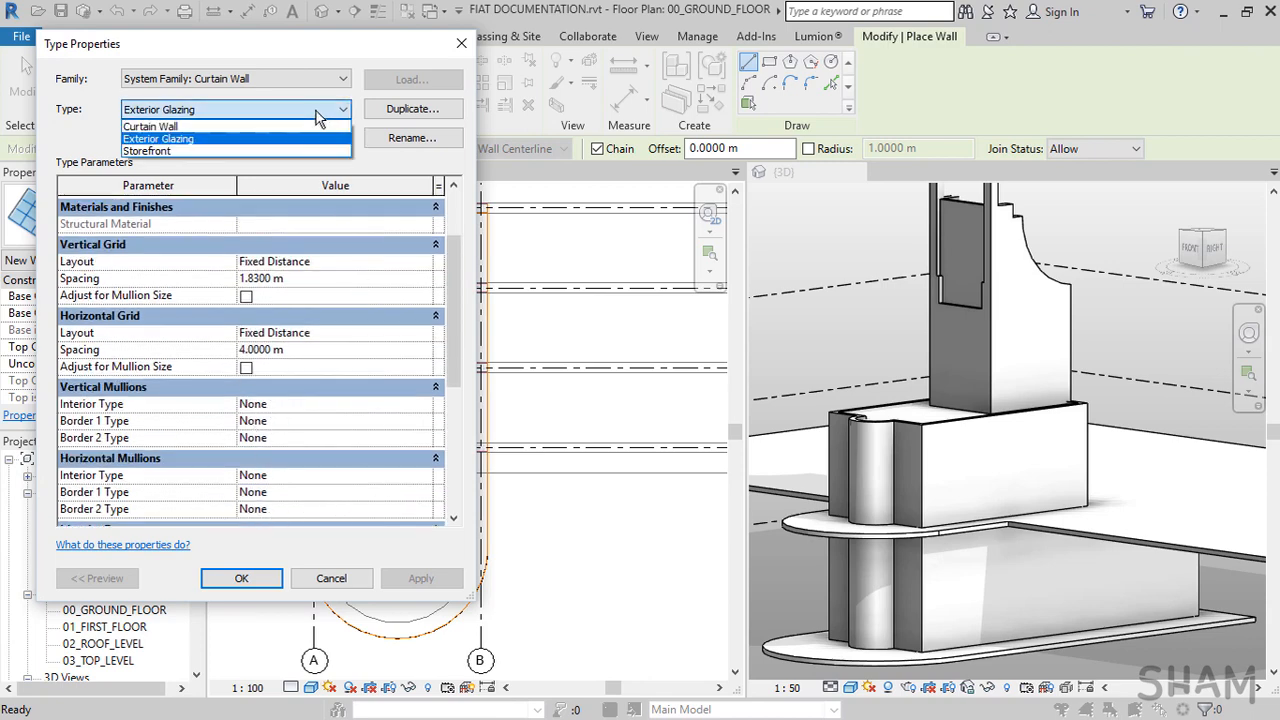
{"action": "left_click", "coordinate": [229, 150]}
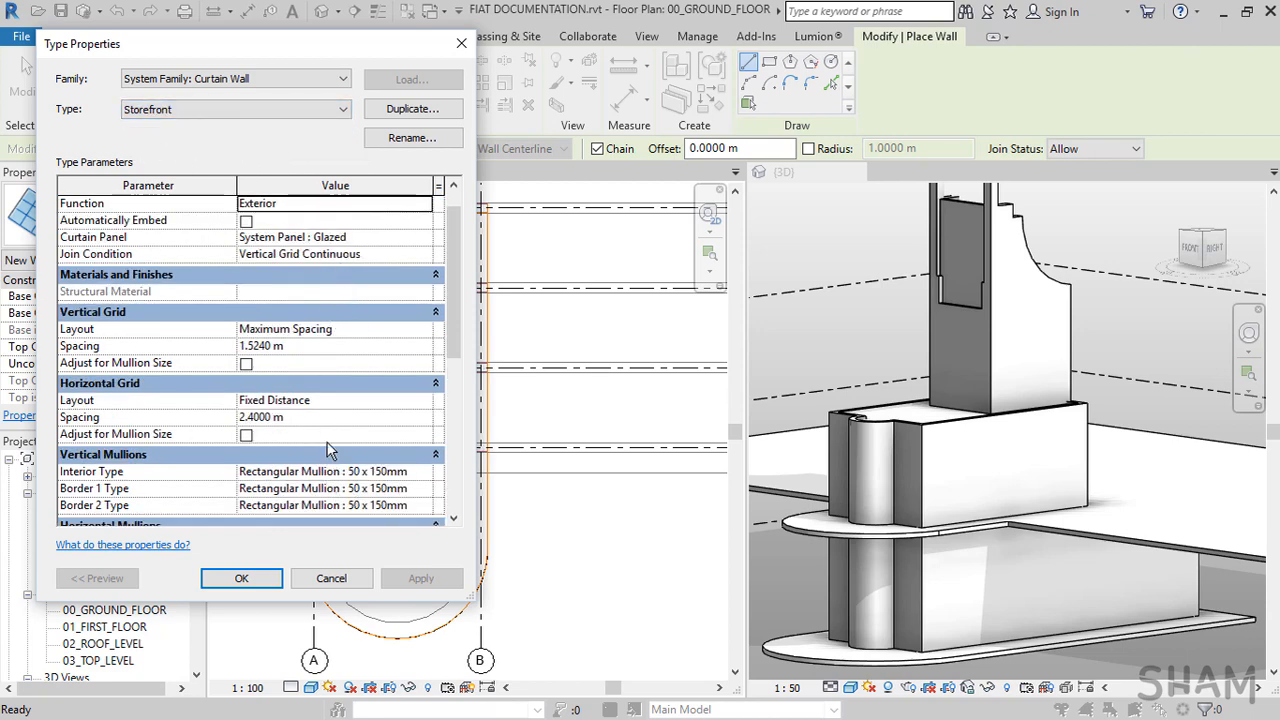
{"action": "scroll", "coordinate": [330, 450], "scroll_direction": "down", "scroll_amount": 1}
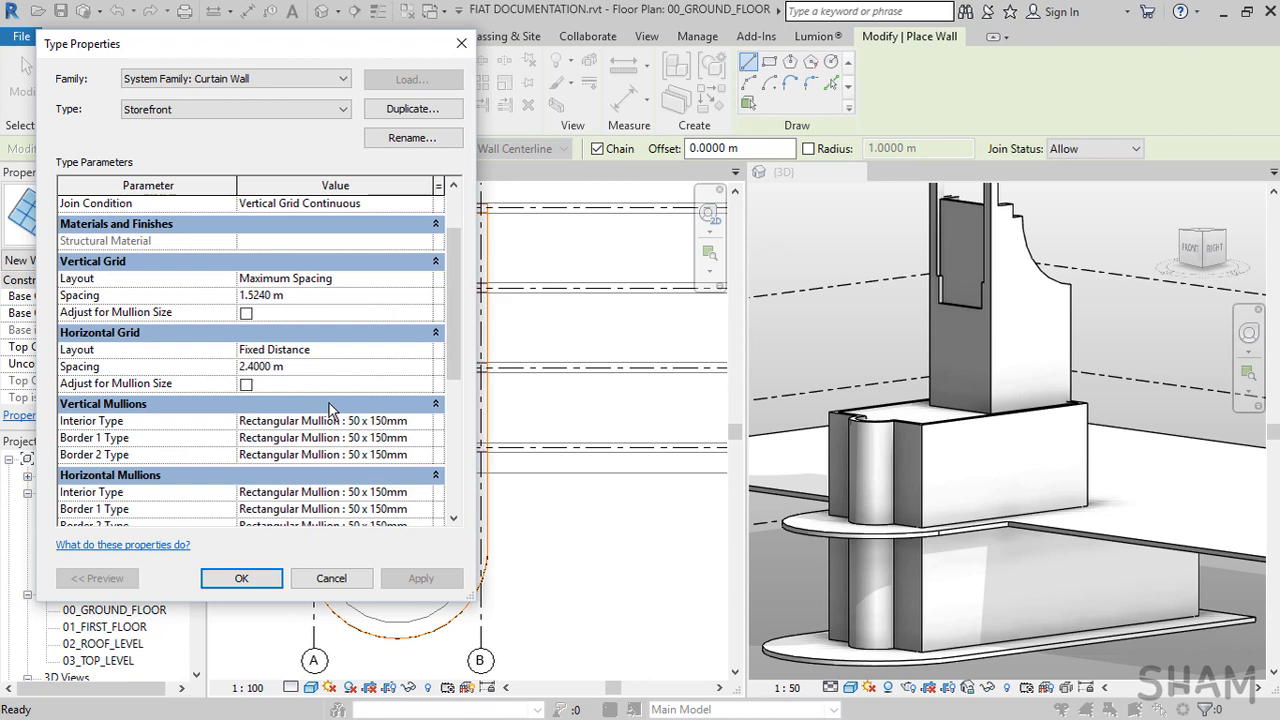
{"action": "left_click", "coordinate": [418, 112]}
{"action": "left_click", "coordinate": [281, 316]}
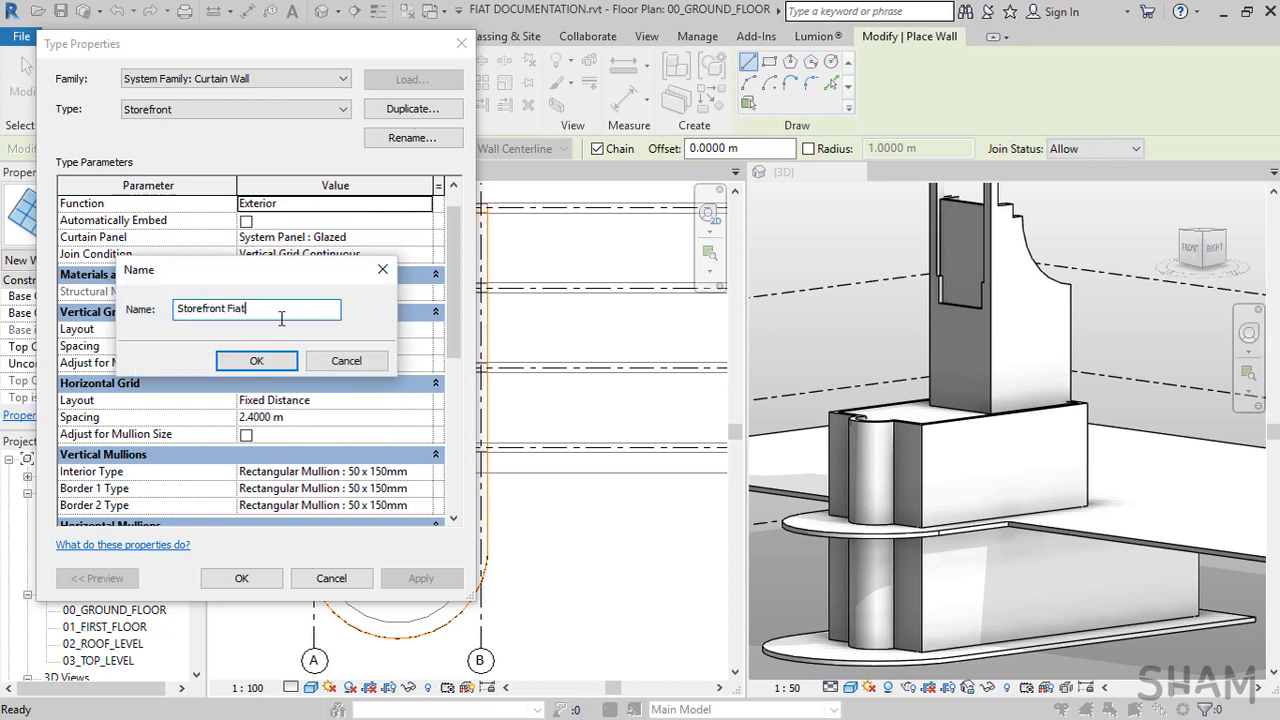
{"action": "left_click", "coordinate": [252, 362]}
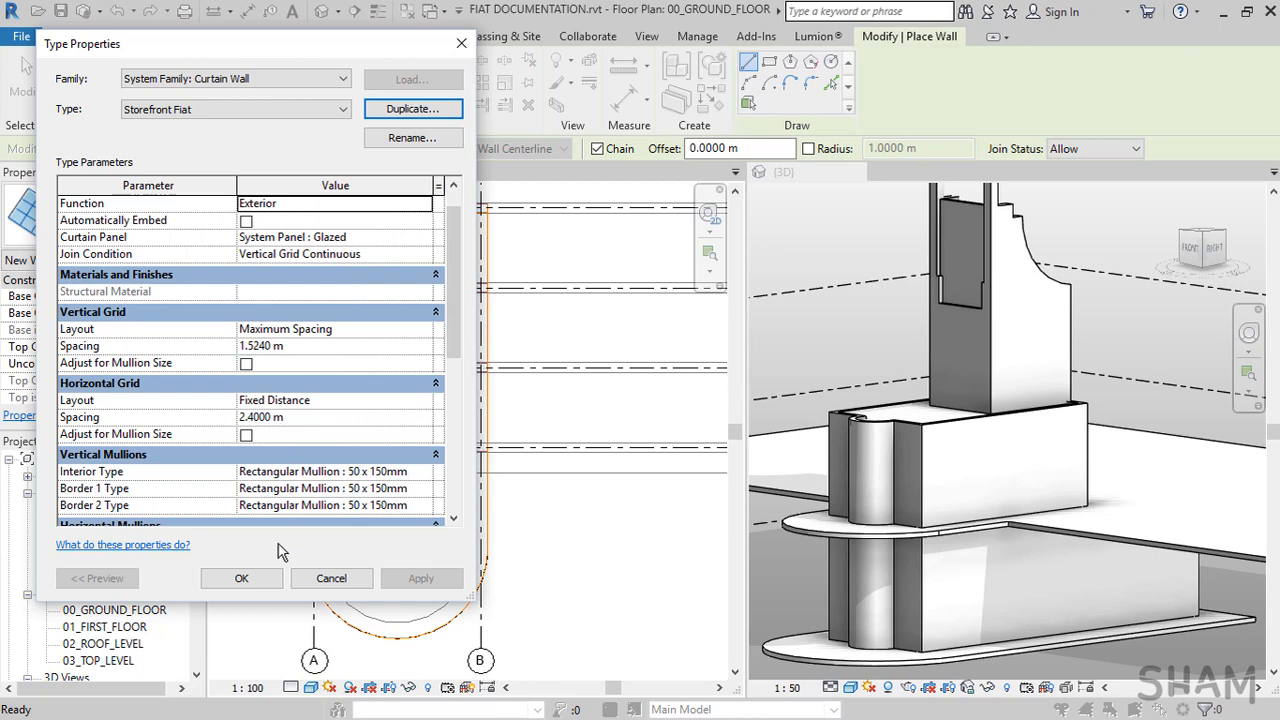
{"action": "left_click", "coordinate": [241, 578]}
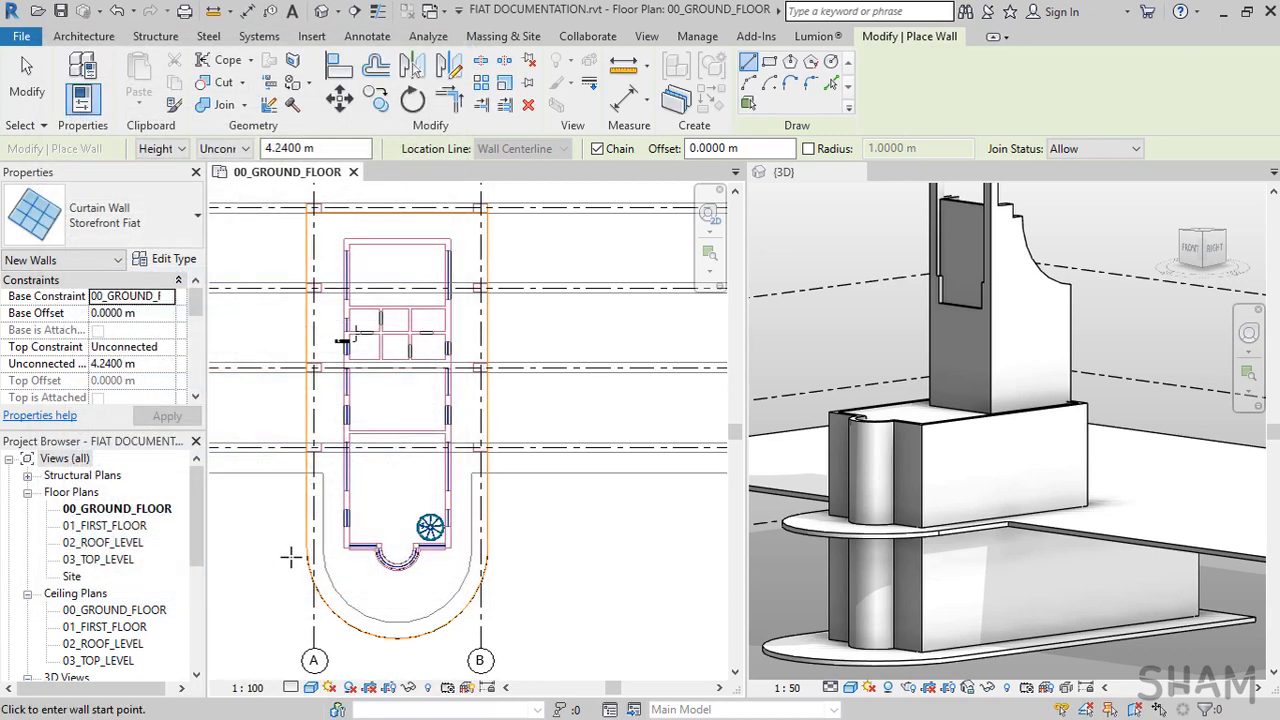
Draw a Storefront Fiat curtain wall across the window opening beside the spiral stair in the ground floor plan
{"action": "scroll", "coordinate": [450, 527], "scroll_direction": "up", "scroll_amount": 2}
{"action": "scroll", "coordinate": [450, 527], "scroll_direction": "up", "scroll_amount": 2}
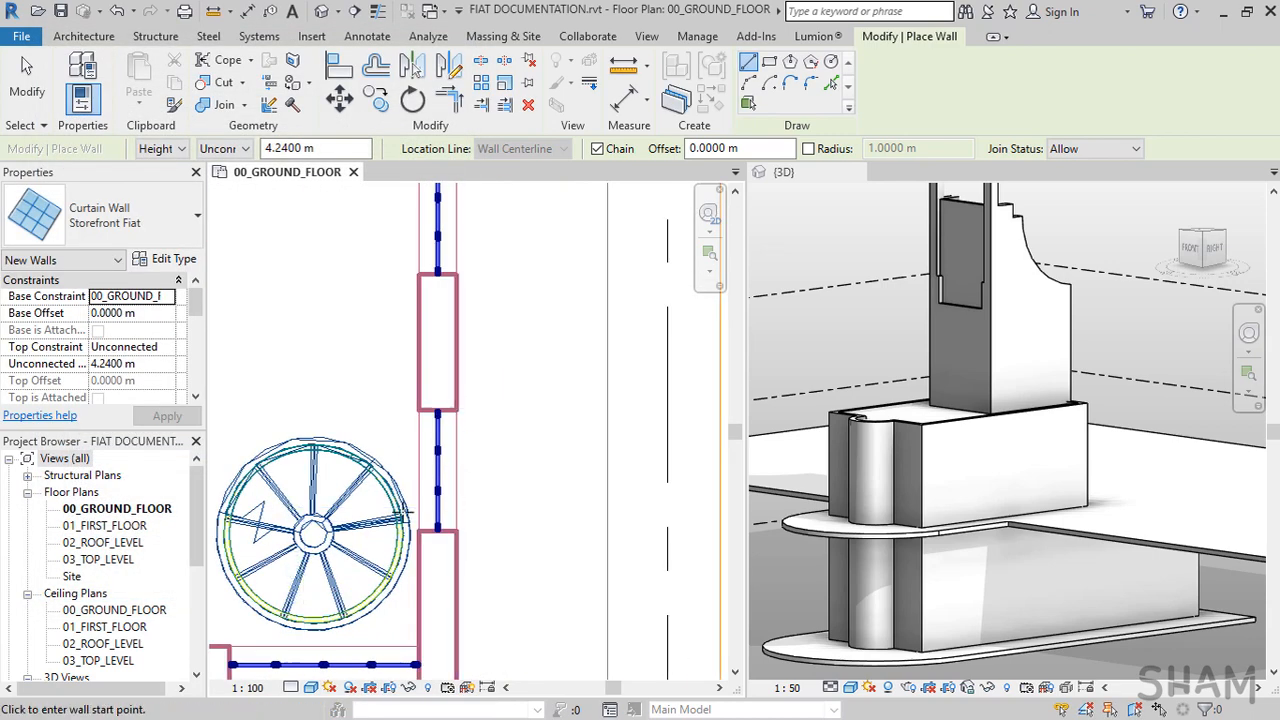
{"action": "left_click", "coordinate": [427, 541]}
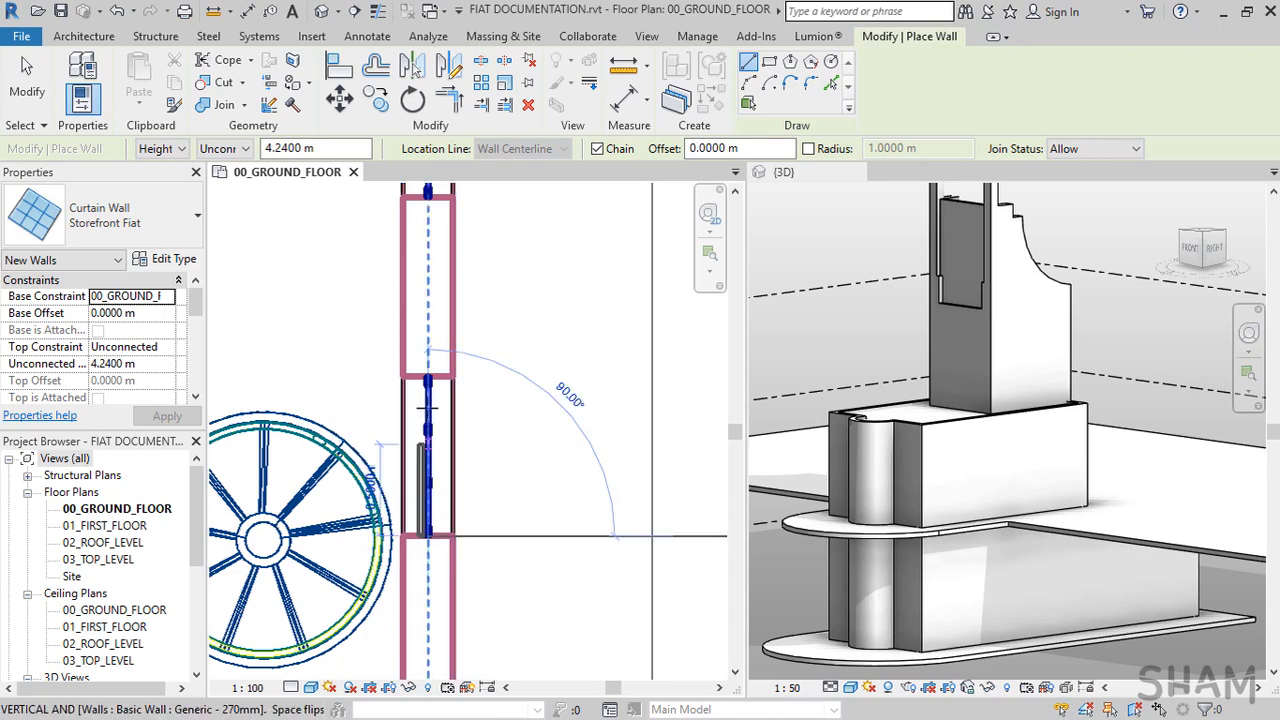
{"action": "left_click", "coordinate": [427, 378]}
{"action": "key", "text": "Escape"}
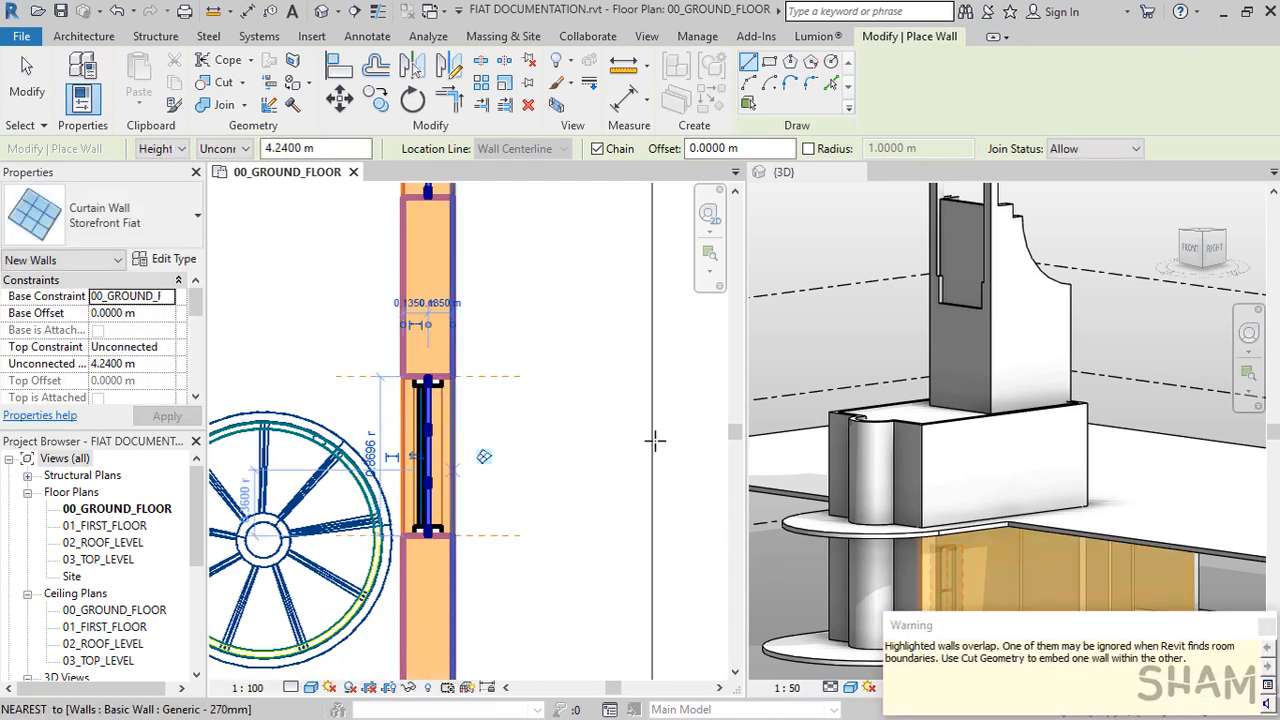
Enable Automatically Embed for the Storefront Fiat type, check the embedded window in 3D, and finish placing walls
{"action": "left_click", "coordinate": [165, 260]}
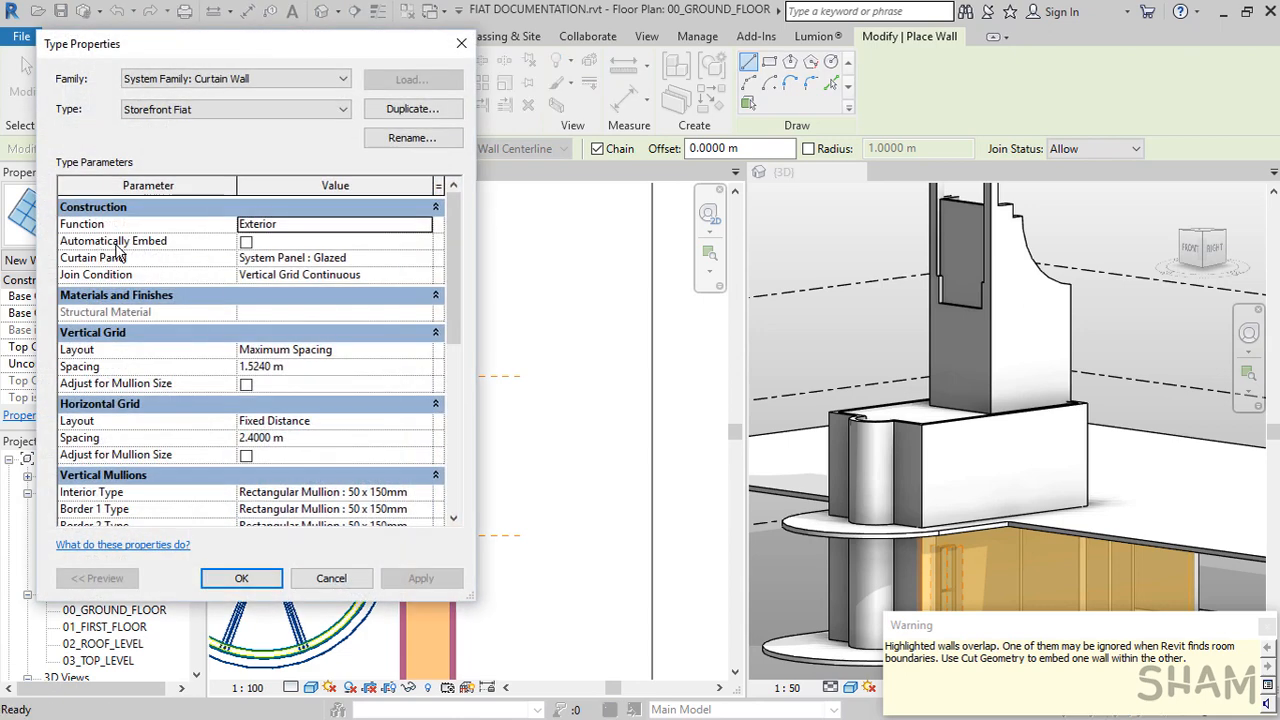
{"action": "left_click", "coordinate": [246, 242]}
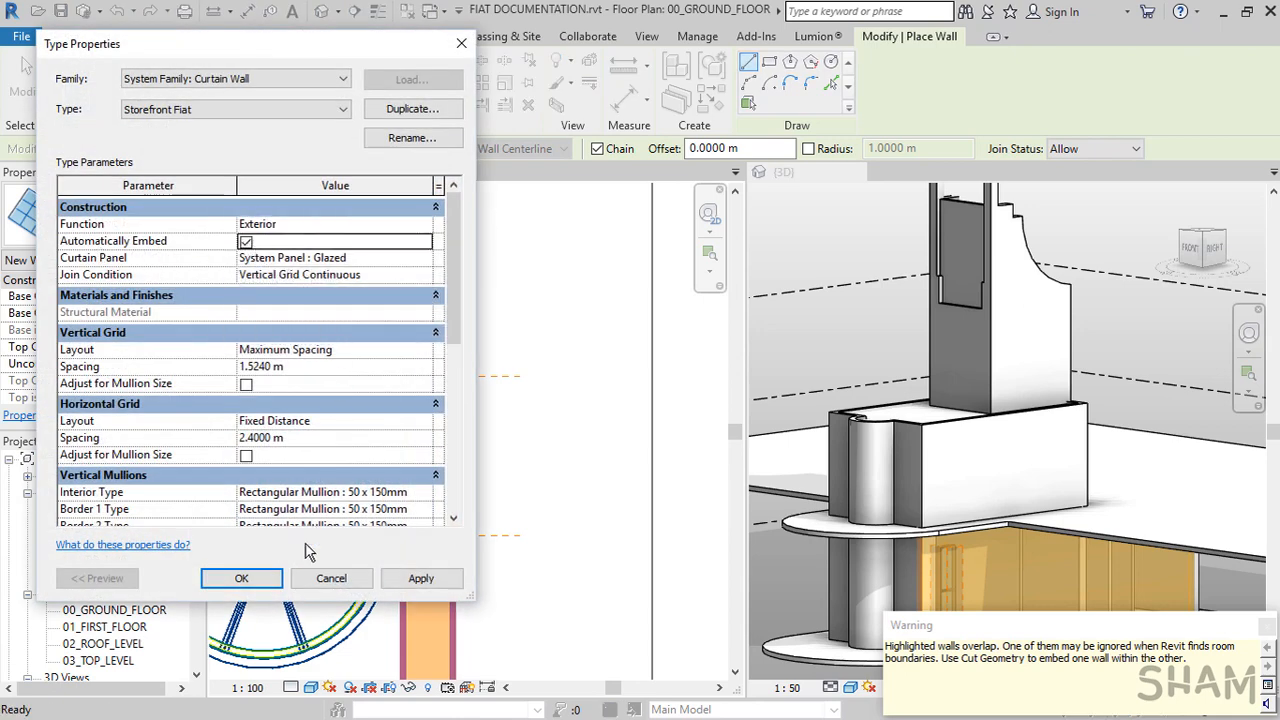
{"action": "left_click", "coordinate": [265, 586]}
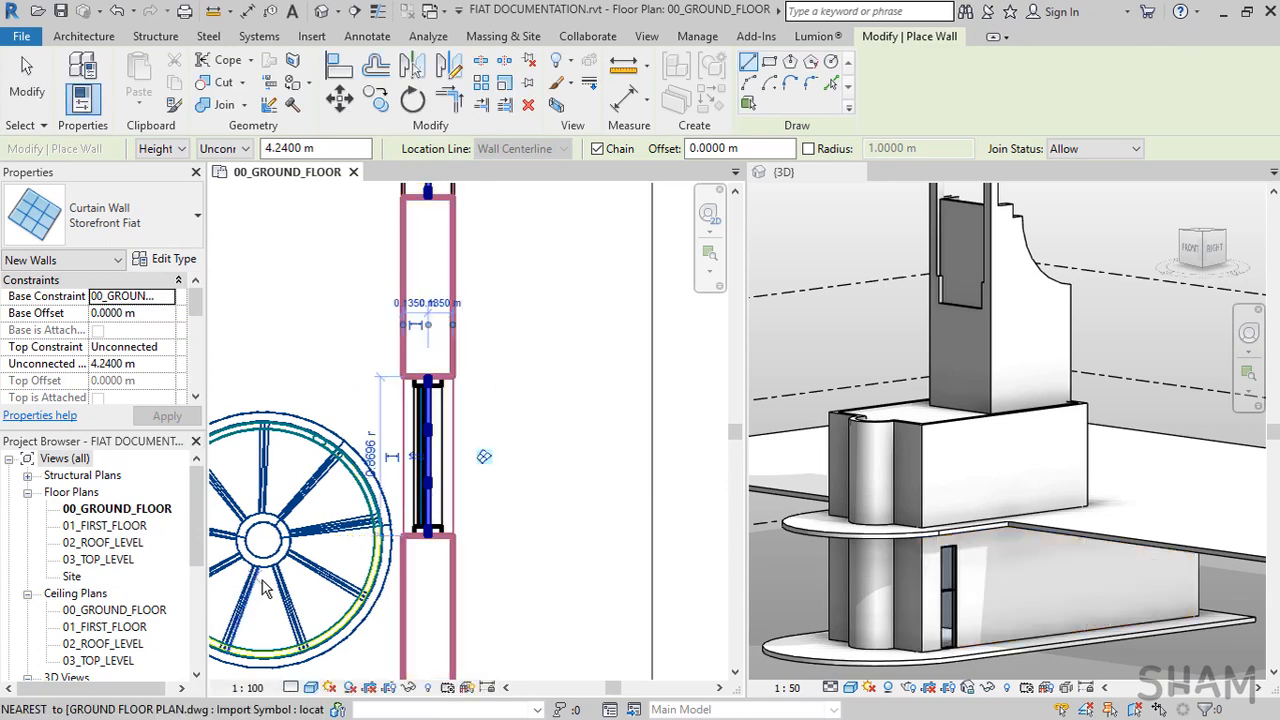
{"action": "left_click", "coordinate": [942, 605]}
{"action": "scroll", "coordinate": [943, 638], "scroll_direction": "up", "scroll_amount": 3}
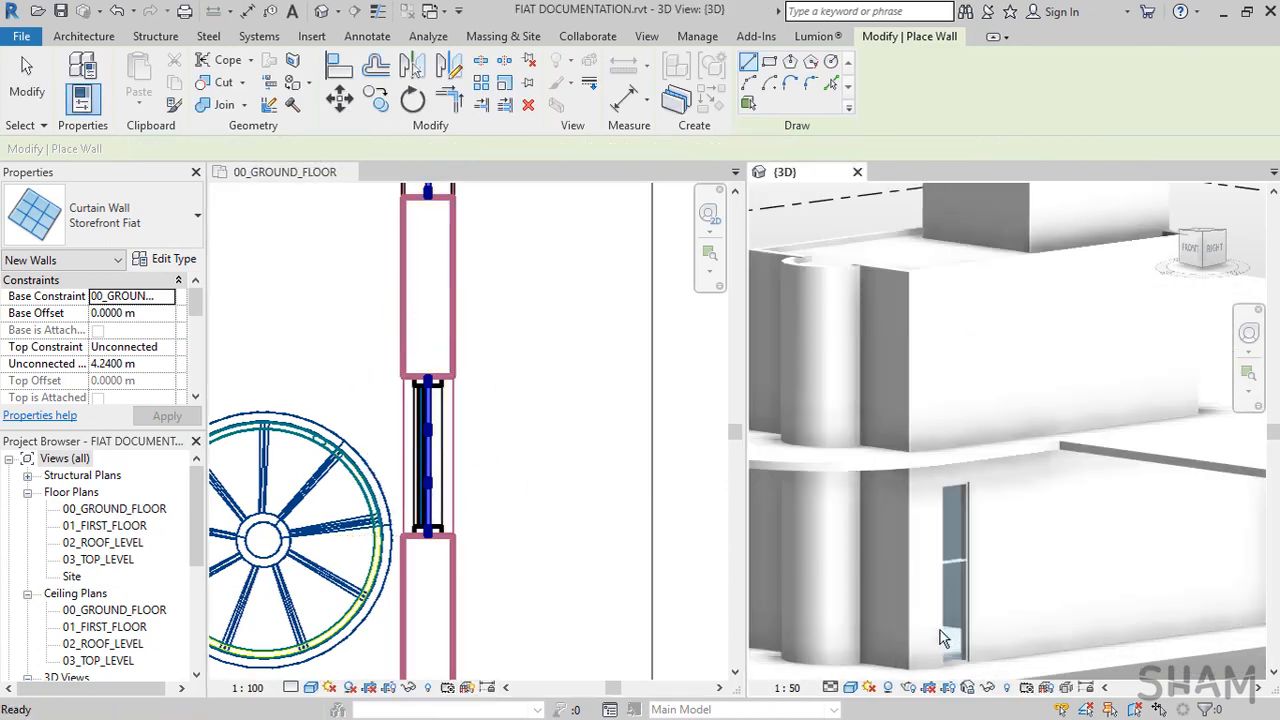
{"action": "scroll", "coordinate": [986, 537], "scroll_direction": "up", "scroll_amount": 3}
{"action": "left_click", "coordinate": [428, 515]}
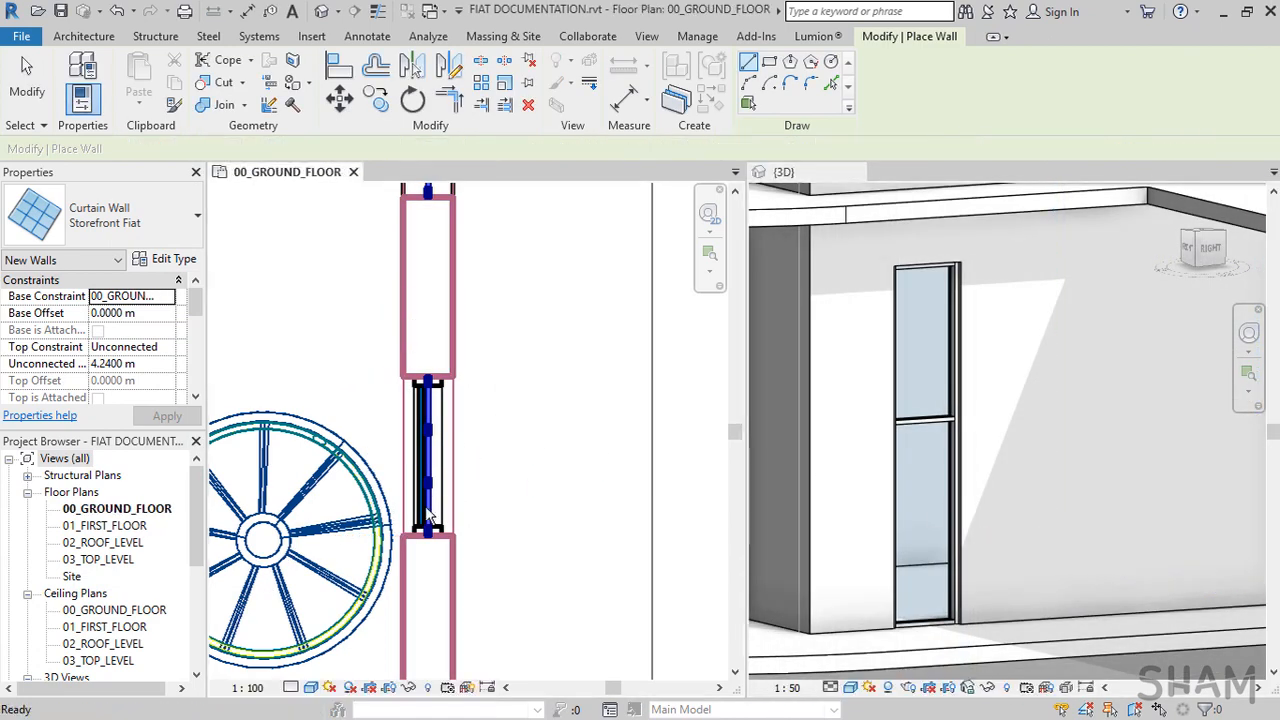
{"action": "scroll", "coordinate": [435, 495], "scroll_direction": "up", "scroll_amount": 2}
{"action": "middle_click_drag", "start_coordinate": [443, 471], "coordinate": [617, 497]}
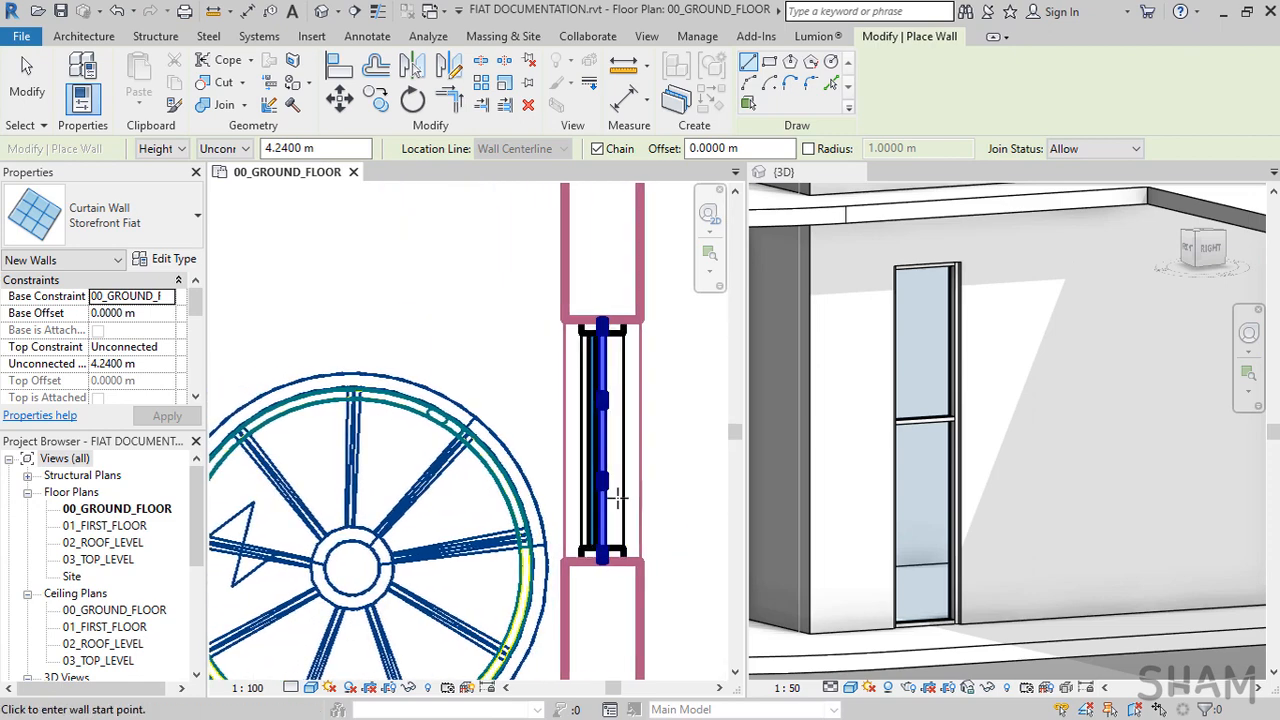
{"action": "key", "text": "Escape"}
{"action": "key", "text": "Escape"}
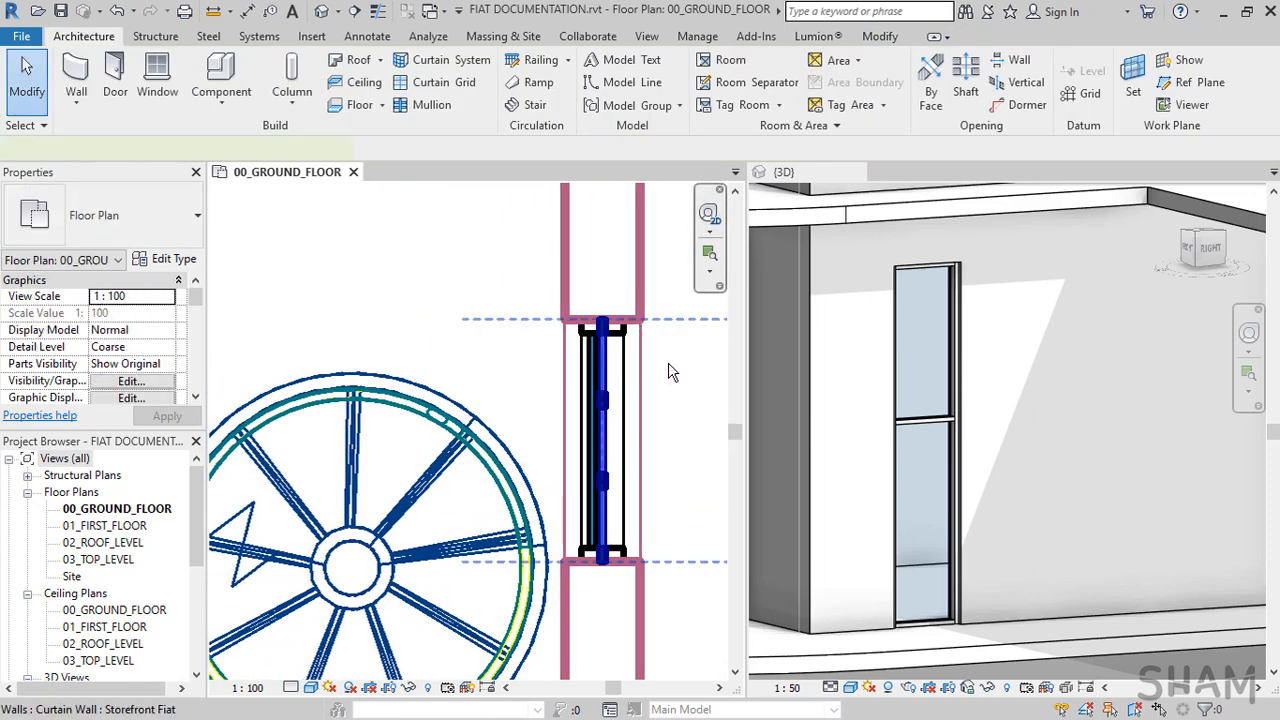
Set the vertical grid spacing of the placed Storefront Fiat wall's type to 0.29 m, keeping the Maximum Spacing layout
{"action": "left_click", "coordinate": [671, 372]}
{"action": "left_click", "coordinate": [173, 259]}
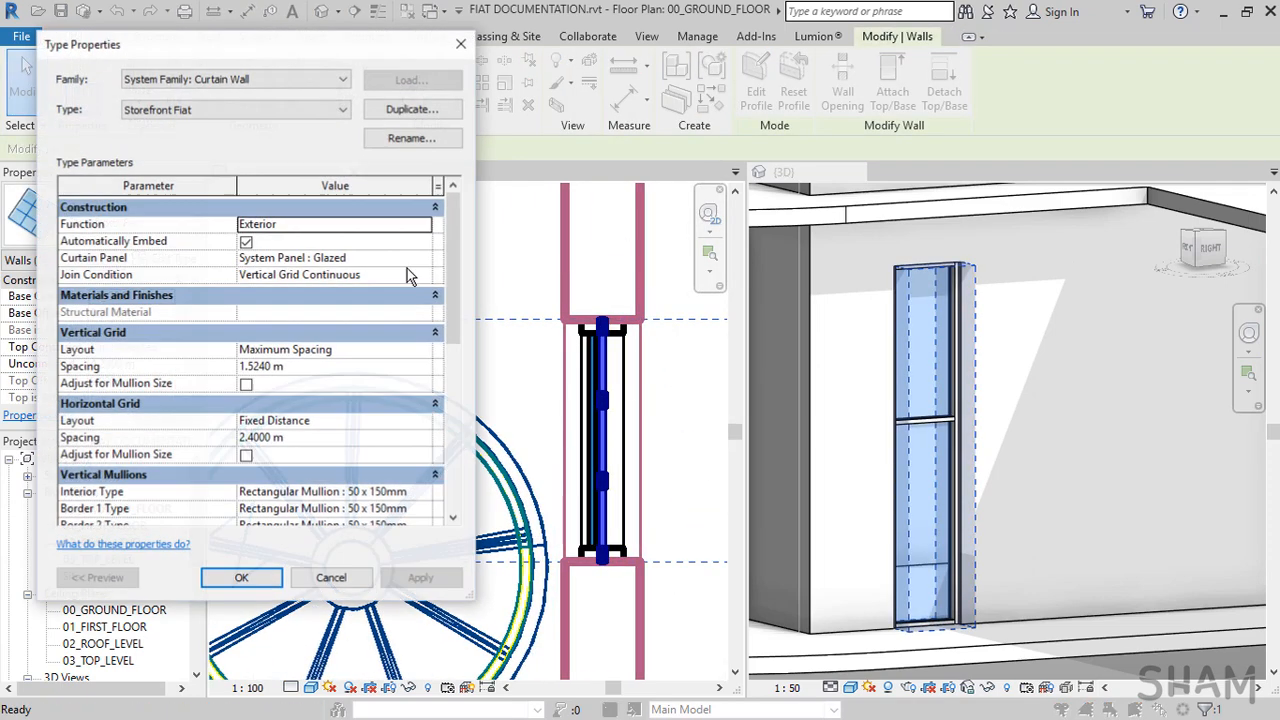
{"action": "left_click_drag", "start_coordinate": [345, 42], "coordinate": [358, 96]}
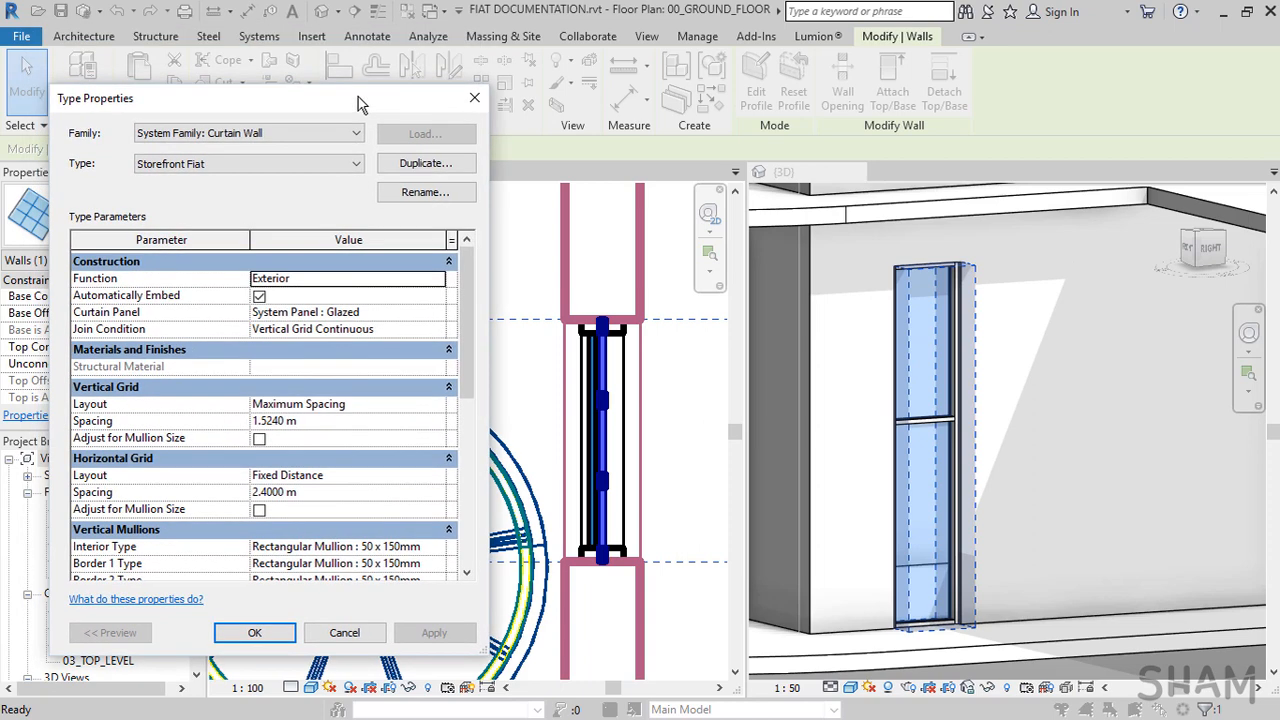
{"action": "left_click", "coordinate": [437, 411]}
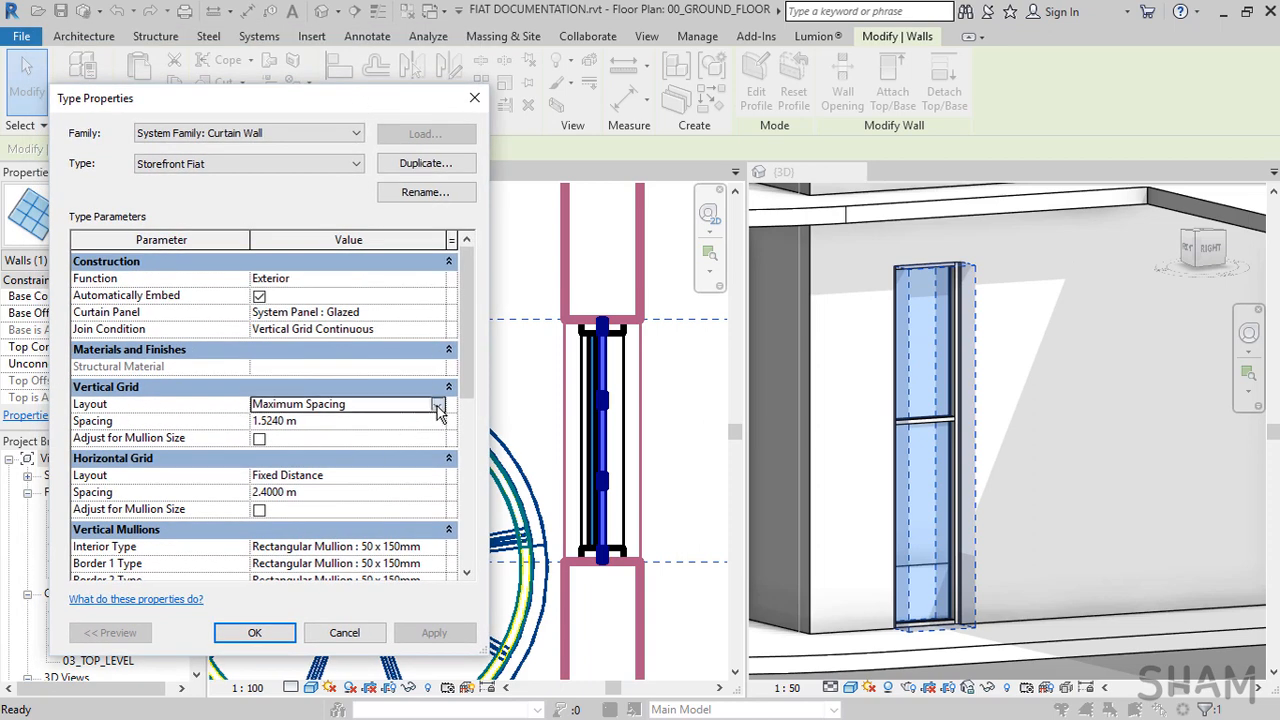
{"action": "left_click", "coordinate": [438, 406]}
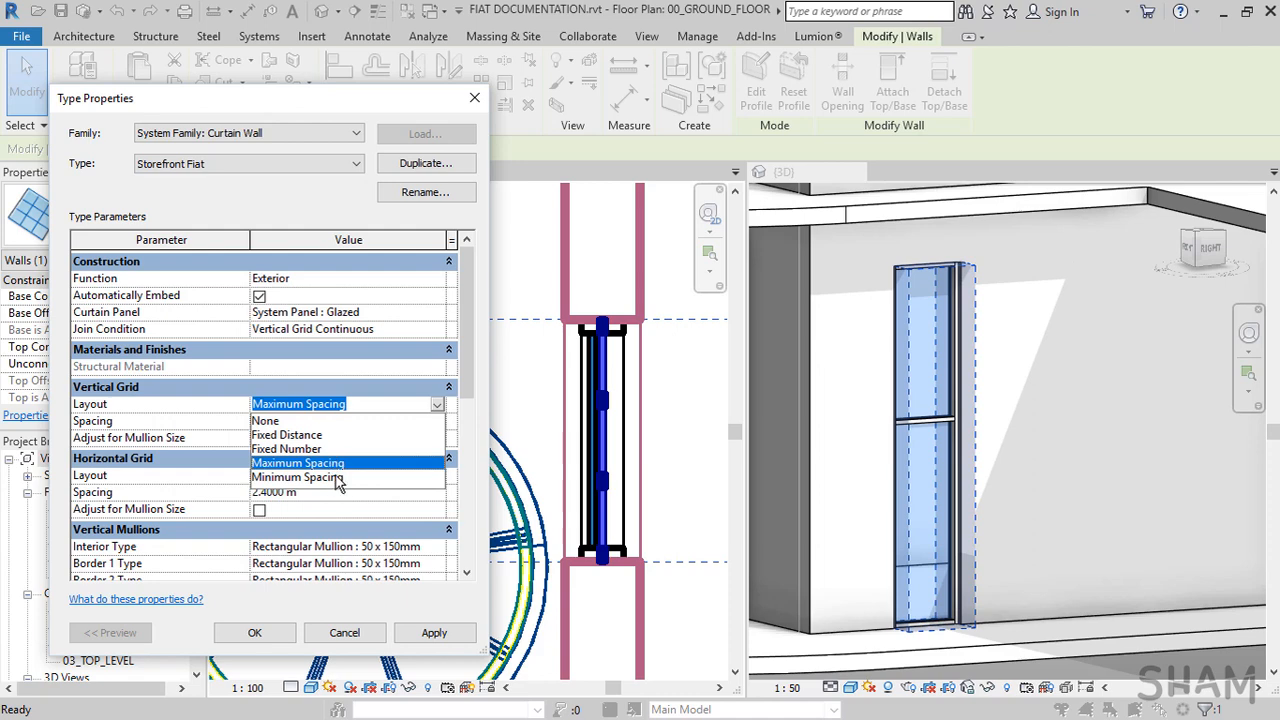
{"action": "left_click", "coordinate": [394, 405]}
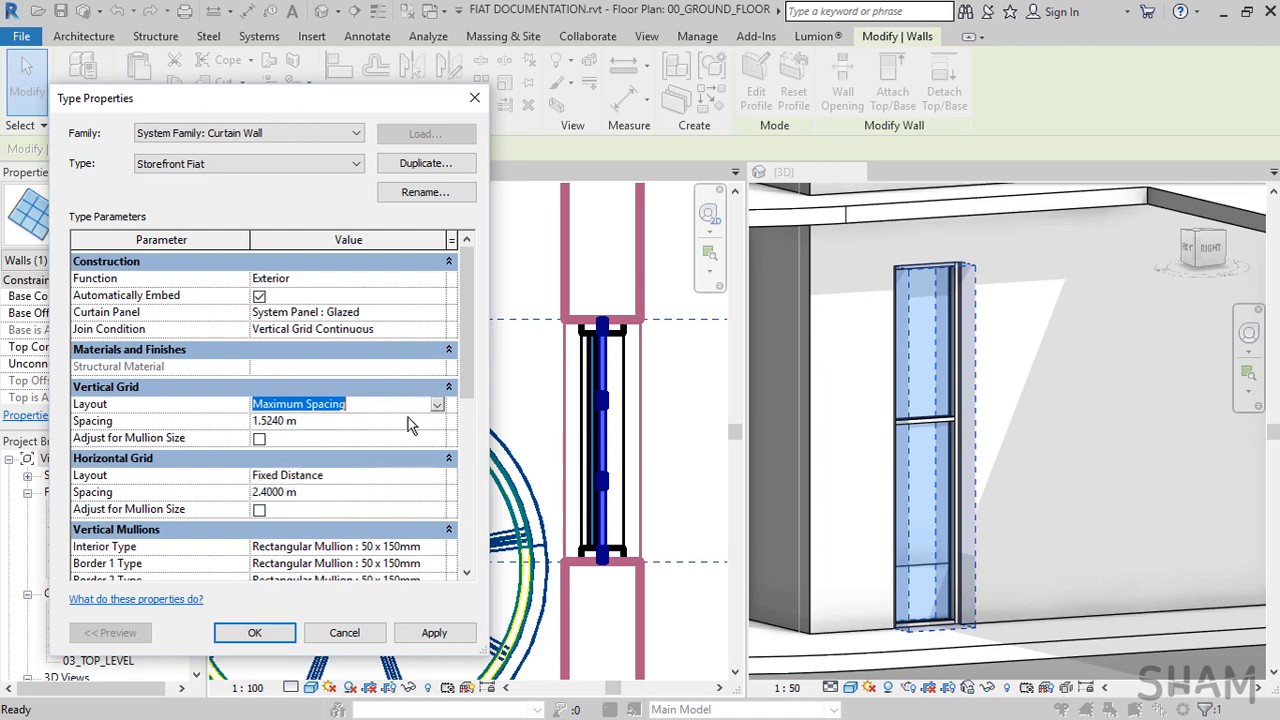
{"action": "left_click", "coordinate": [350, 426]}
{"action": "left_click_drag", "start_coordinate": [352, 422], "coordinate": [175, 421]}
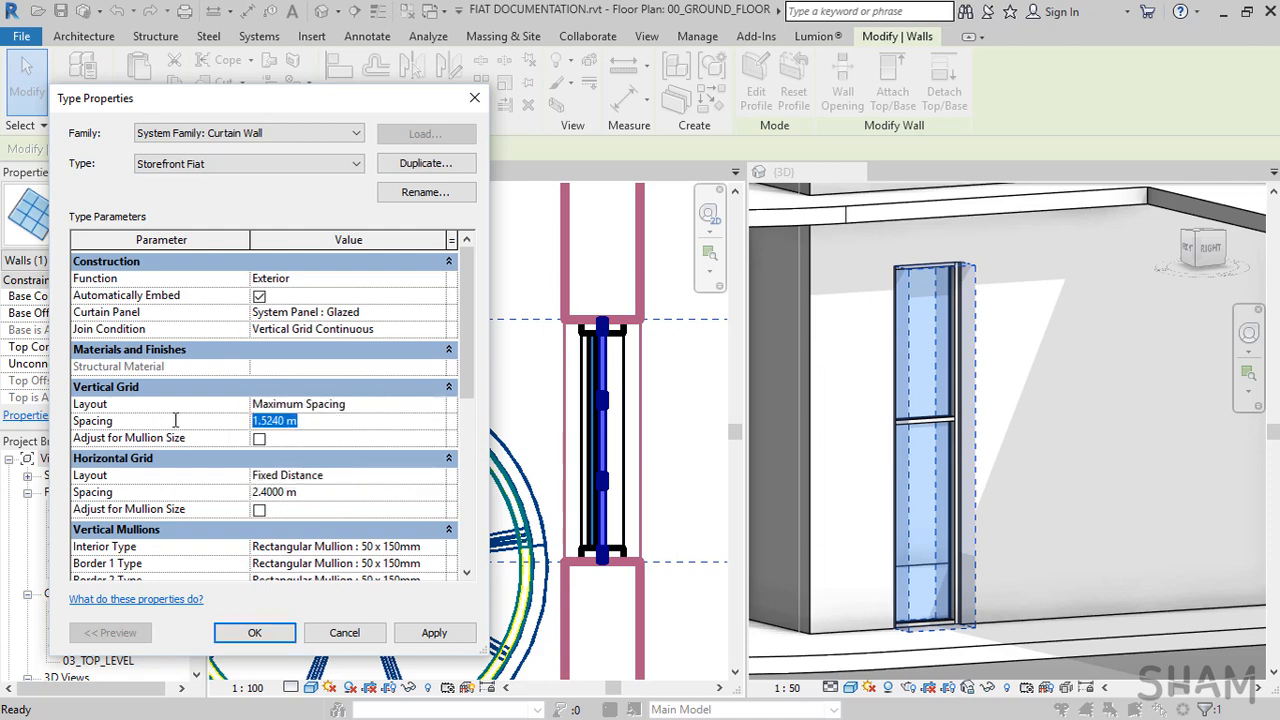
{"action": "type", "text": "0.29"}
Set the Storefront Fiat type's horizontal grid to Maximum Spacing at 0.5 m and accept the type changes
{"action": "left_click", "coordinate": [356, 476]}
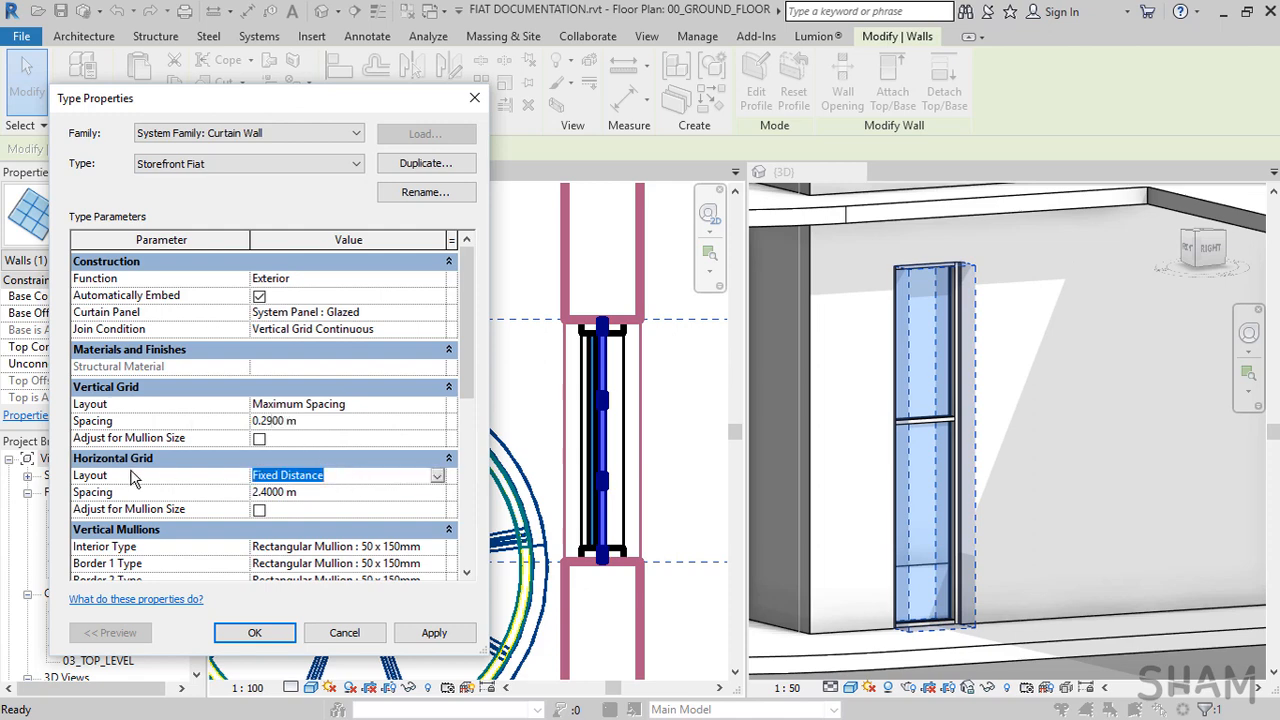
{"action": "left_click", "coordinate": [437, 477]}
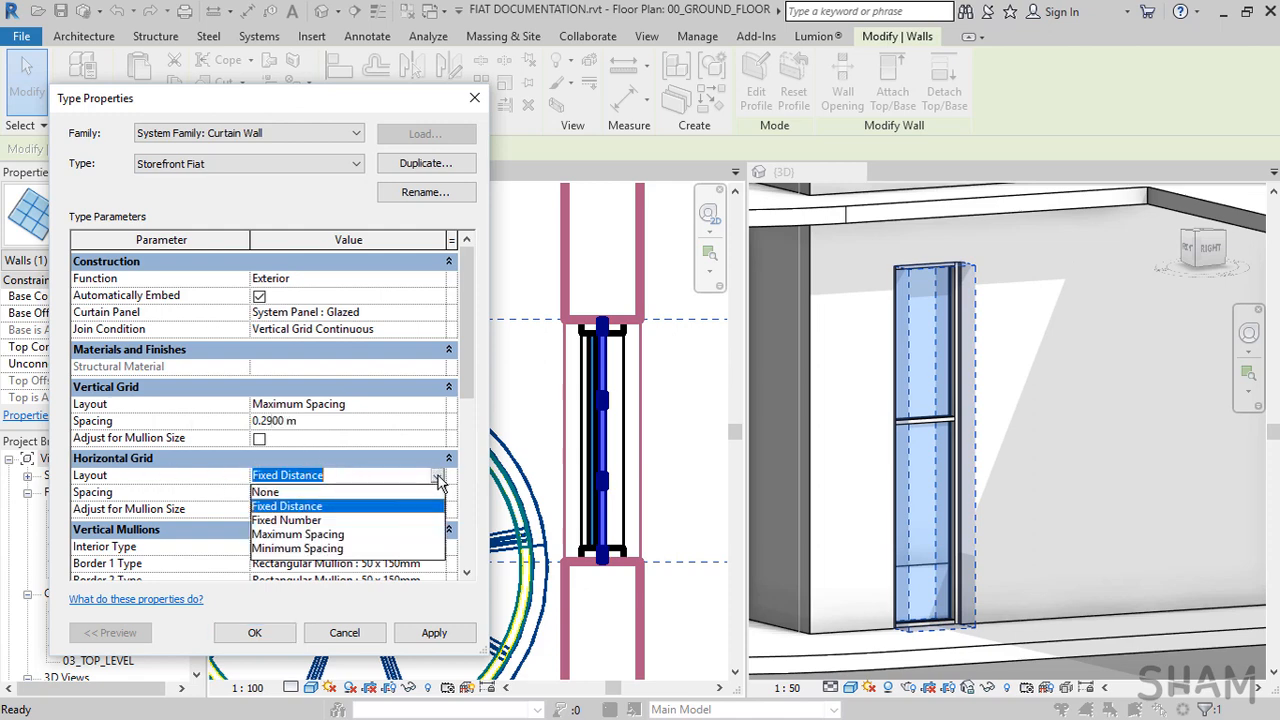
{"action": "left_click", "coordinate": [377, 535]}
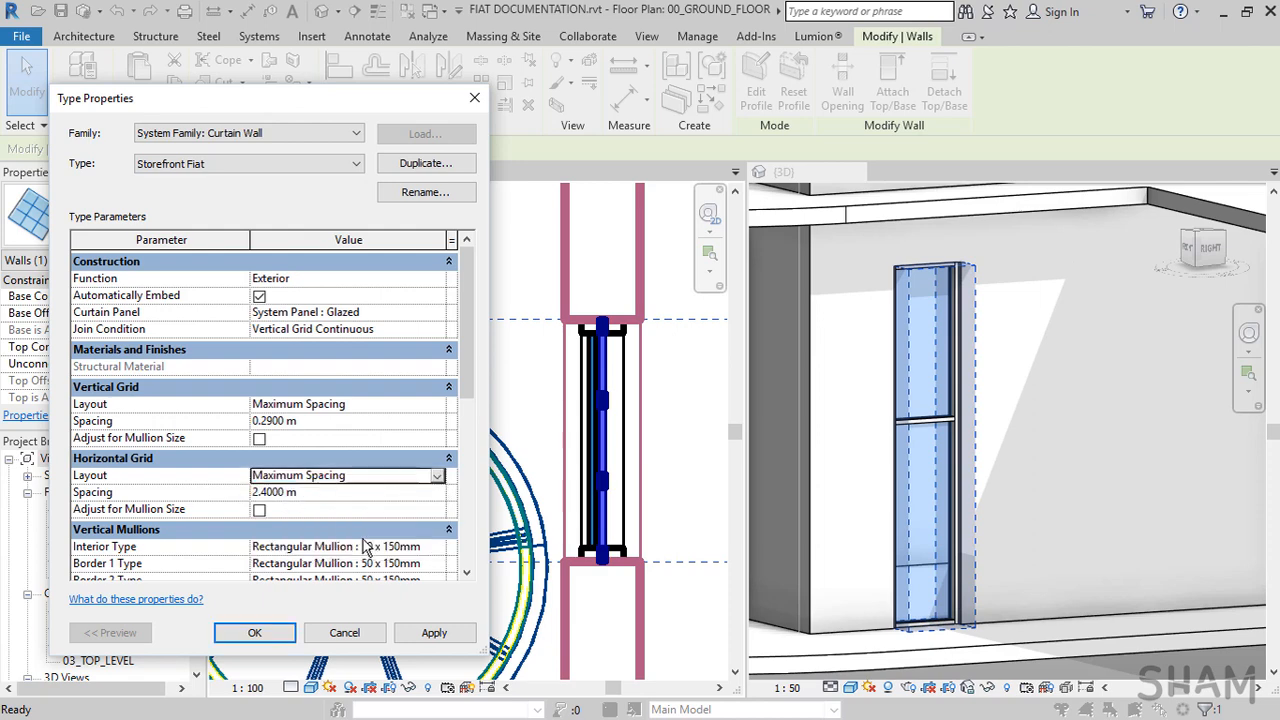
{"action": "left_click", "coordinate": [341, 493]}
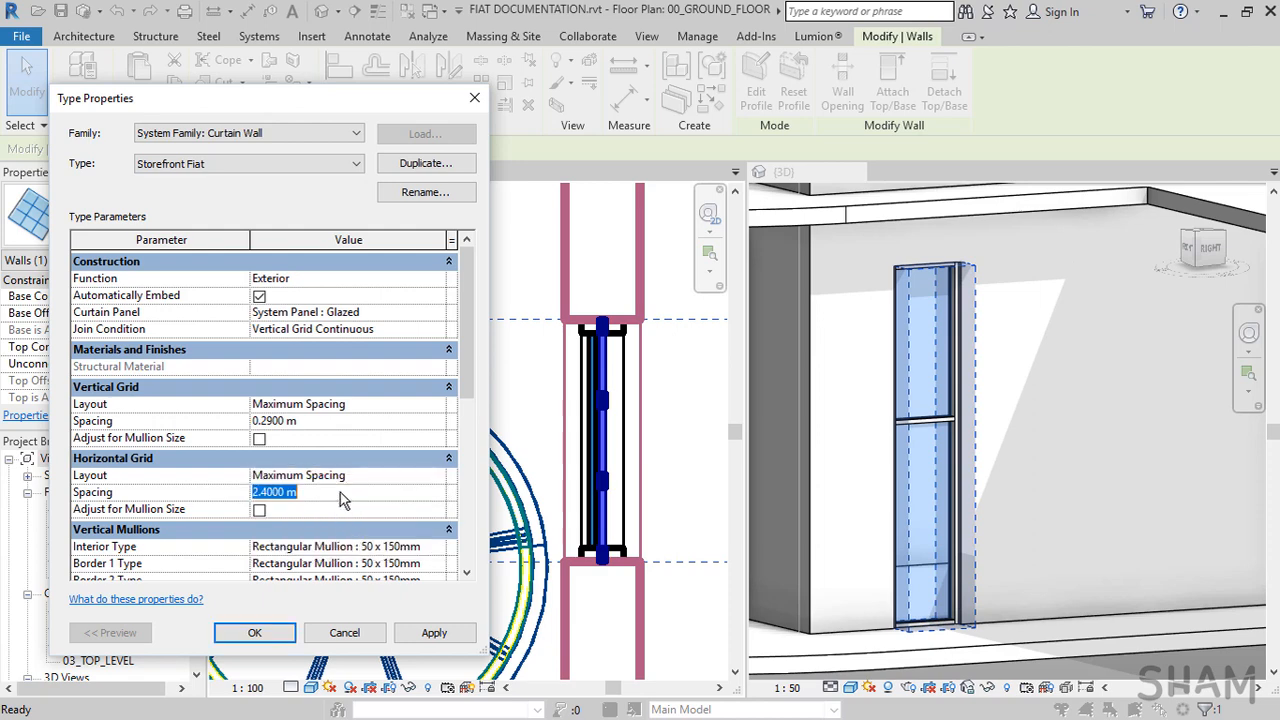
{"action": "type", "text": "0.5"}
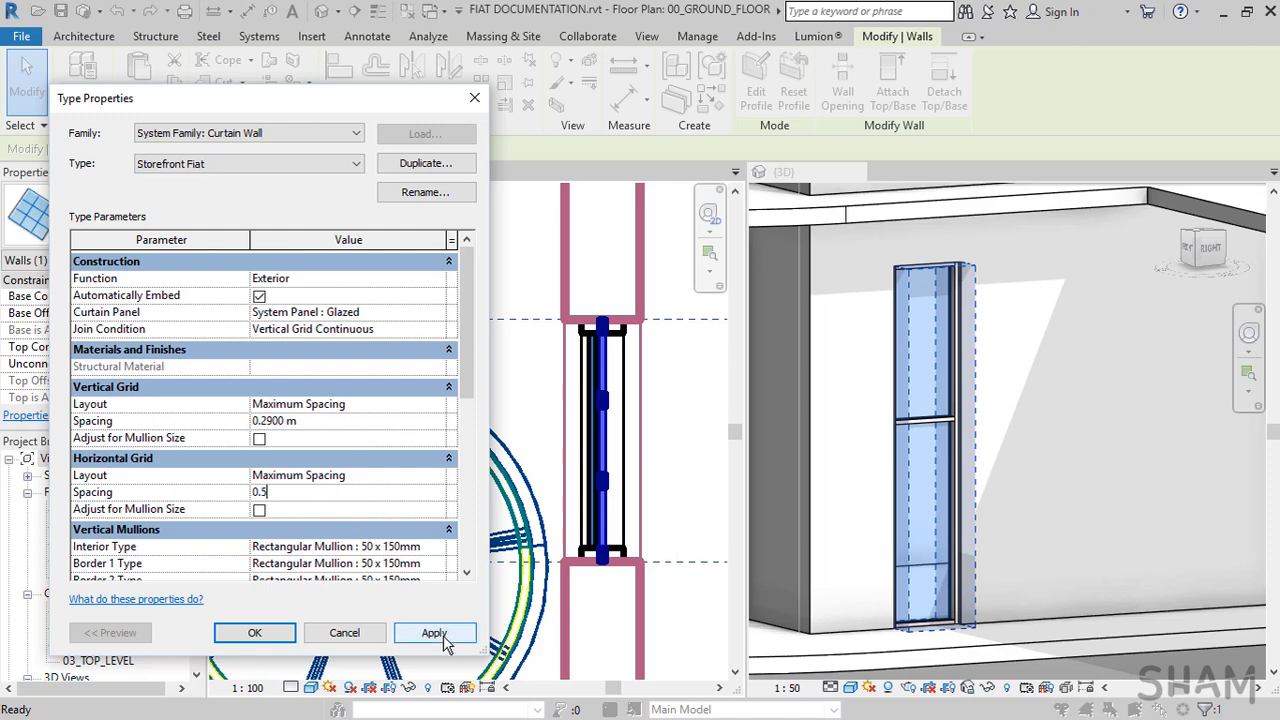
{"action": "left_click", "coordinate": [440, 636]}
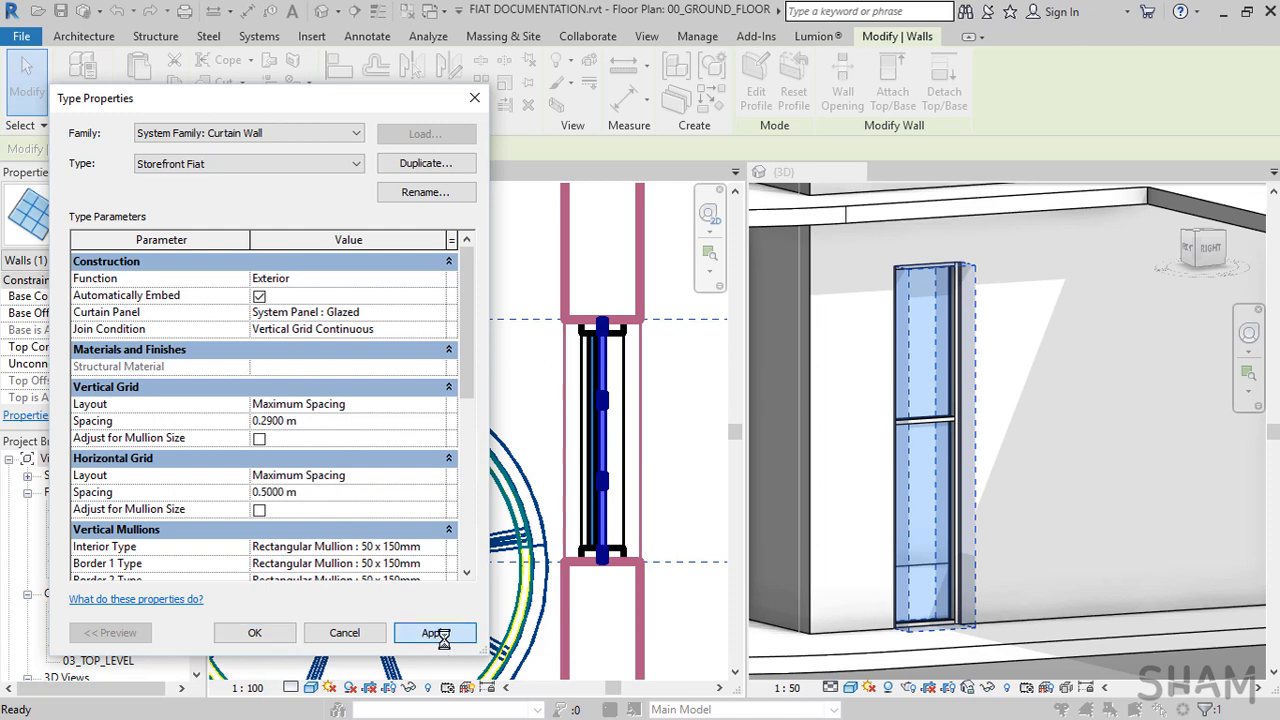
{"action": "left_click", "coordinate": [255, 633]}
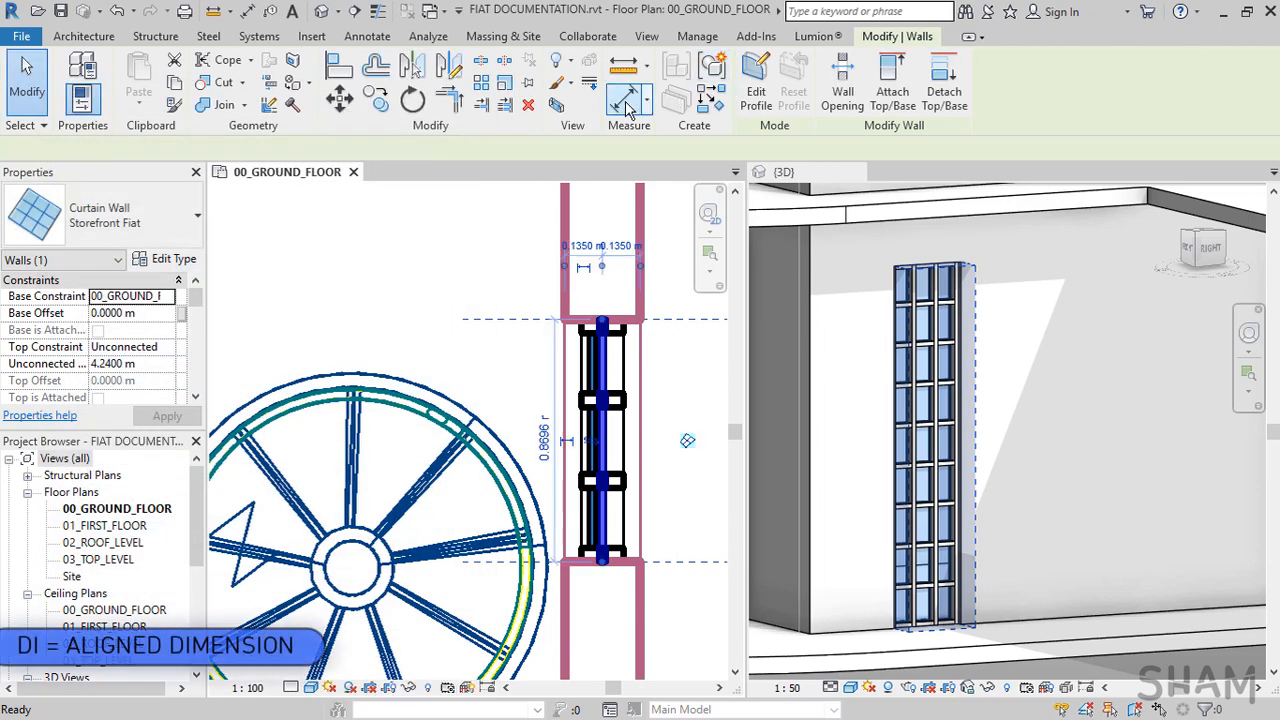
Check the first vertical grid spacing of the window in plan with an aligned dimension, and delete the dimension
{"action": "left_click", "coordinate": [626, 104]}
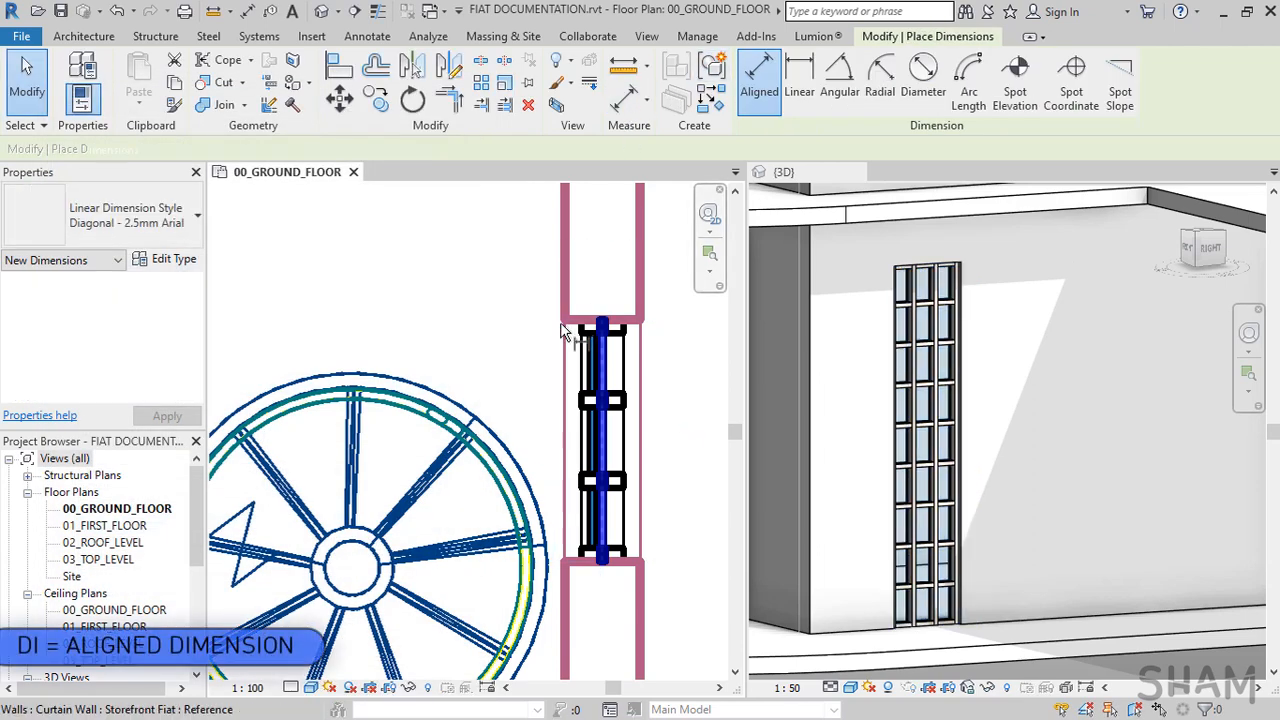
{"action": "left_click", "coordinate": [555, 400]}
{"action": "left_click", "coordinate": [383, 449]}
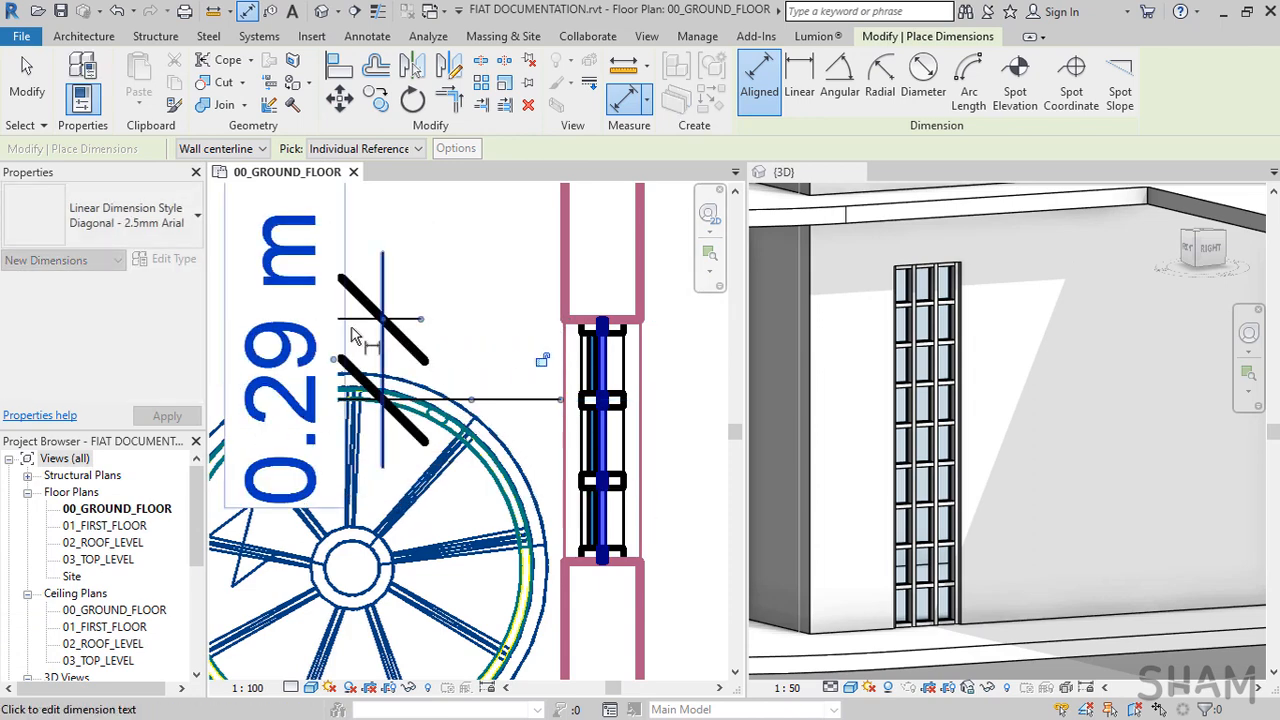
{"action": "key", "text": "Escape"}
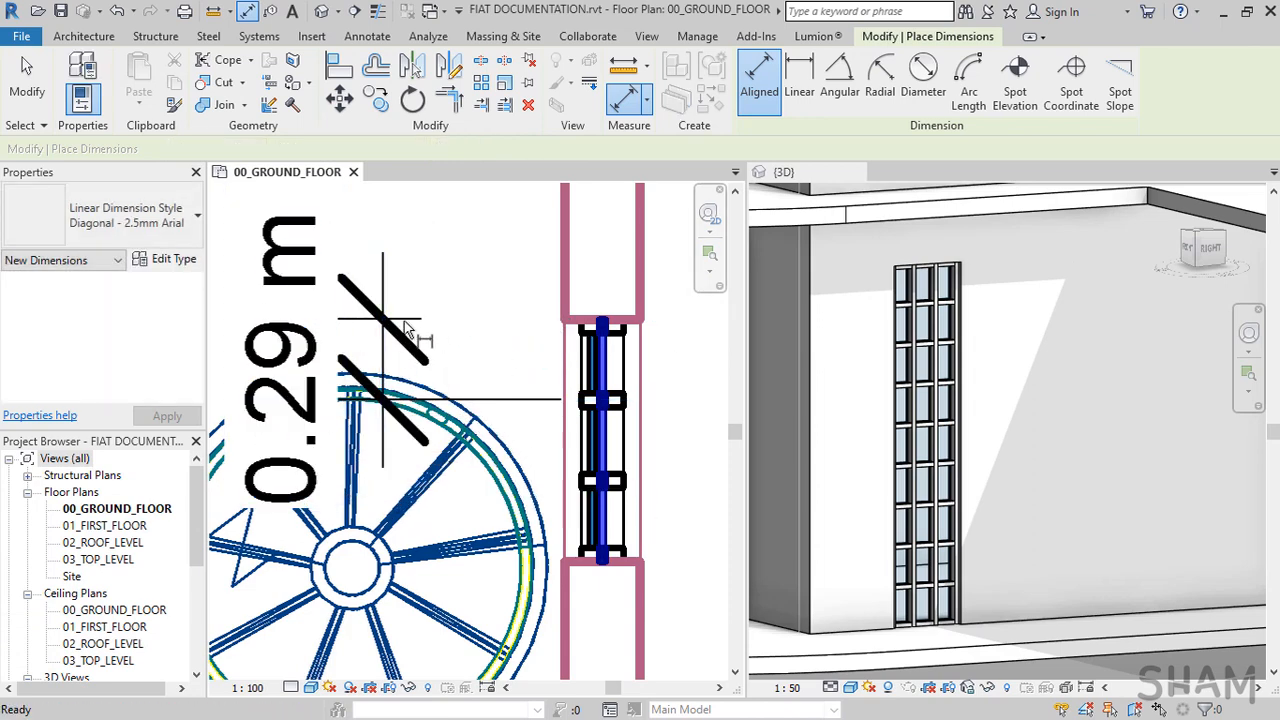
{"action": "key", "text": "Escape"}
{"action": "left_click", "coordinate": [405, 330]}
{"action": "key", "text": "Delete"}
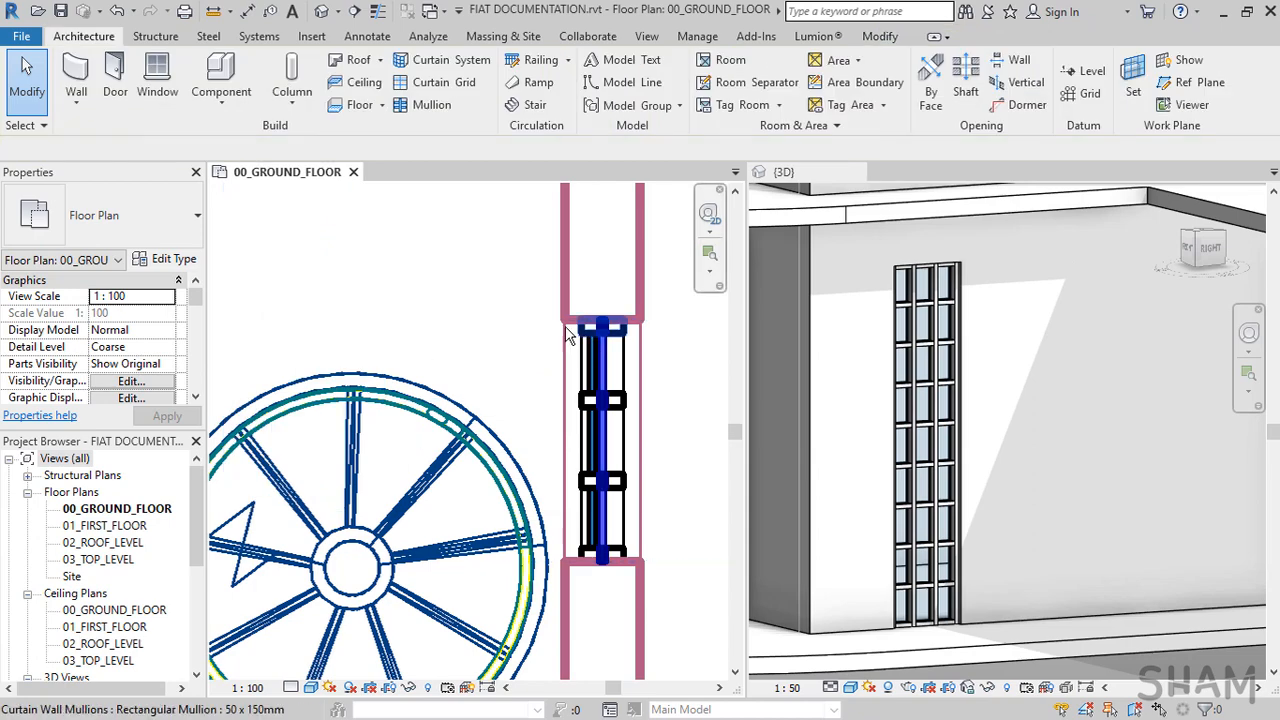
Set the Storefront Fiat type's interior vertical mullions to Rectangular Mullion : 30mm Square and apply the change
{"action": "left_click", "coordinate": [174, 259]}
{"action": "left_click_drag", "start_coordinate": [326, 104], "coordinate": [280, 71]}
{"action": "scroll", "coordinate": [340, 343], "scroll_direction": "down", "scroll_amount": 3}
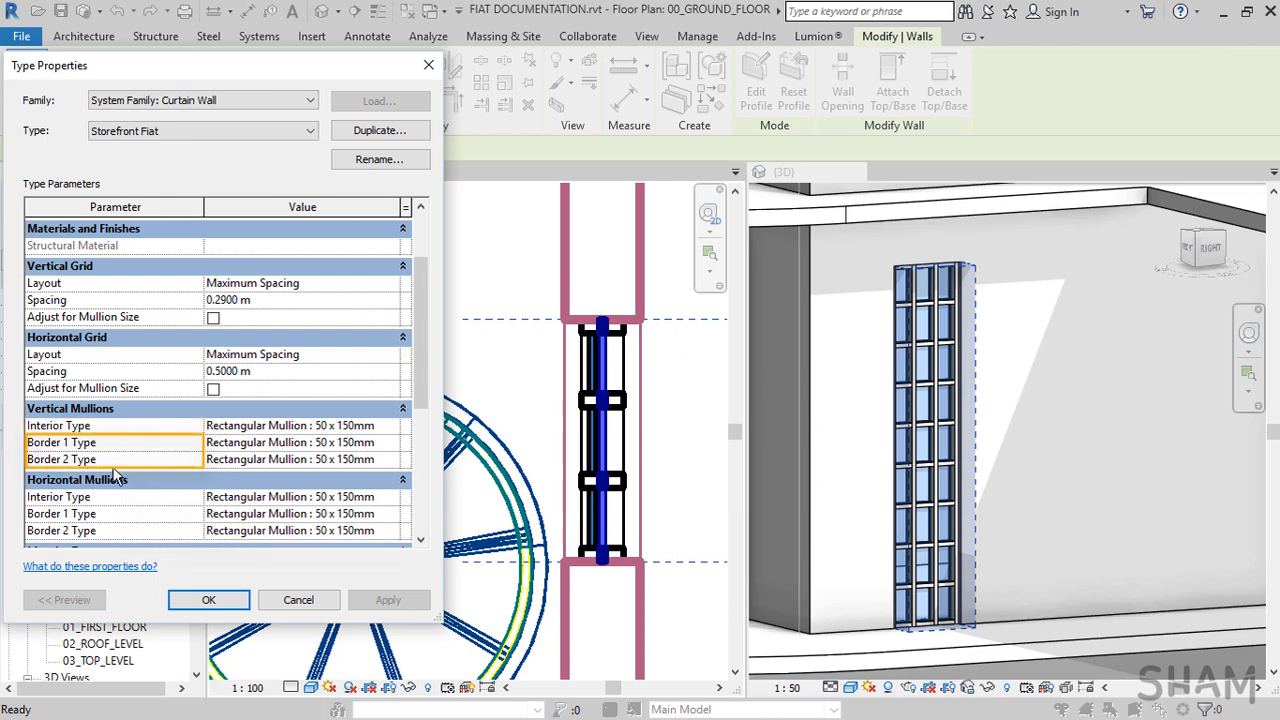
{"action": "left_click", "coordinate": [392, 427]}
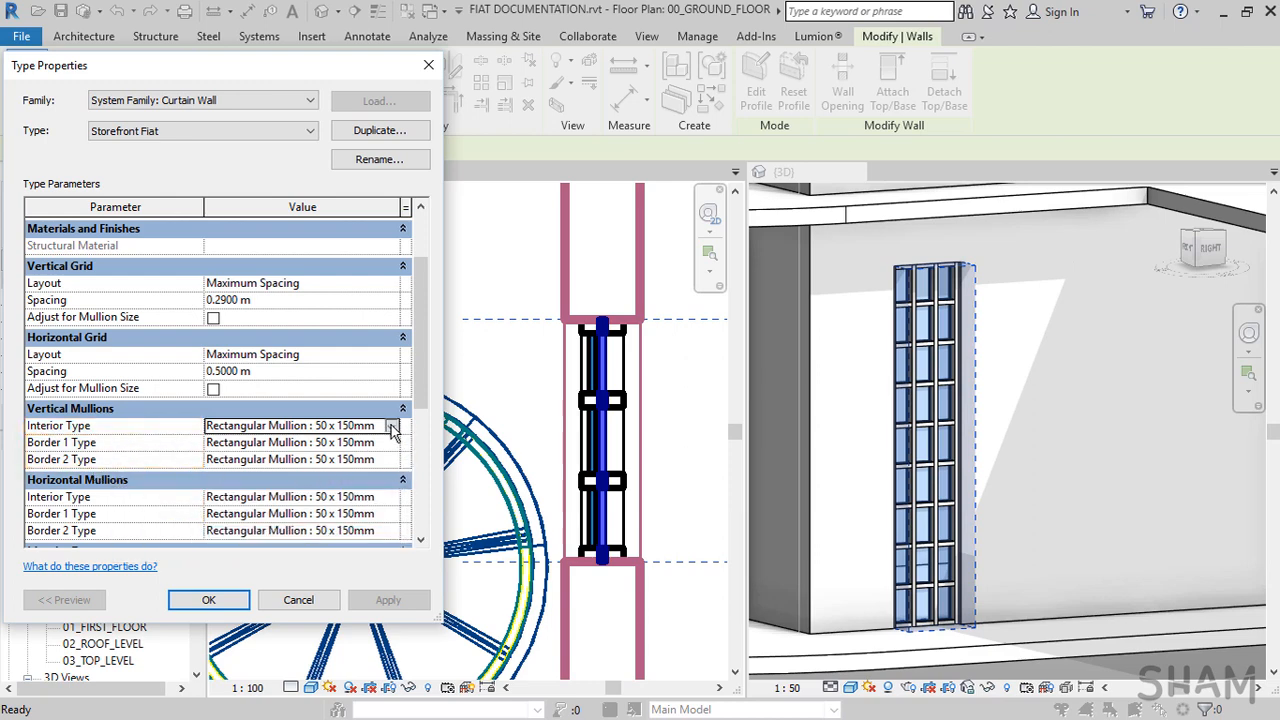
{"action": "left_click", "coordinate": [392, 427]}
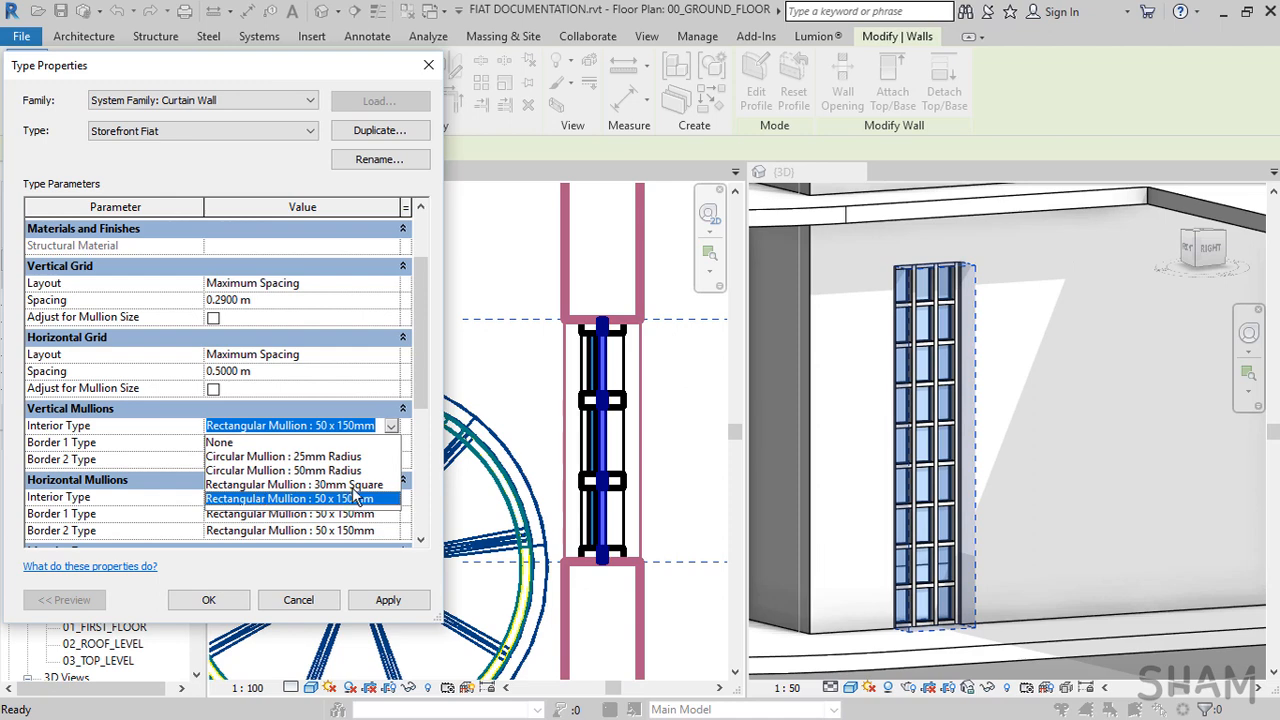
{"action": "left_click", "coordinate": [352, 485]}
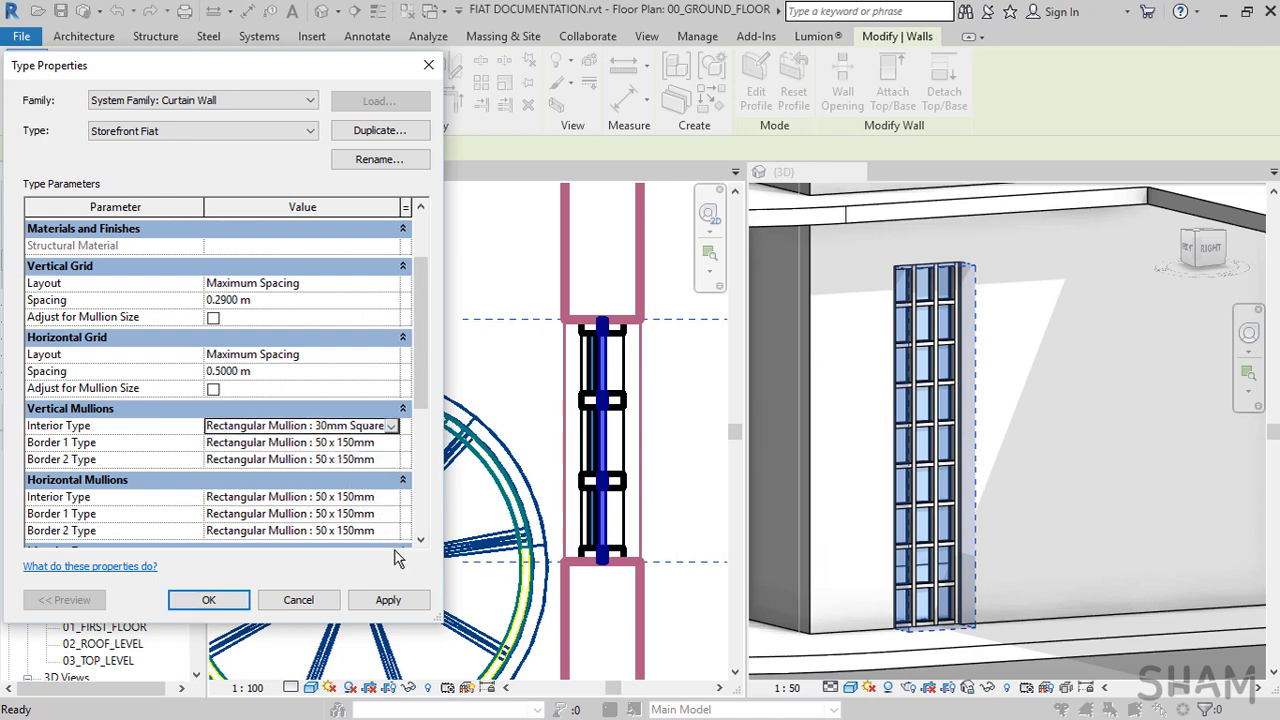
{"action": "left_click", "coordinate": [383, 603]}
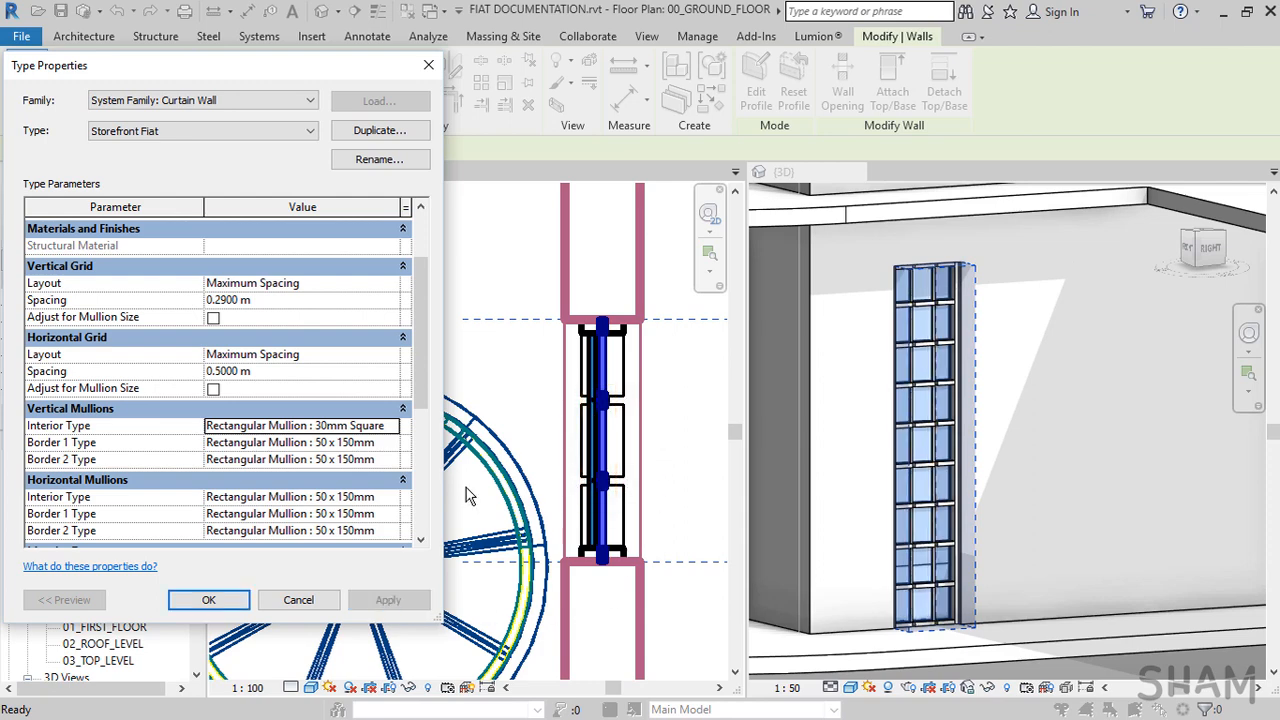
Set both vertical border mullions, Border 1 and Border 2, to Rectangular Mullion : 30mm Square
{"action": "left_click", "coordinate": [393, 443]}
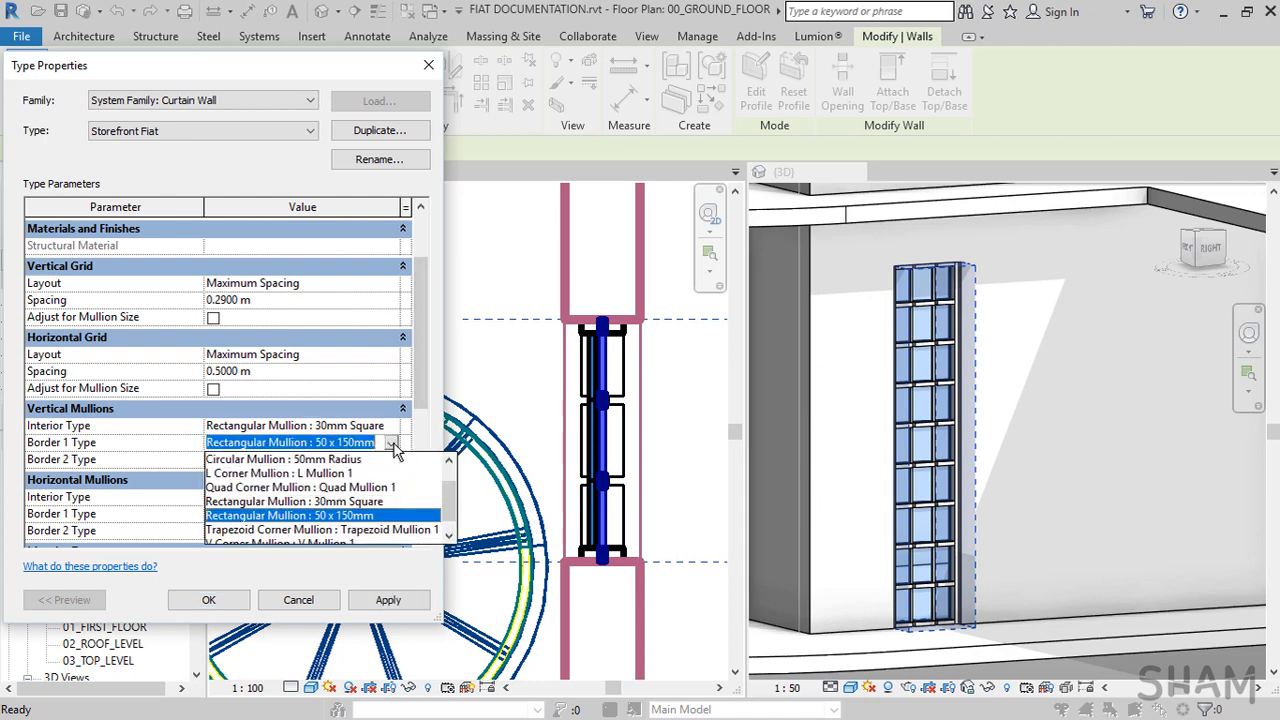
{"action": "left_click", "coordinate": [365, 515]}
{"action": "left_click", "coordinate": [391, 459]}
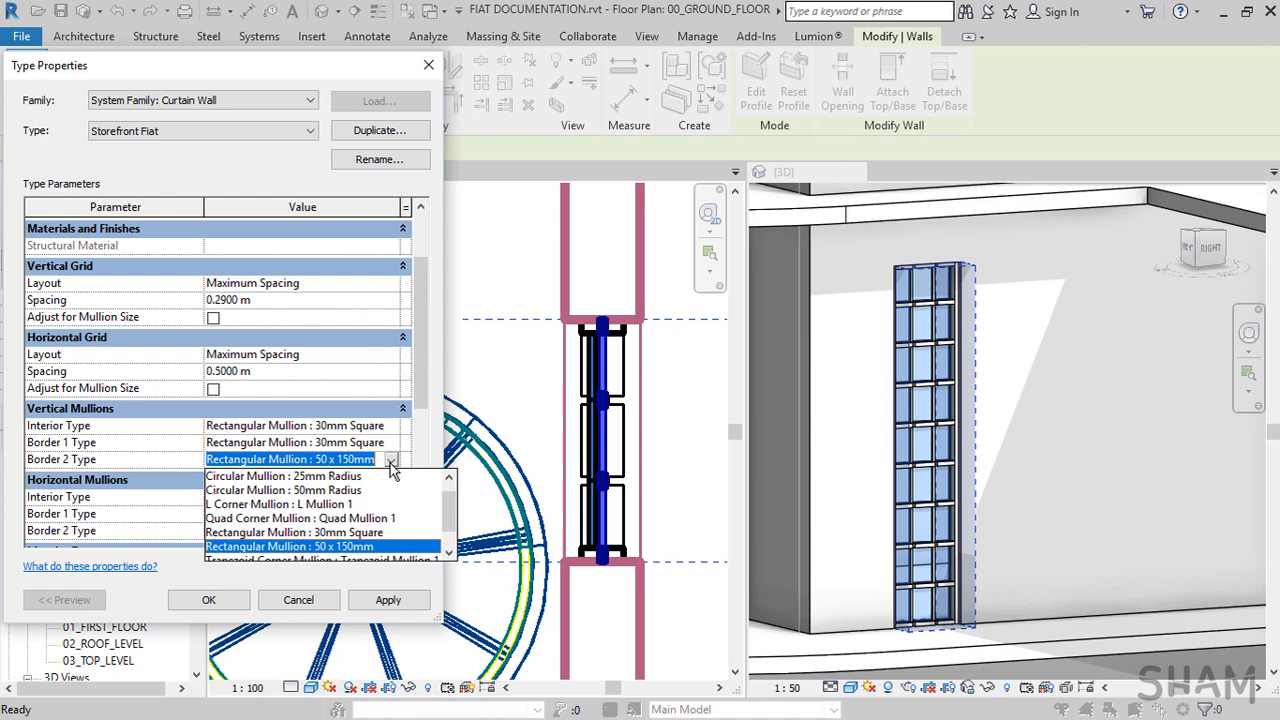
{"action": "left_click", "coordinate": [352, 533]}
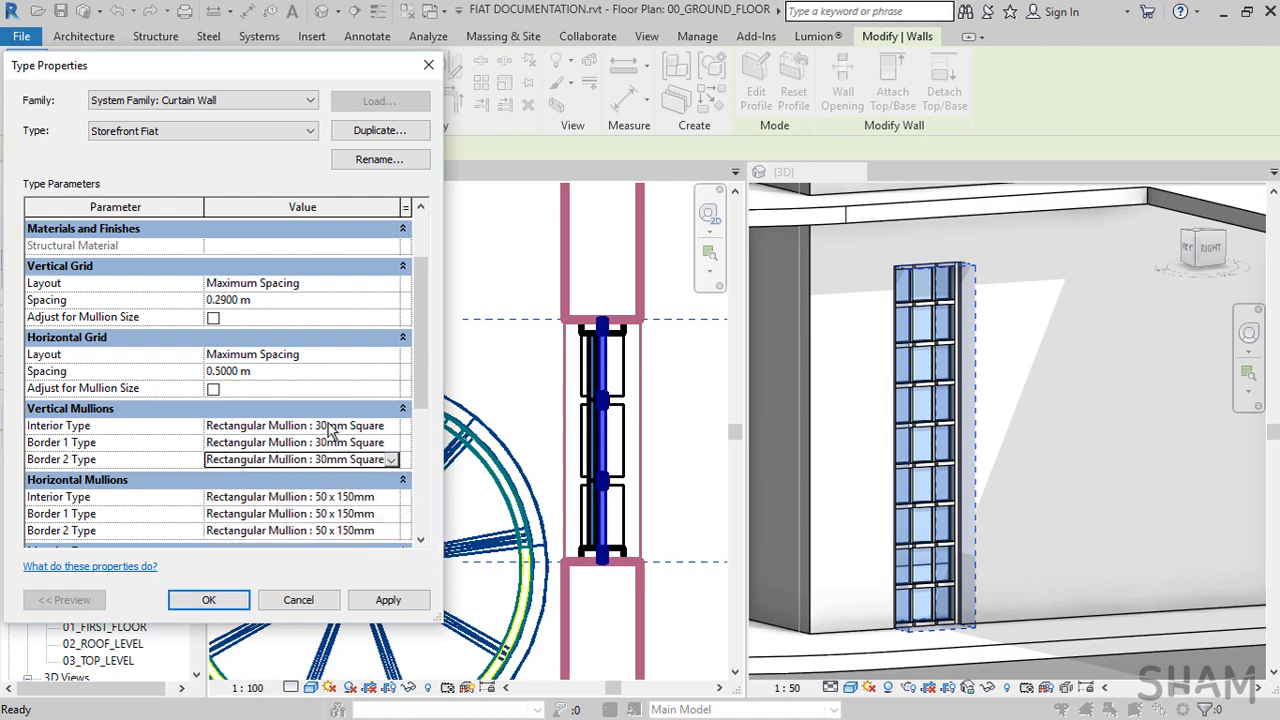
Set the interior, Border 1 and Border 2 horizontal mullions to Rectangular Mullion : 30mm Square and accept the type changes
{"action": "scroll", "coordinate": [392, 492], "scroll_direction": "down", "scroll_amount": 1}
{"action": "left_click", "coordinate": [393, 459]}
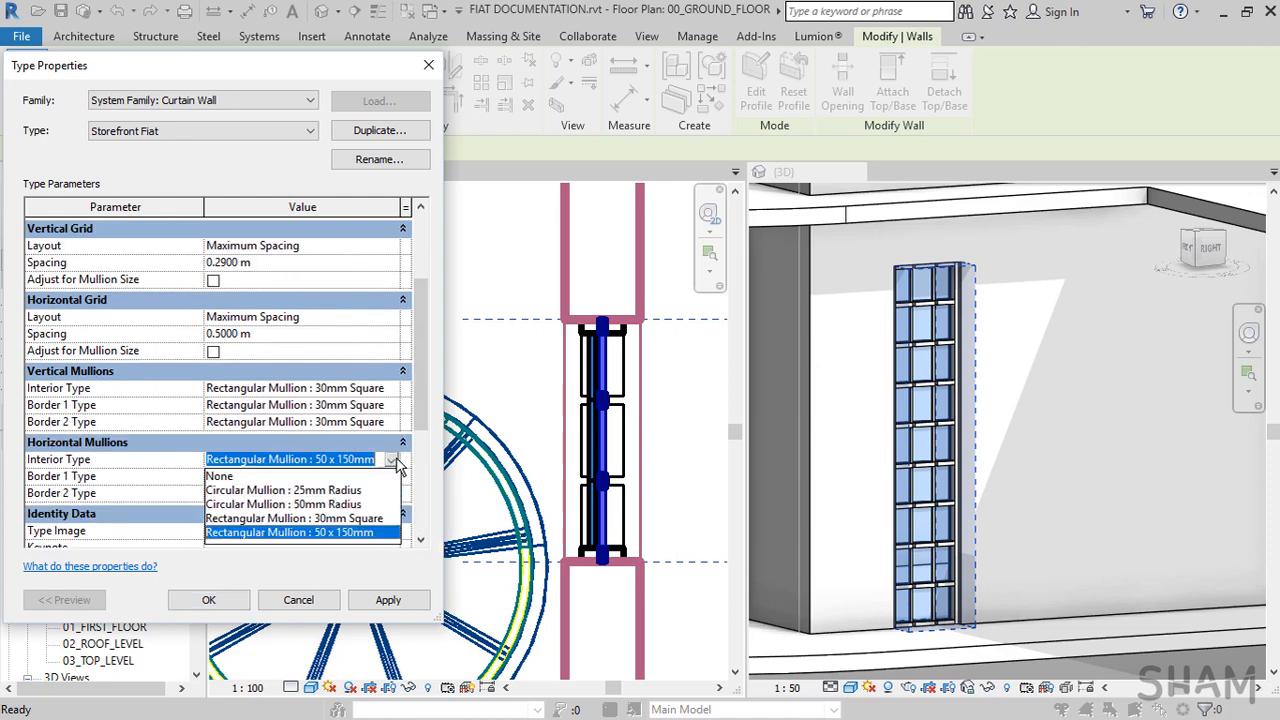
{"action": "left_click", "coordinate": [370, 518]}
{"action": "left_click", "coordinate": [391, 476]}
{"action": "left_click", "coordinate": [375, 538]}
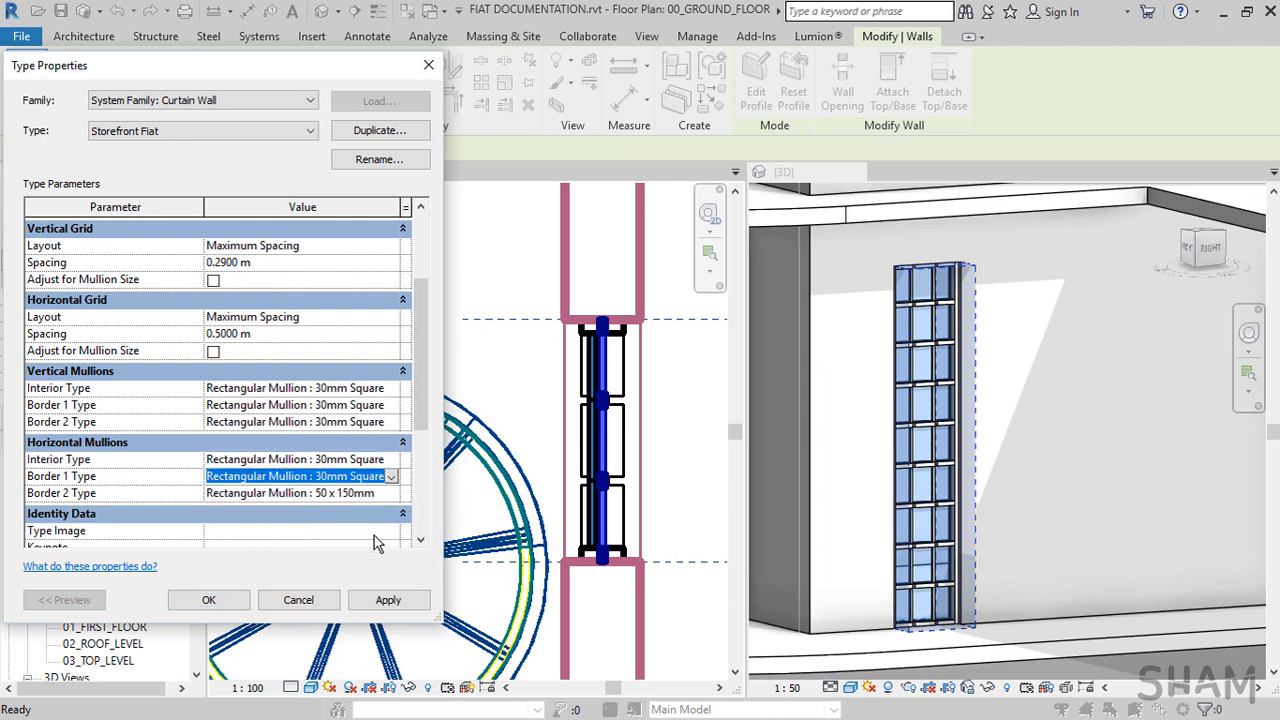
{"action": "left_click", "coordinate": [391, 493]}
{"action": "left_click", "coordinate": [358, 567]}
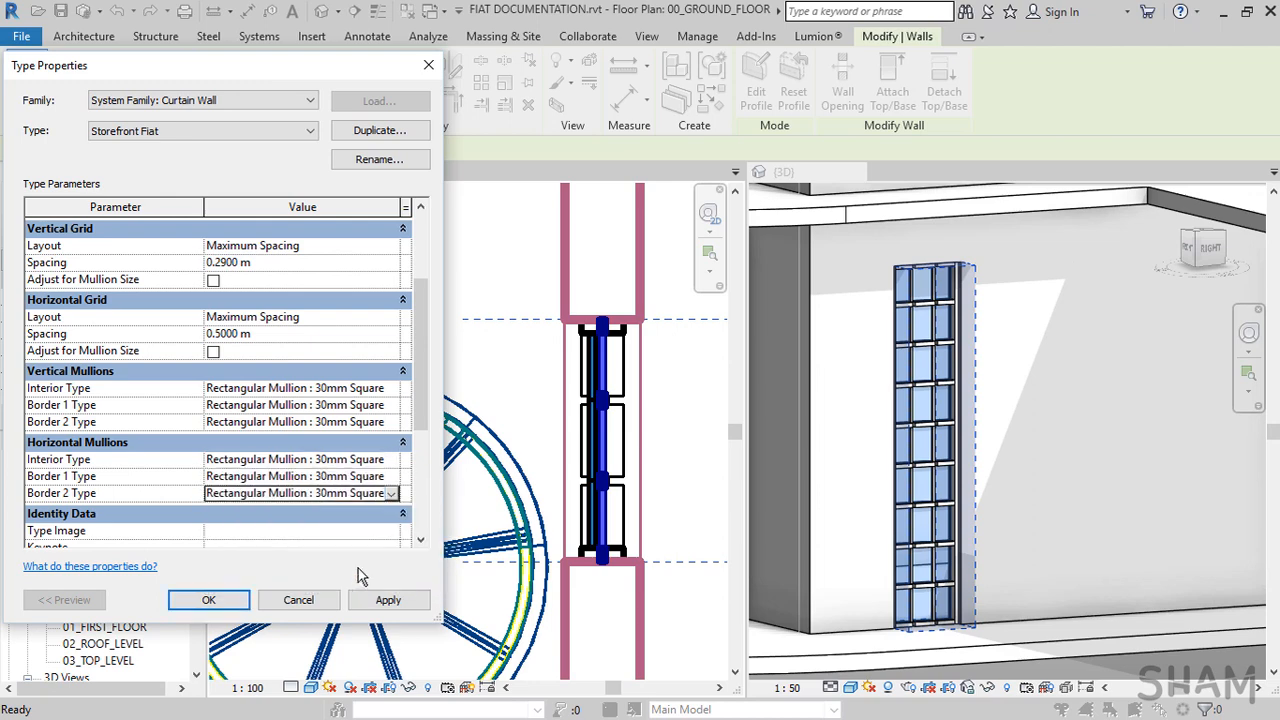
{"action": "left_click", "coordinate": [209, 600]}
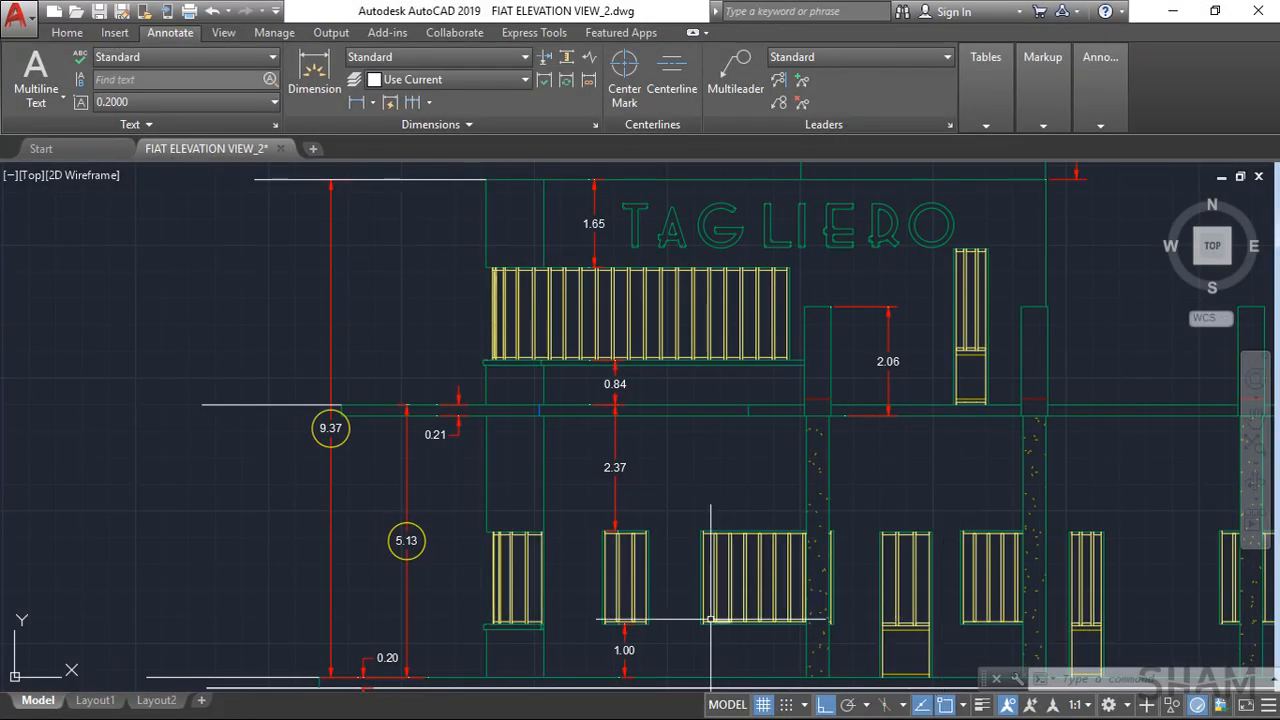
Consult the window heights in the AutoCAD elevation, and in Revit set the window's base offset to 1 m above 00_GROUND_FLOOR
{"action": "scroll", "coordinate": [648, 550], "scroll_direction": "up", "scroll_amount": 2}
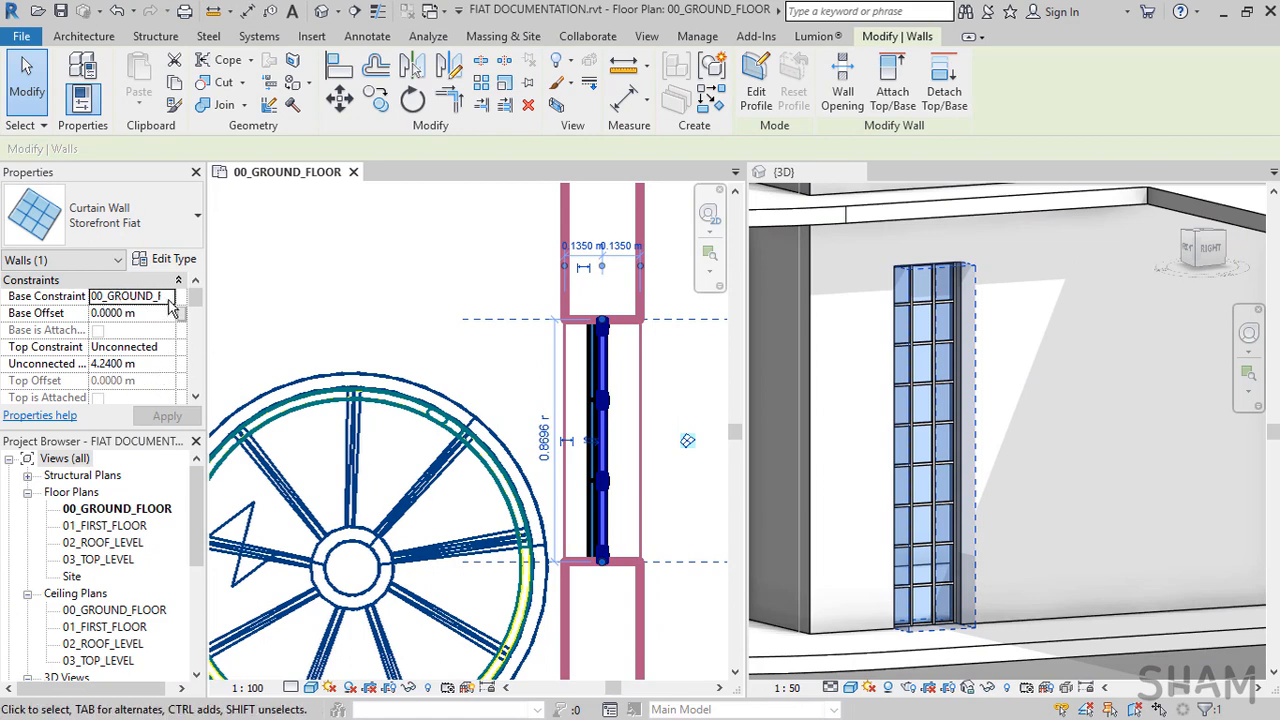
{"action": "left_click", "coordinate": [130, 296]}
{"action": "left_click", "coordinate": [167, 296]}
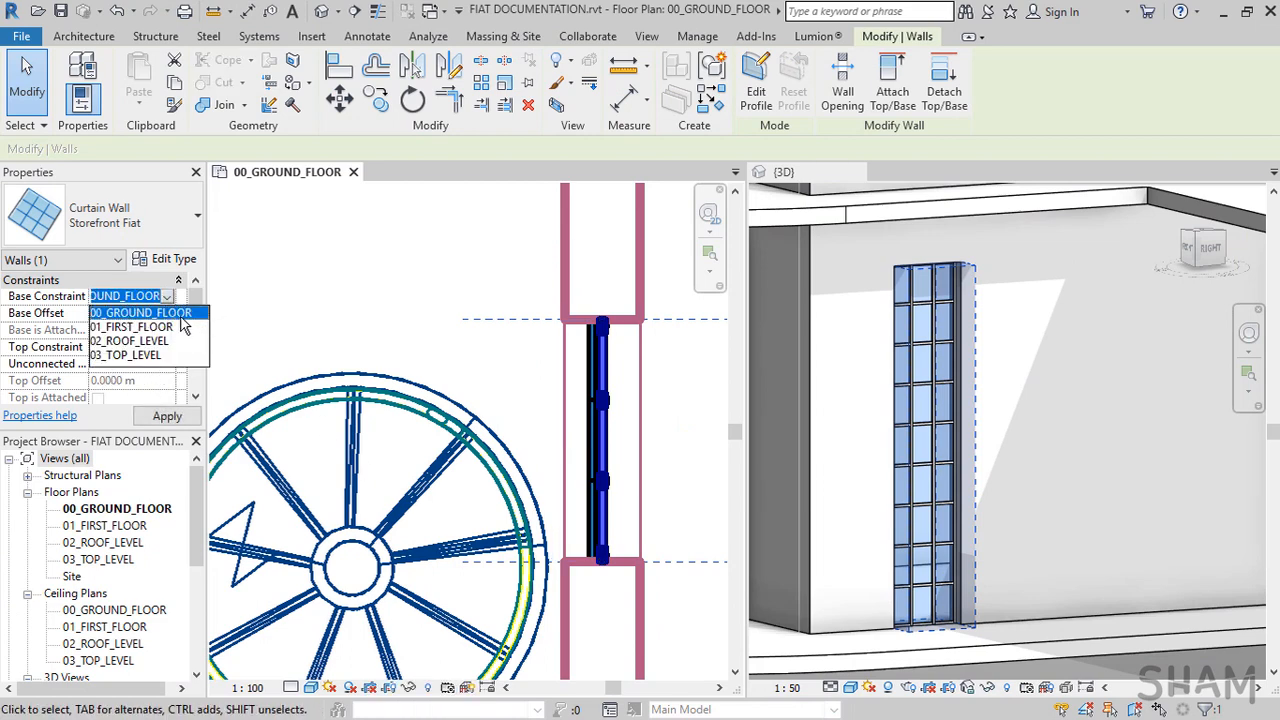
{"action": "left_click", "coordinate": [181, 317]}
{"action": "left_click", "coordinate": [158, 317]}
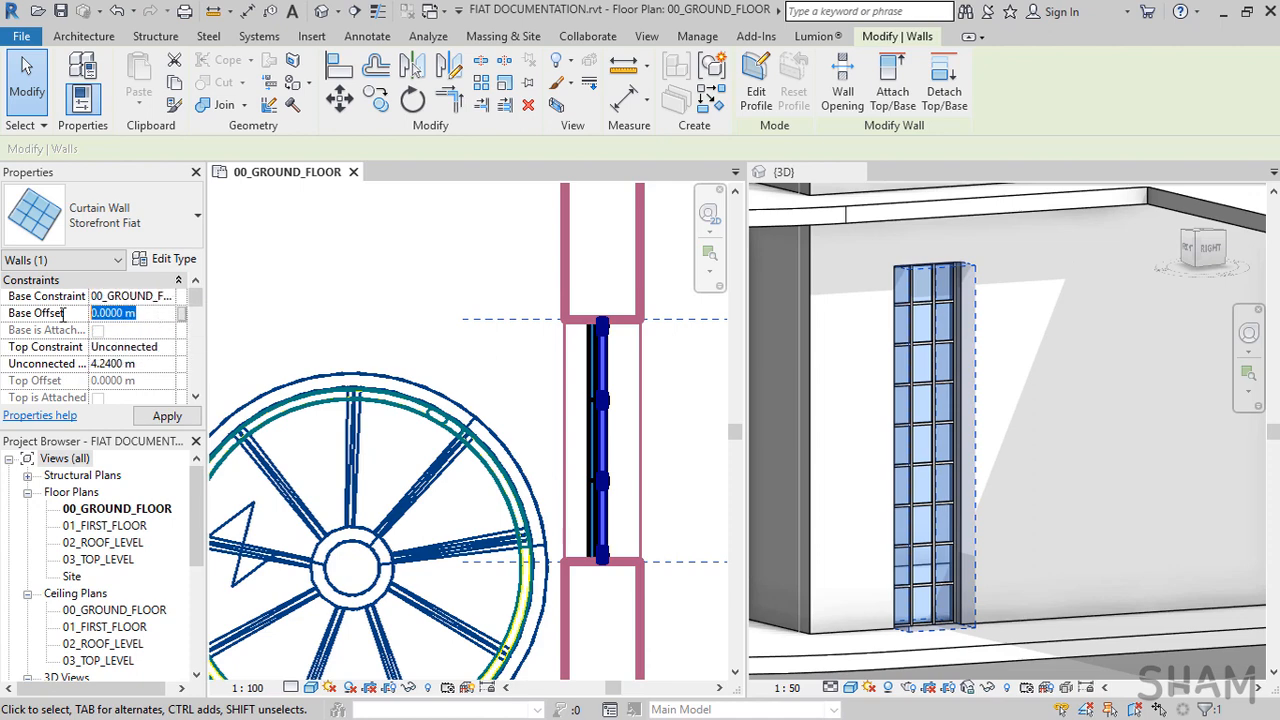
{"action": "type", "text": "1"}
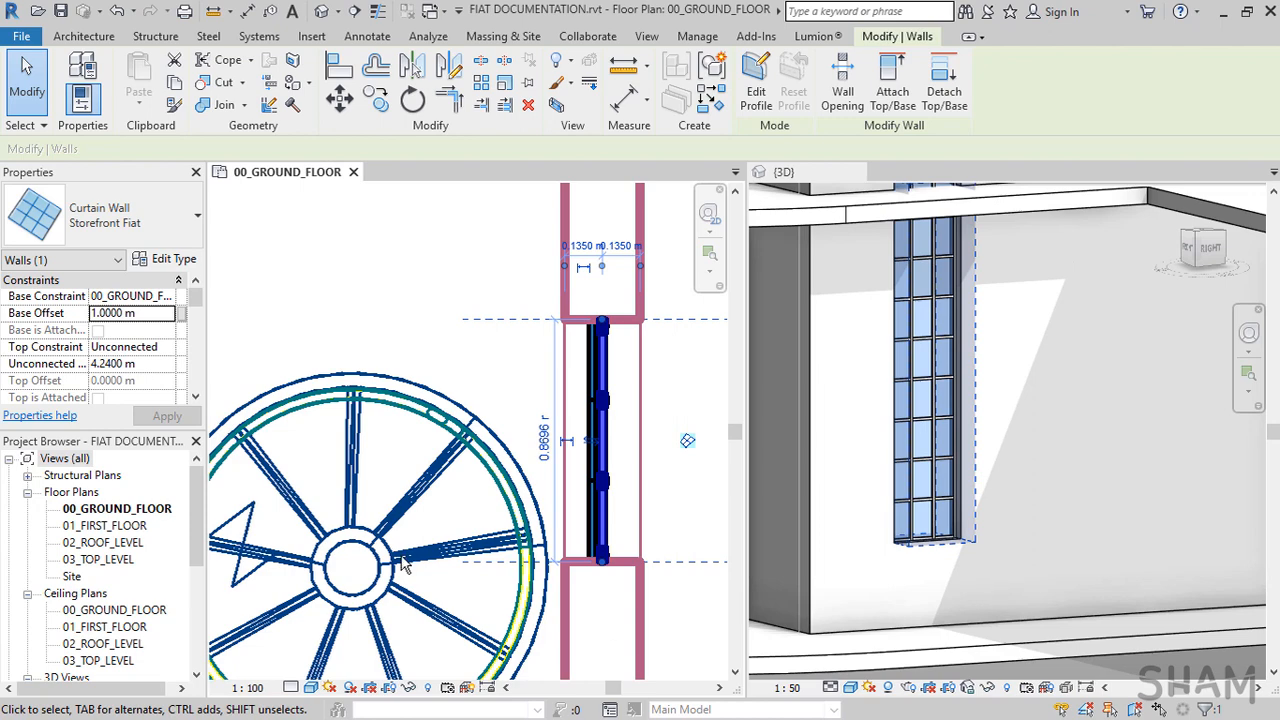
Constrain the window's top up to level 01_FIRST_FLOOR with a top offset of -2.37 m
{"action": "left_click", "coordinate": [166, 350]}
{"action": "left_click", "coordinate": [167, 348]}
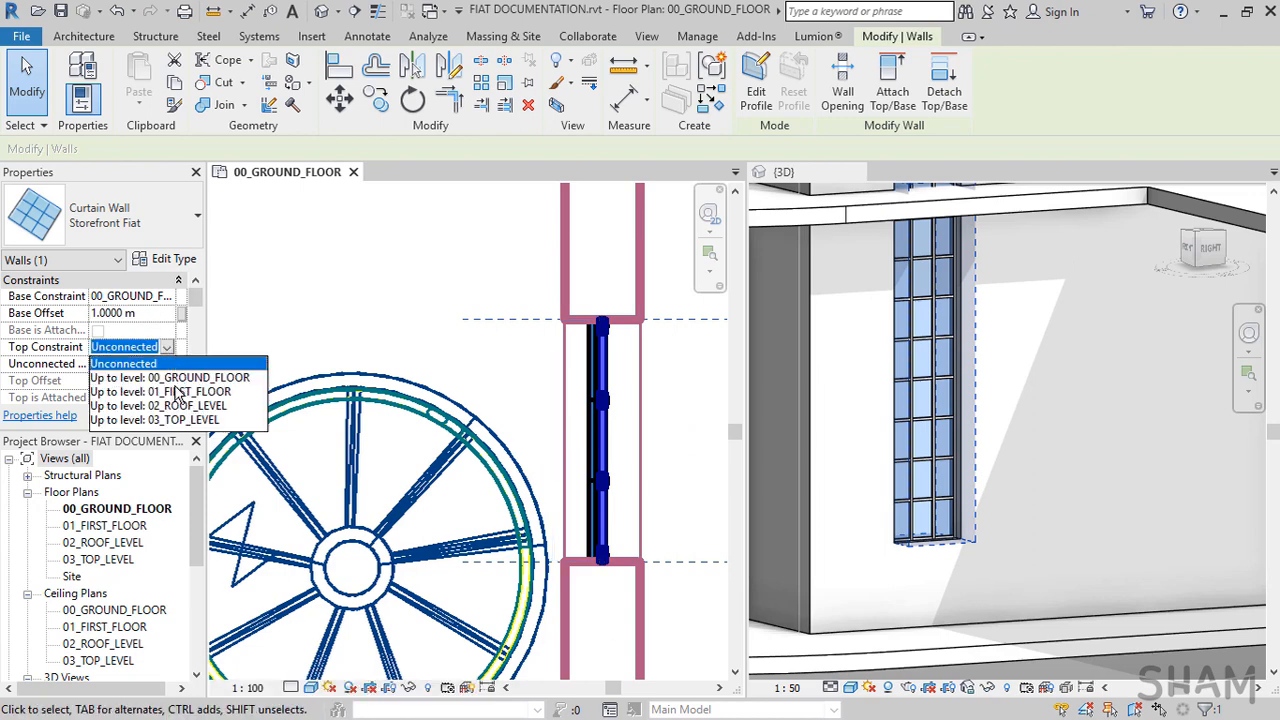
{"action": "left_click", "coordinate": [175, 392]}
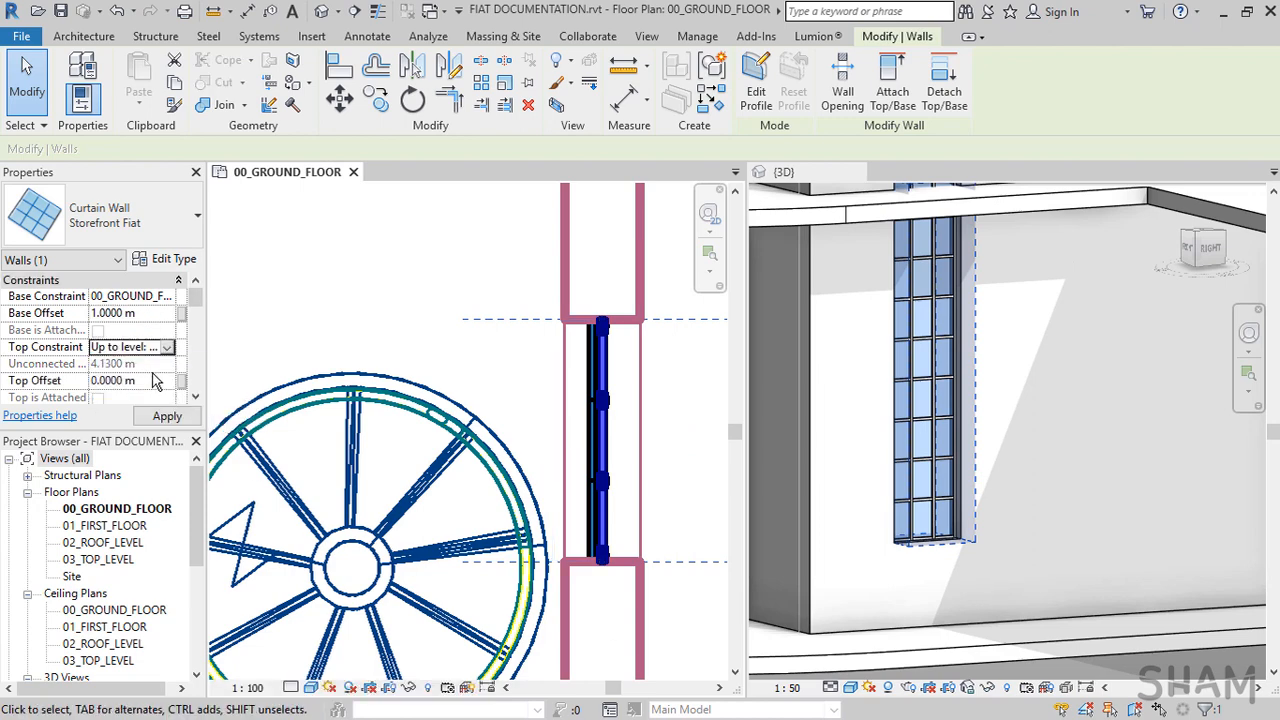
{"action": "left_click", "coordinate": [69, 380]}
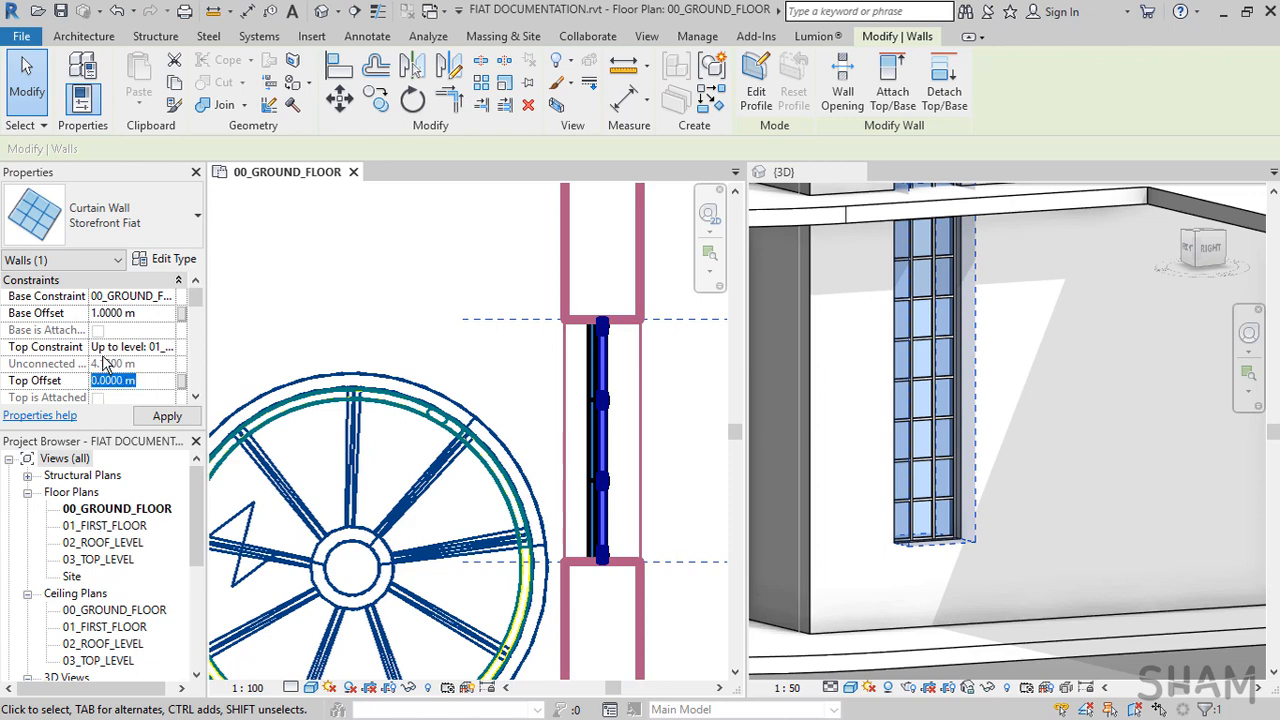
{"action": "left_click", "coordinate": [148, 381]}
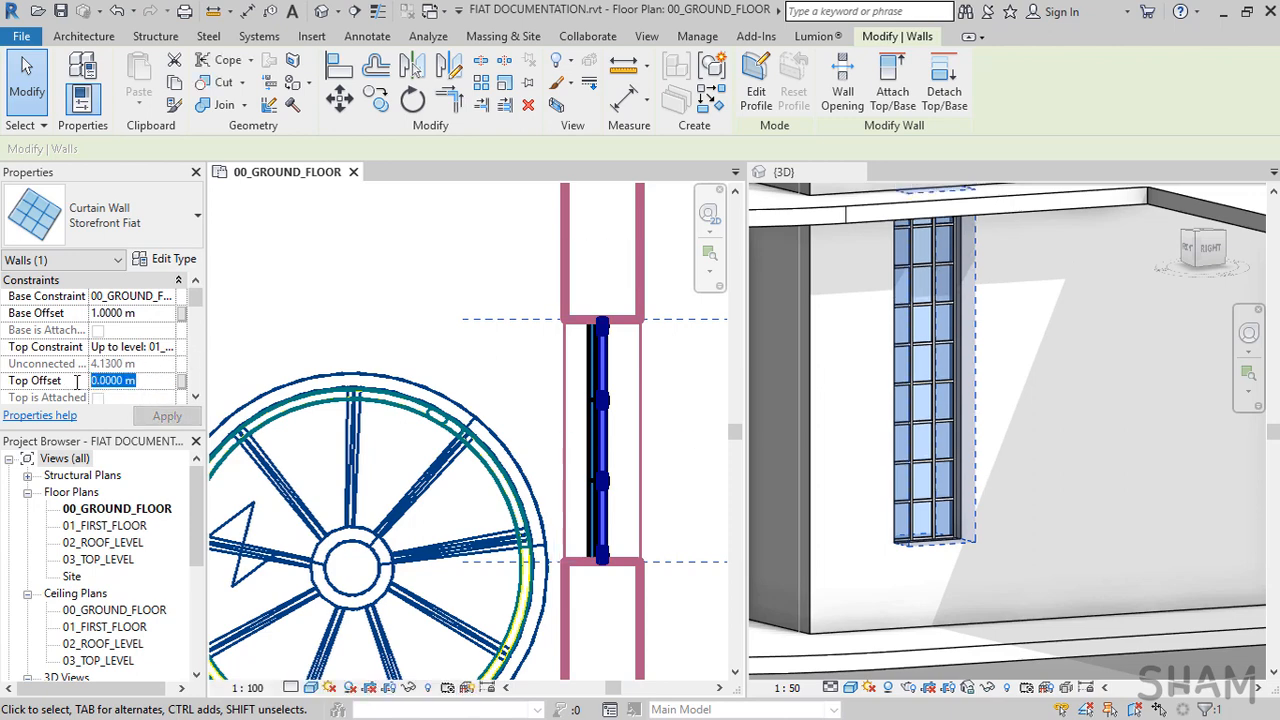
{"action": "type", "text": "-2.37"}
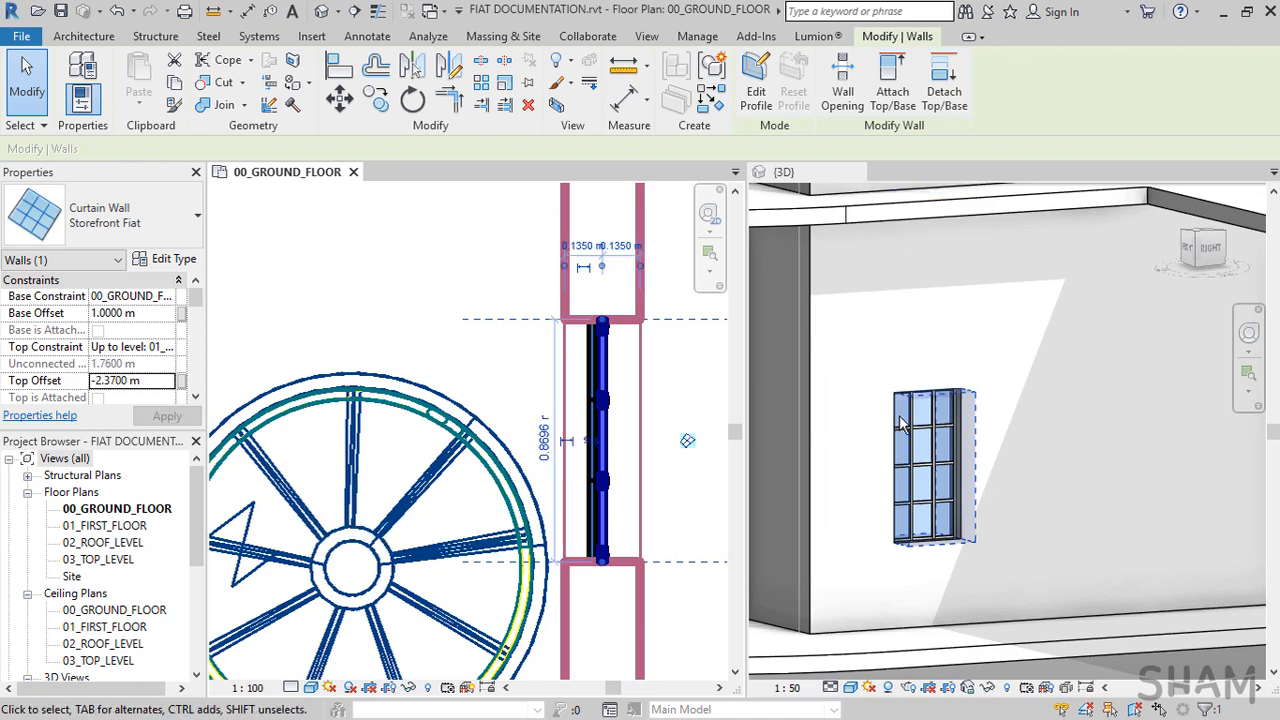
Toggle the mullion joins along the window's top border so its horizontal mullion runs past the interior vertical mullions
{"action": "scroll", "coordinate": [910, 430], "scroll_direction": "up", "scroll_amount": 5}
{"action": "mouse_move", "coordinate": [985, 530]}
{"action": "middle_mouse_down", "text": "shift"}
{"action": "mouse_move", "coordinate": [977, 509]}
{"action": "mouse_move", "coordinate": [963, 518]}
{"action": "middle_mouse_up", "text": "shift"}
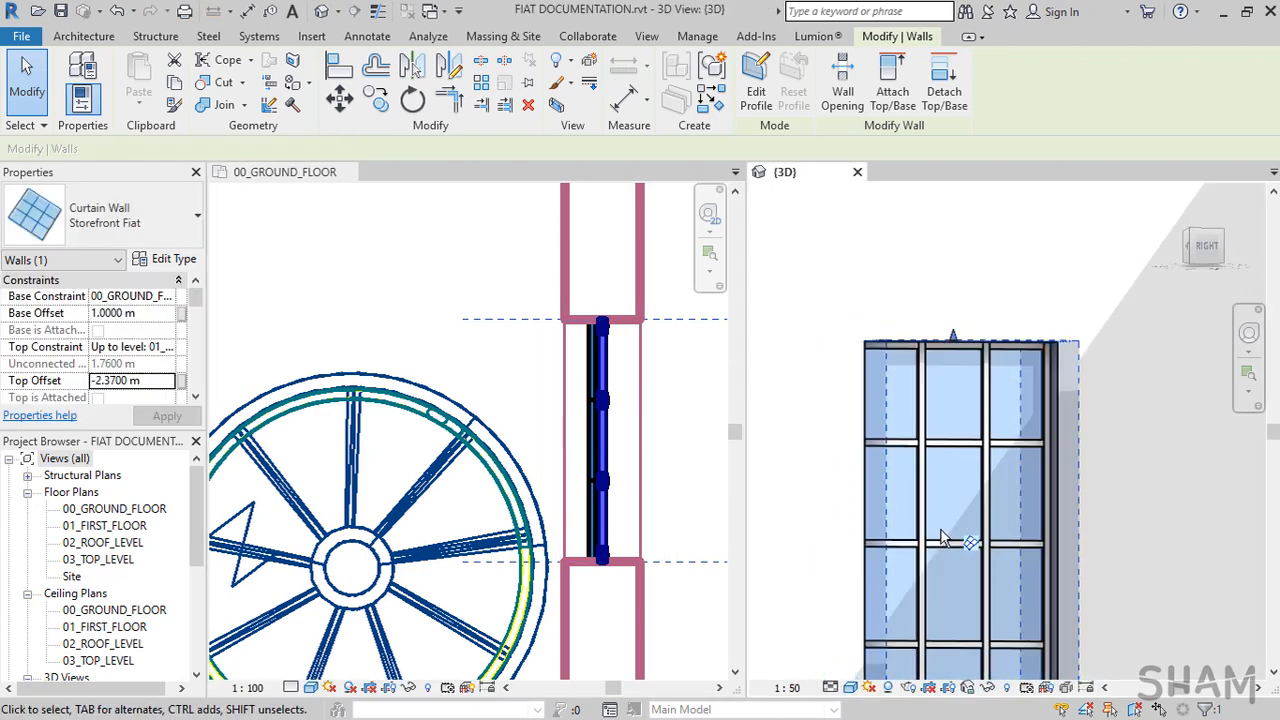
{"action": "left_click", "coordinate": [1205, 248]}
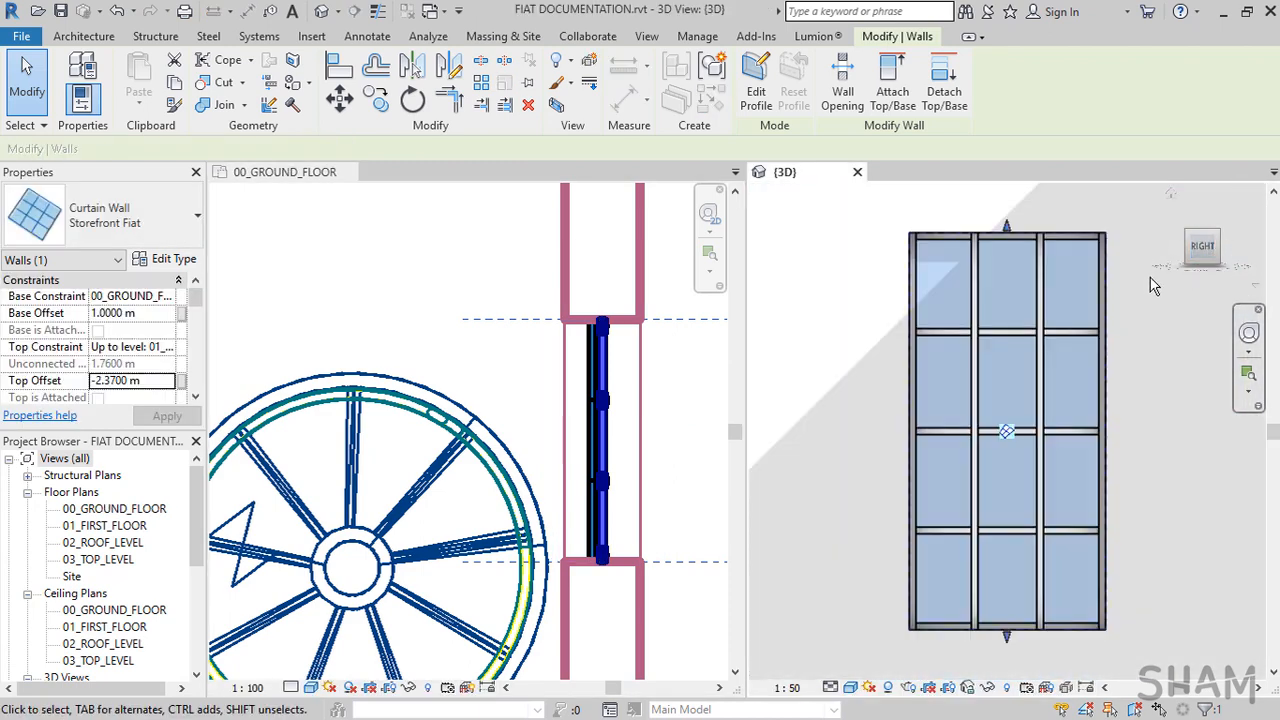
{"action": "key", "text": "Escape"}
{"action": "left_click", "coordinate": [953, 248]}
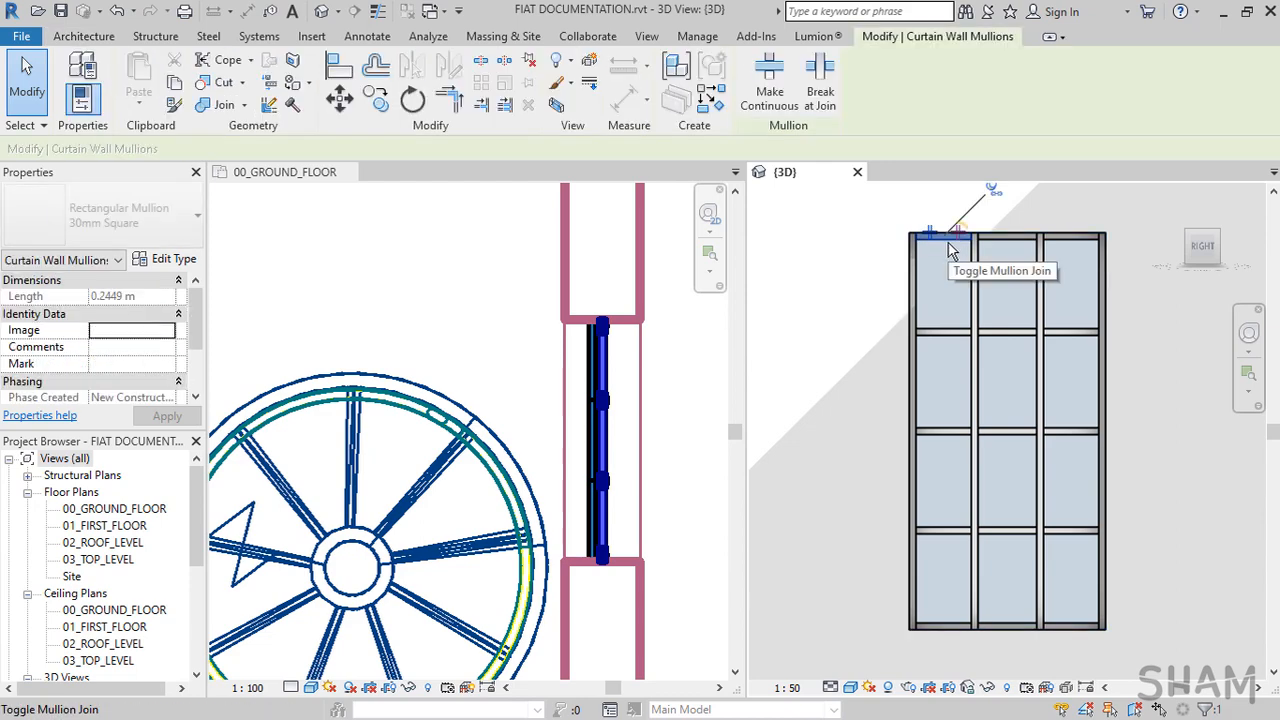
{"action": "left_click", "coordinate": [1019, 243]}
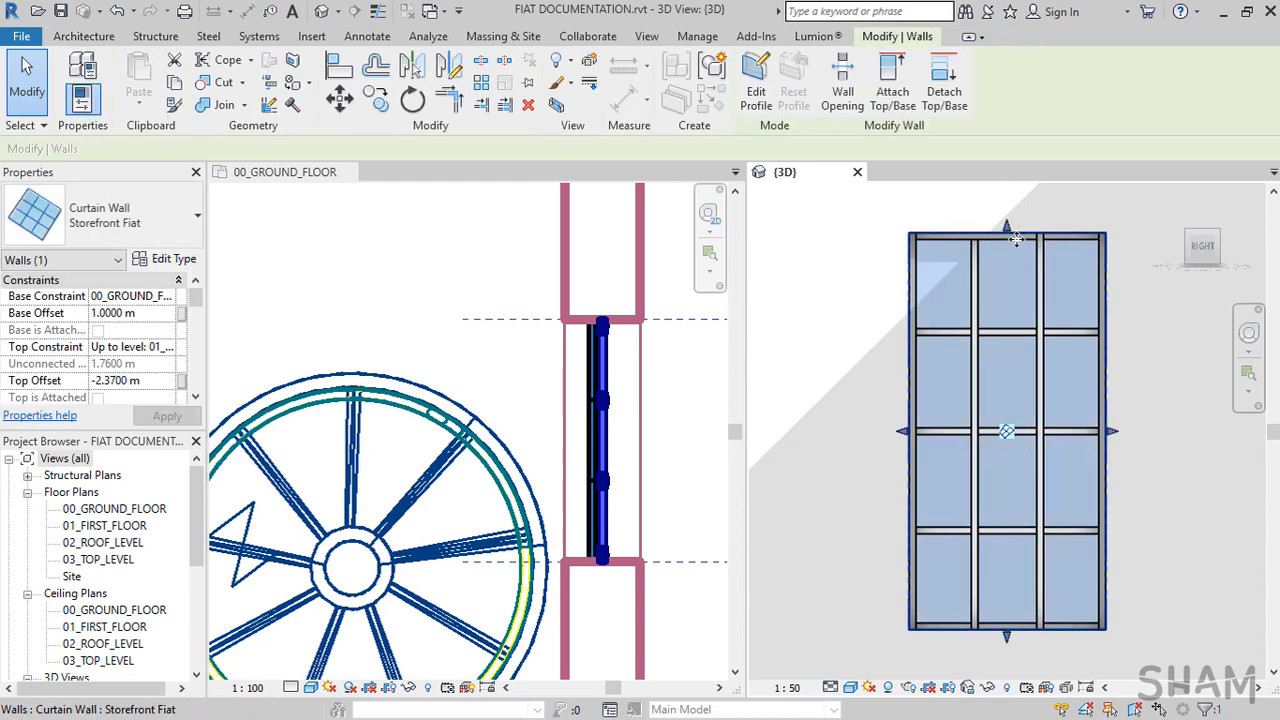
{"action": "key", "text": "Escape"}
{"action": "left_click", "coordinate": [1015, 244]}
{"action": "key", "text": "Escape"}
{"action": "left_click", "coordinate": [1024, 245]}
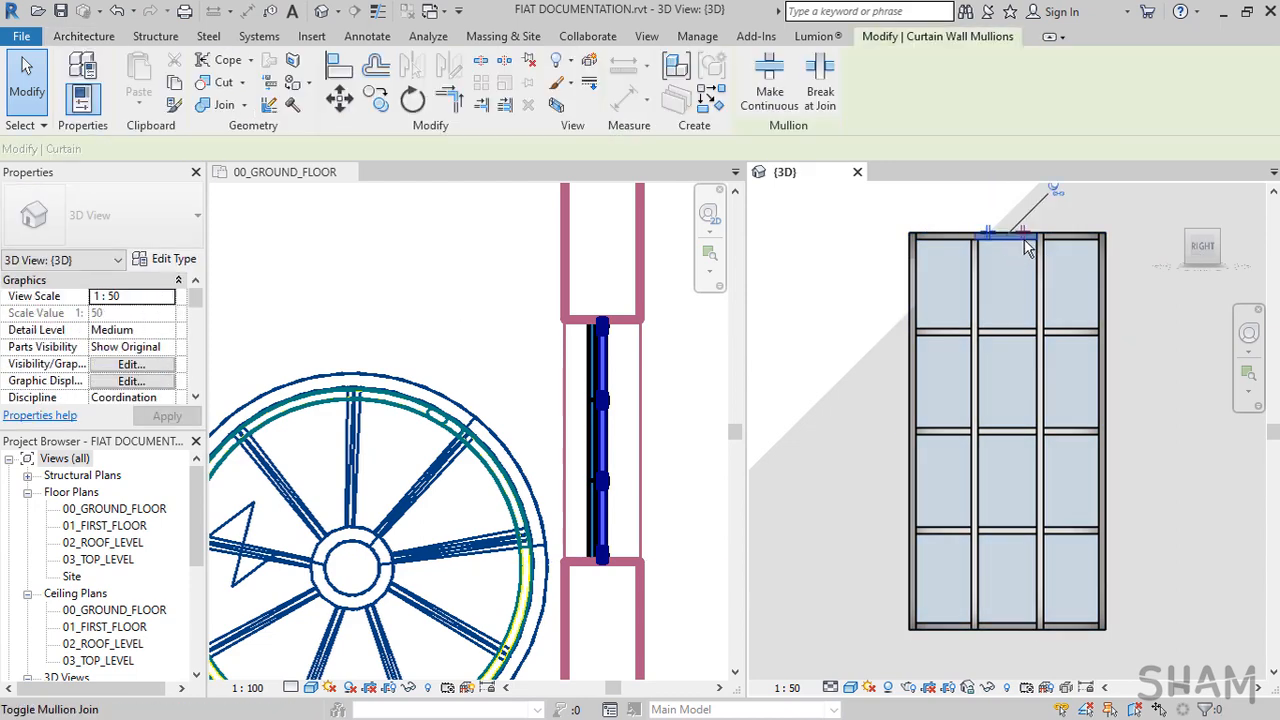
Toggle the mullion joins on the middle segment of the window's bottom border so it runs past the interior vertical mullions
{"action": "left_click", "coordinate": [998, 628]}
{"action": "left_click", "coordinate": [995, 633]}
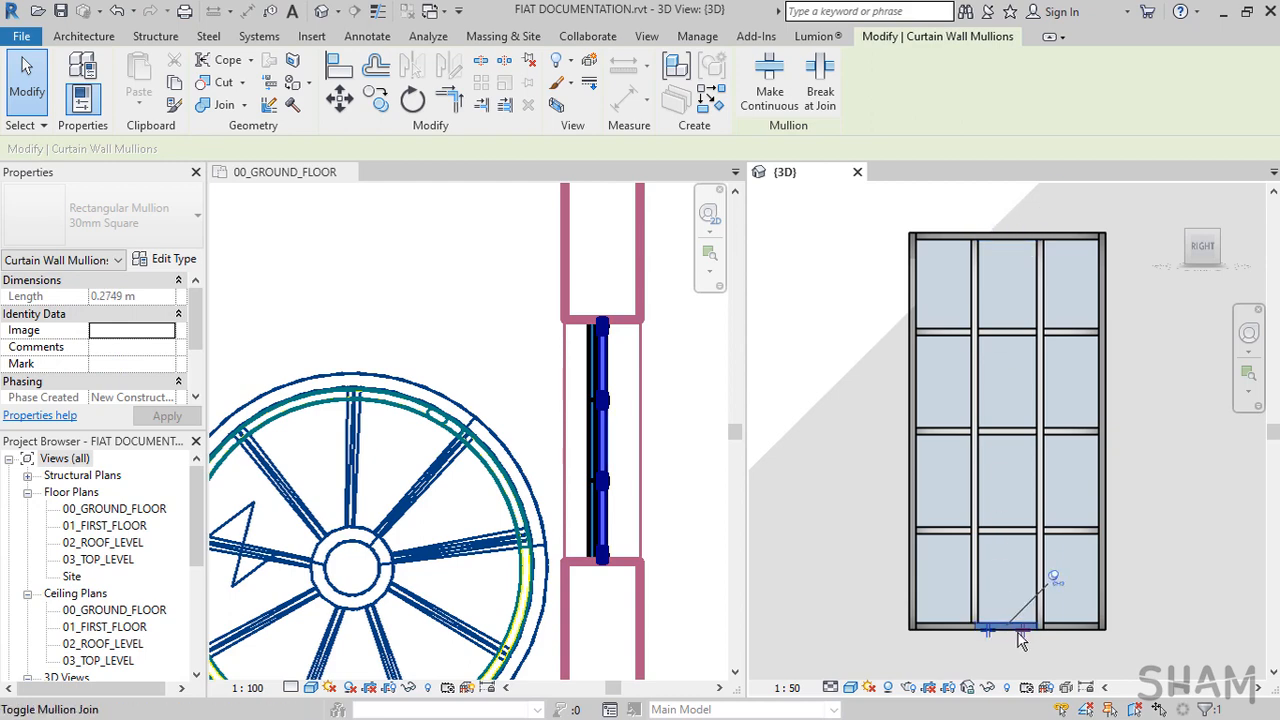
{"action": "key", "text": "Escape"}
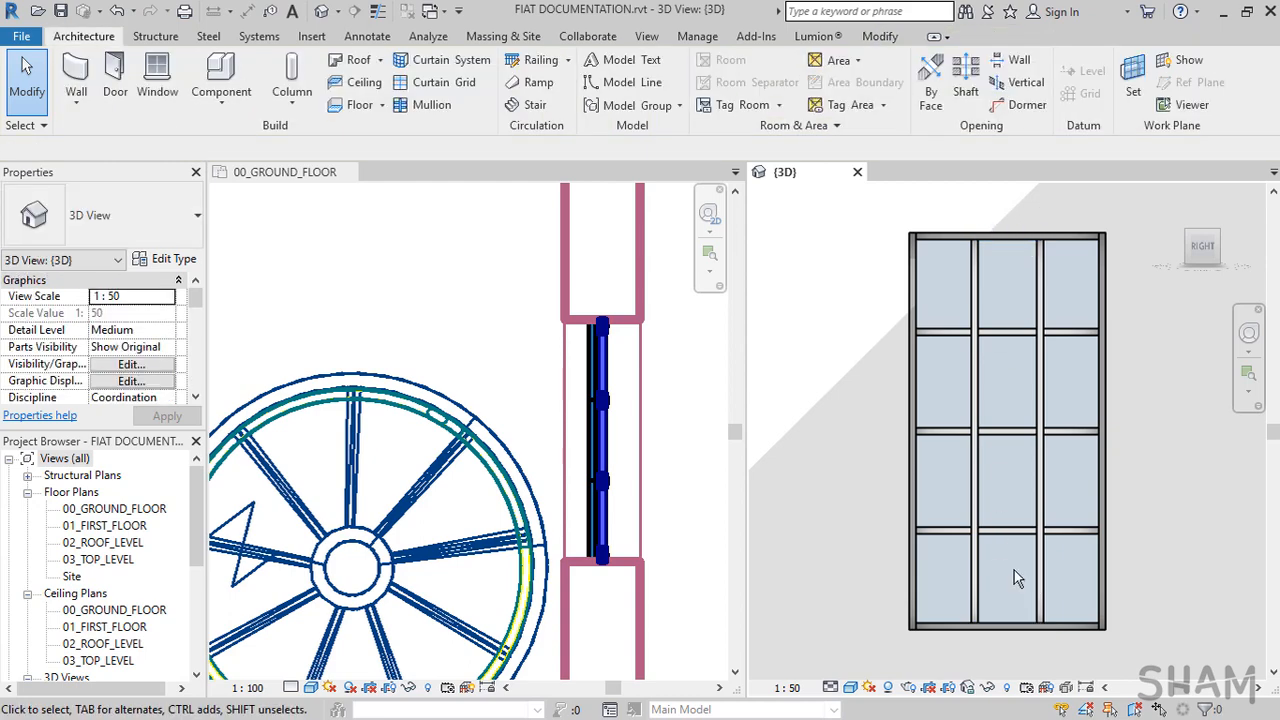
Configure the window's curtain grid layout and set the vertical grid justification to Beginning
{"action": "left_click", "coordinate": [1020, 632]}
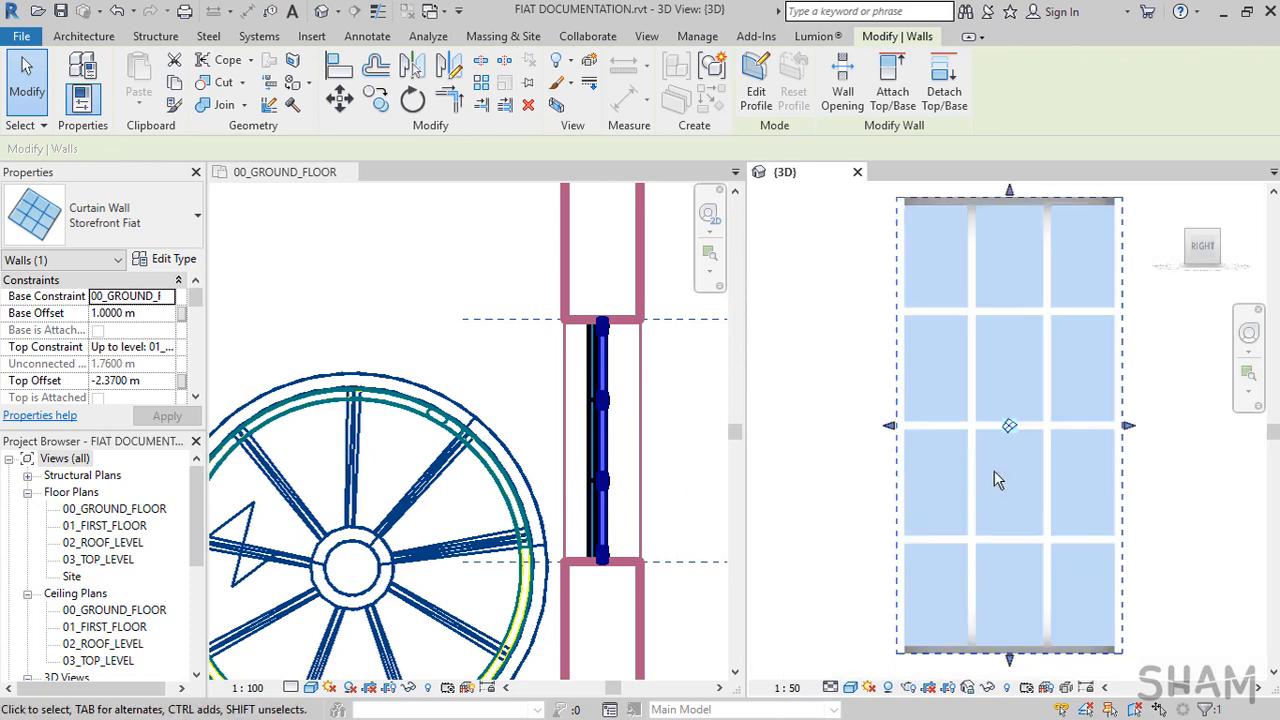
{"action": "scroll", "coordinate": [994, 479], "scroll_direction": "up", "scroll_amount": 1}
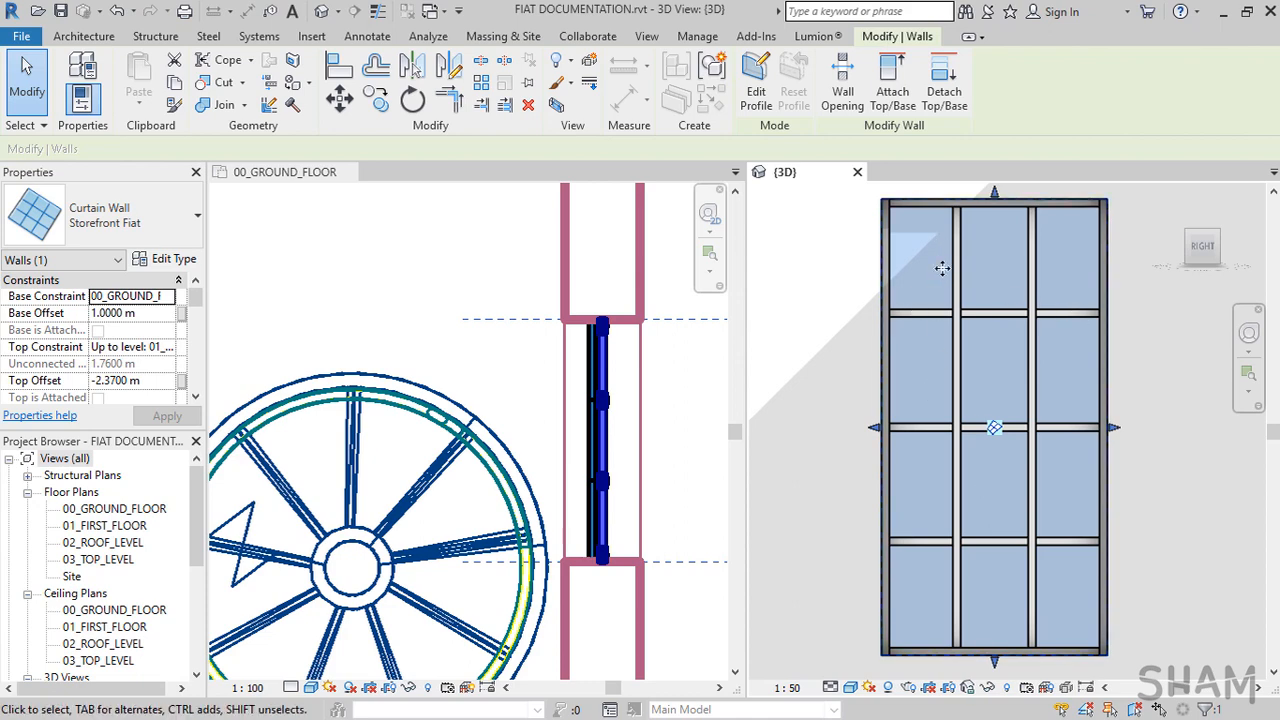
{"action": "left_click", "coordinate": [995, 430]}
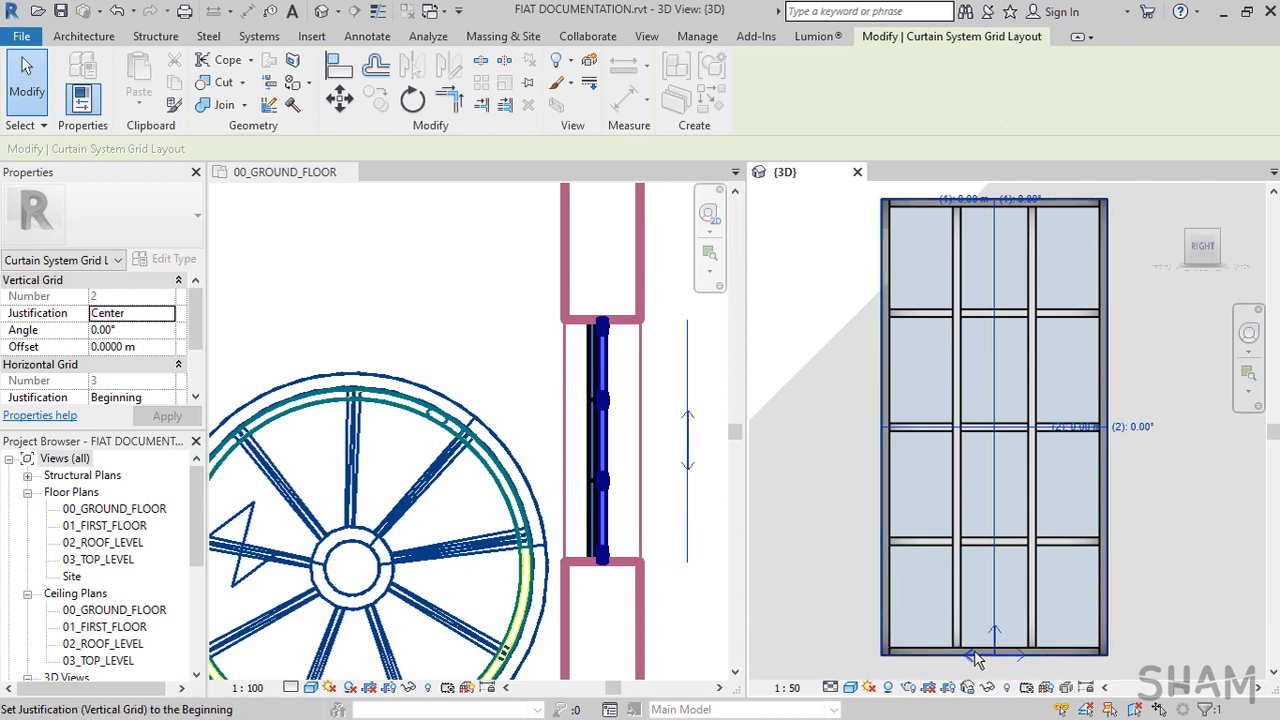
{"action": "left_click", "coordinate": [968, 657]}
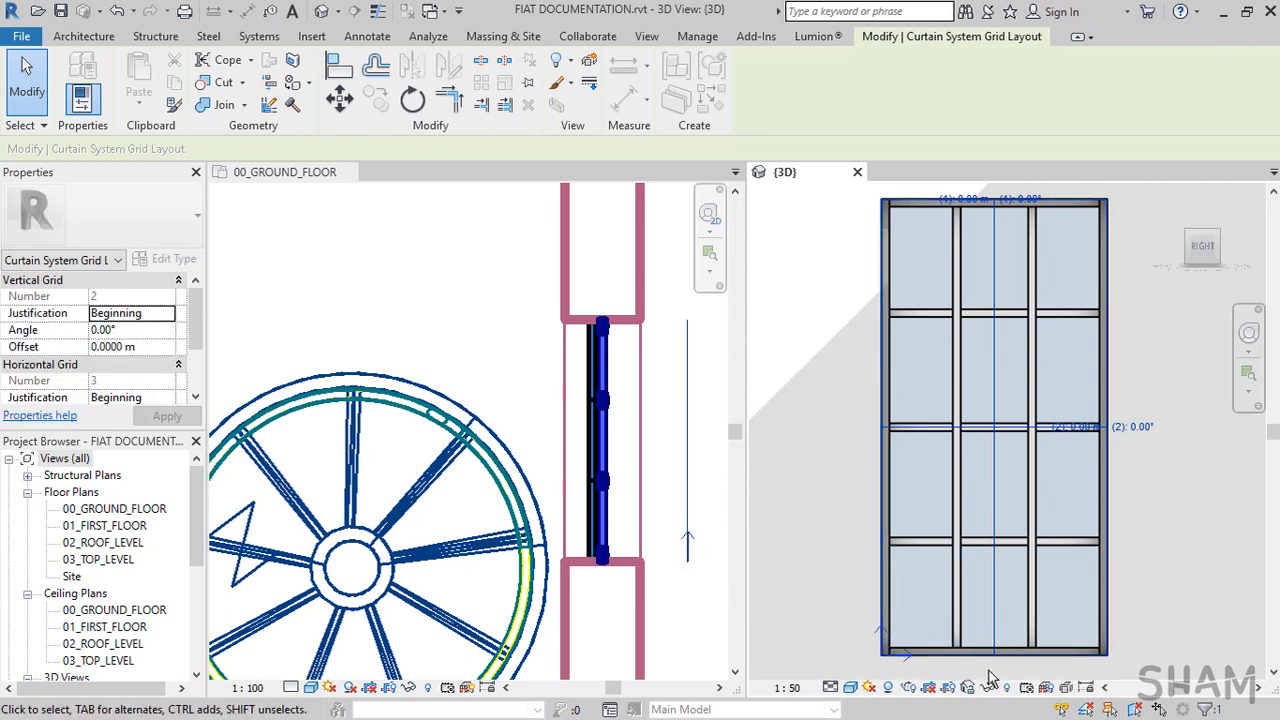
Set the horizontal grid angle of the window's curtain grid layout to 30°
{"action": "left_click", "coordinate": [1078, 427]}
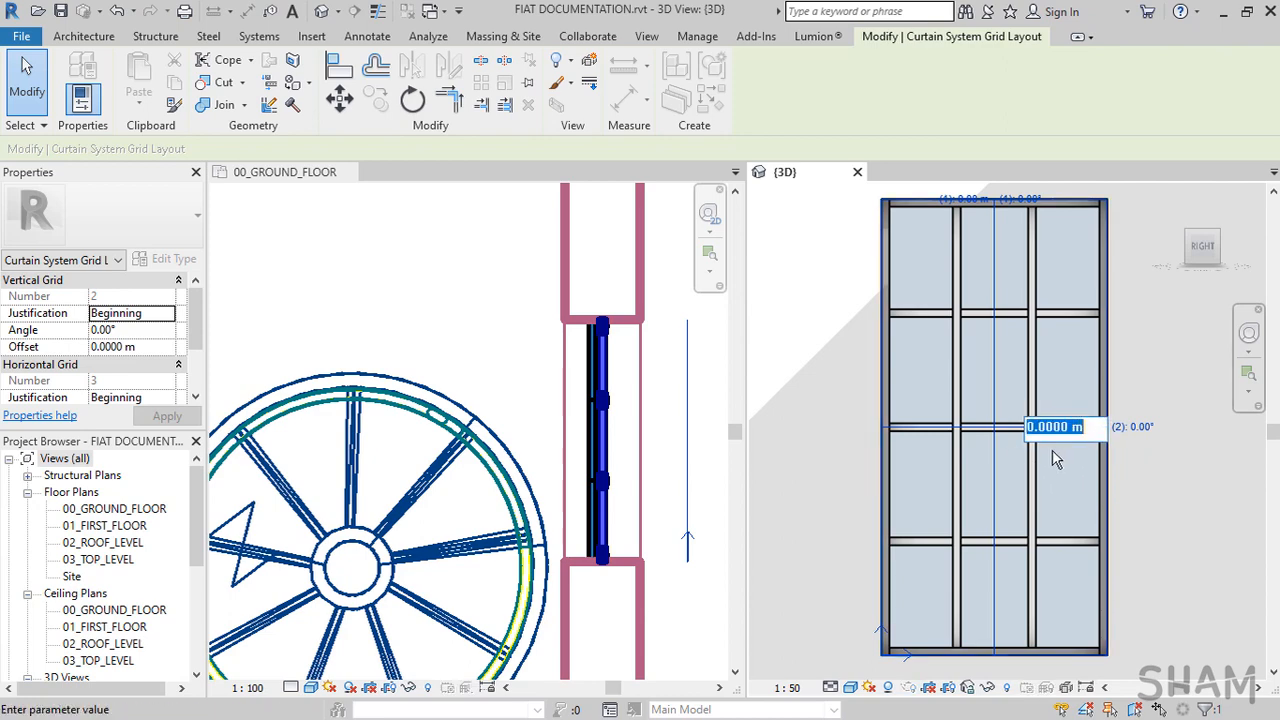
{"action": "left_click", "coordinate": [968, 210]}
{"action": "left_click", "coordinate": [935, 197]}
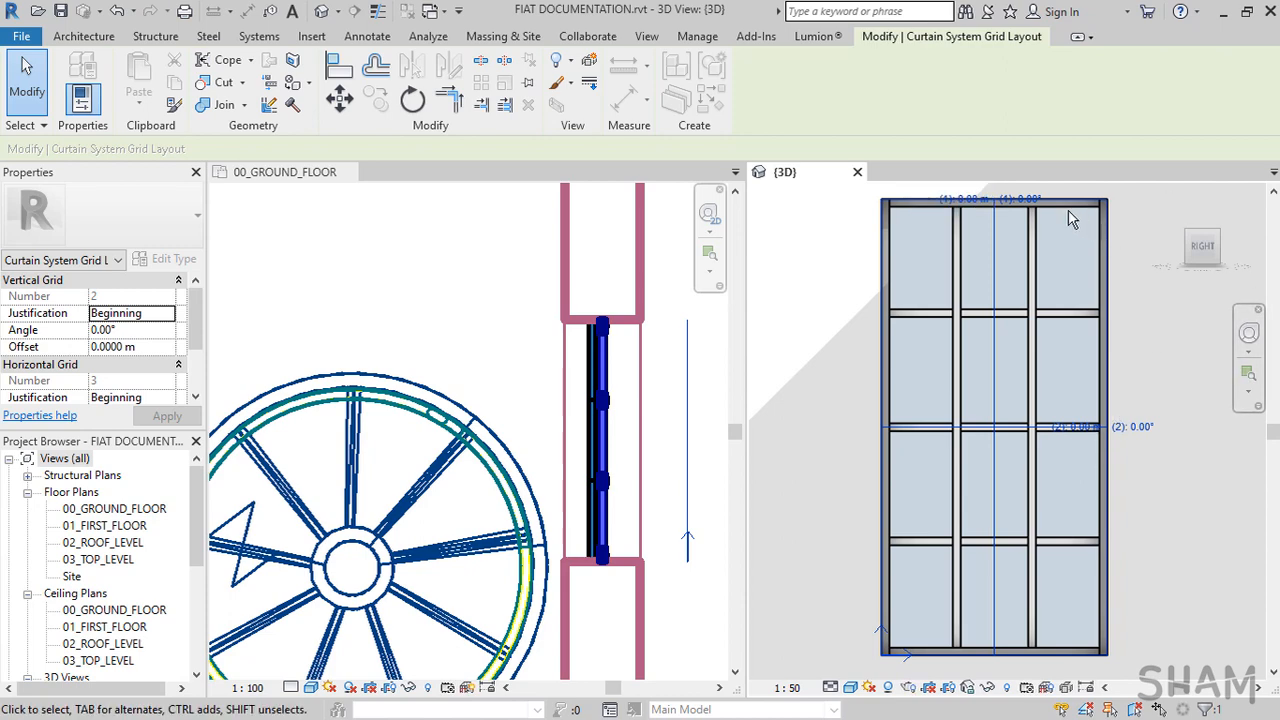
{"action": "left_click", "coordinate": [1030, 198]}
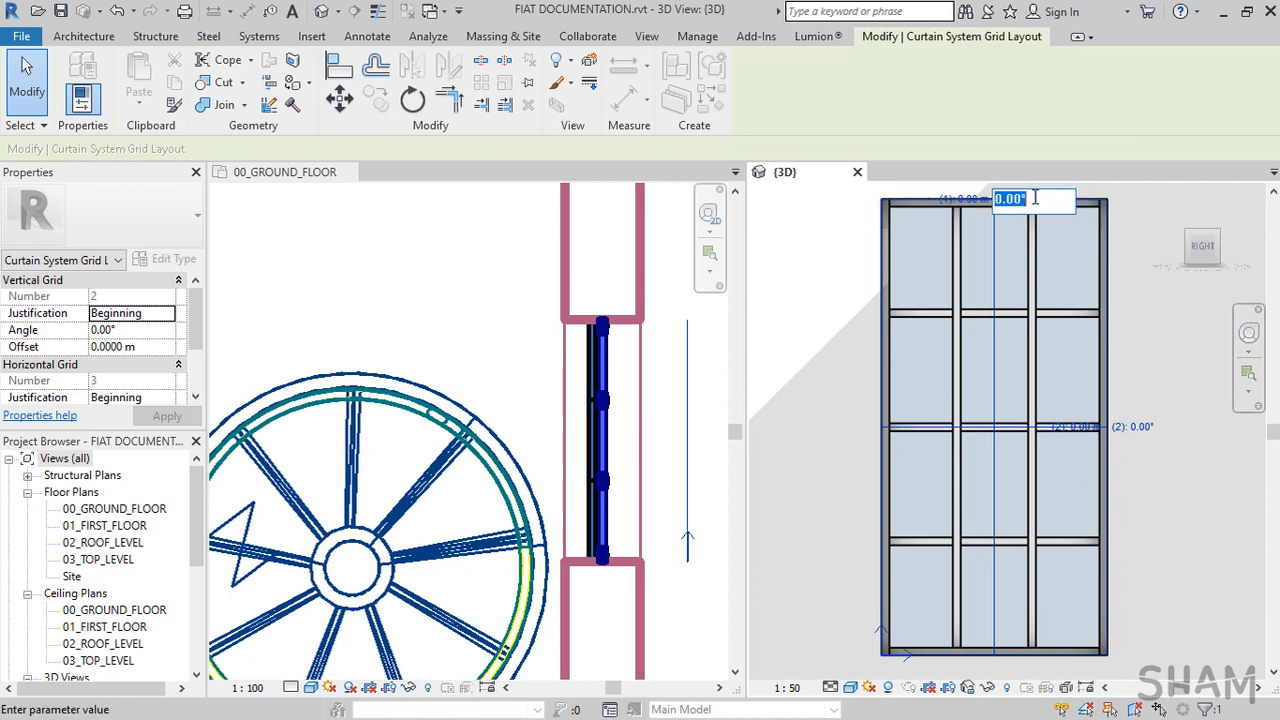
{"action": "left_click", "coordinate": [1142, 427]}
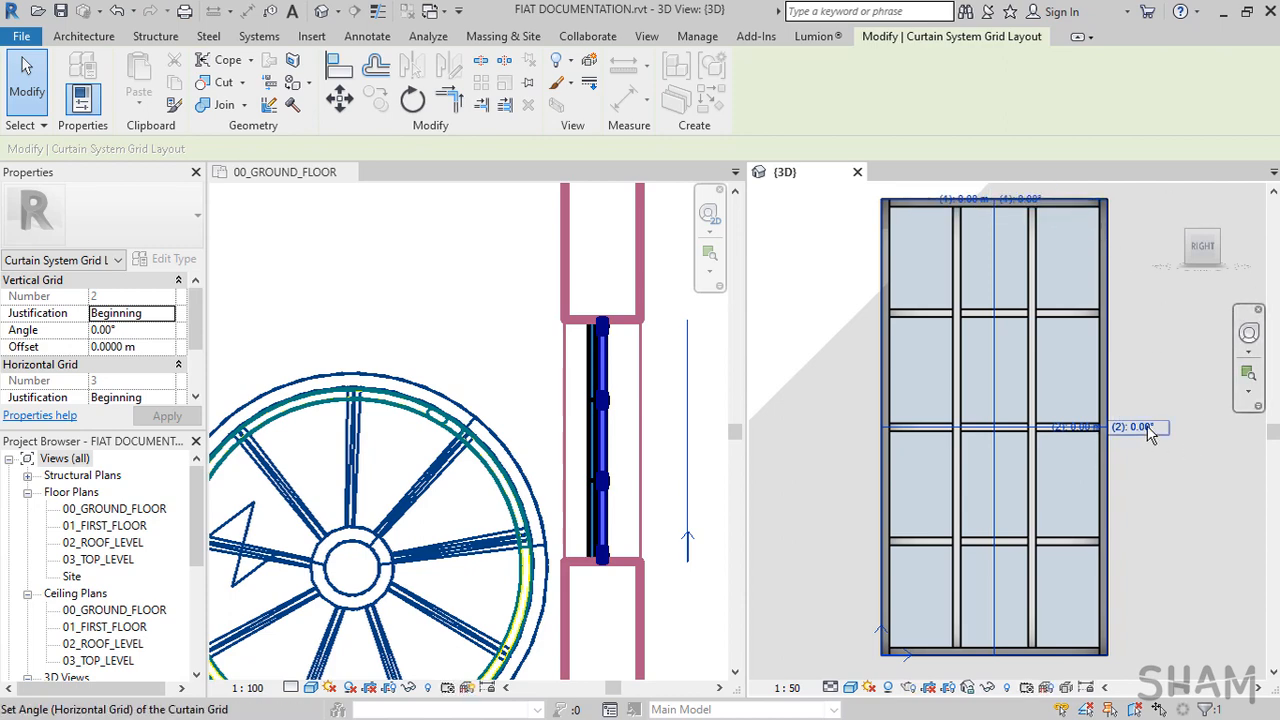
{"action": "type", "text": "30"}
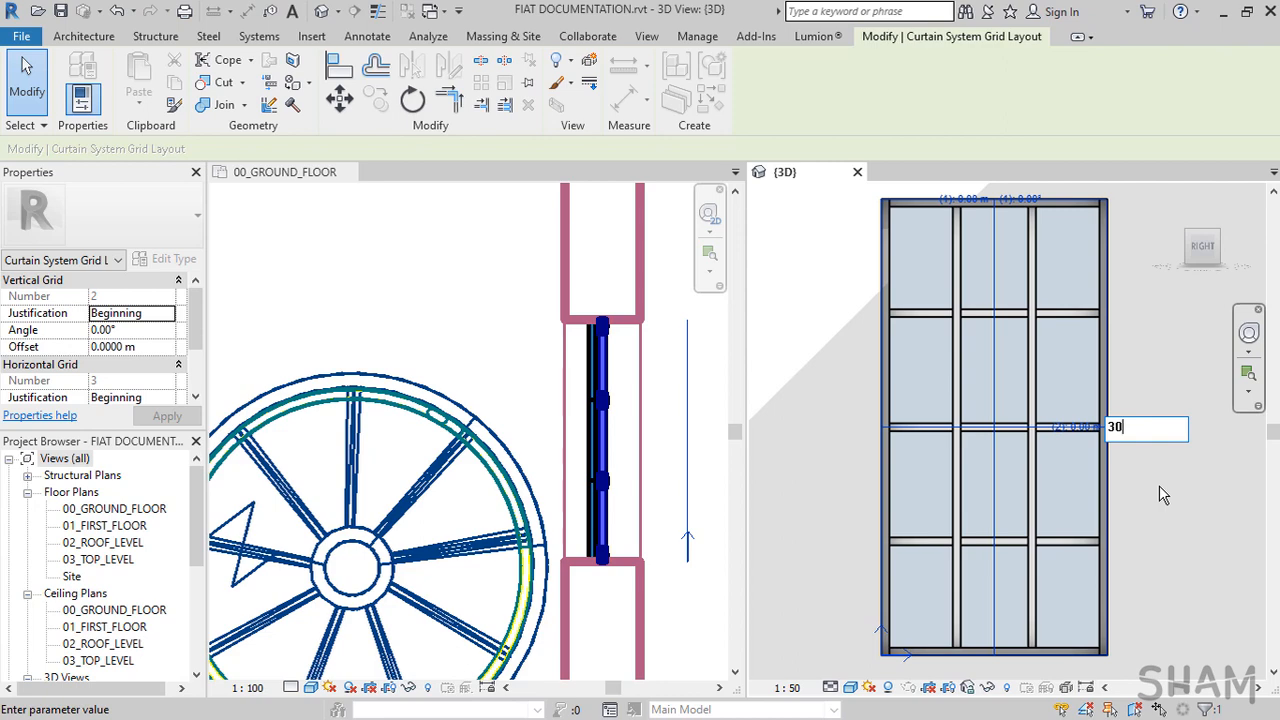
{"action": "key", "text": "Return"}
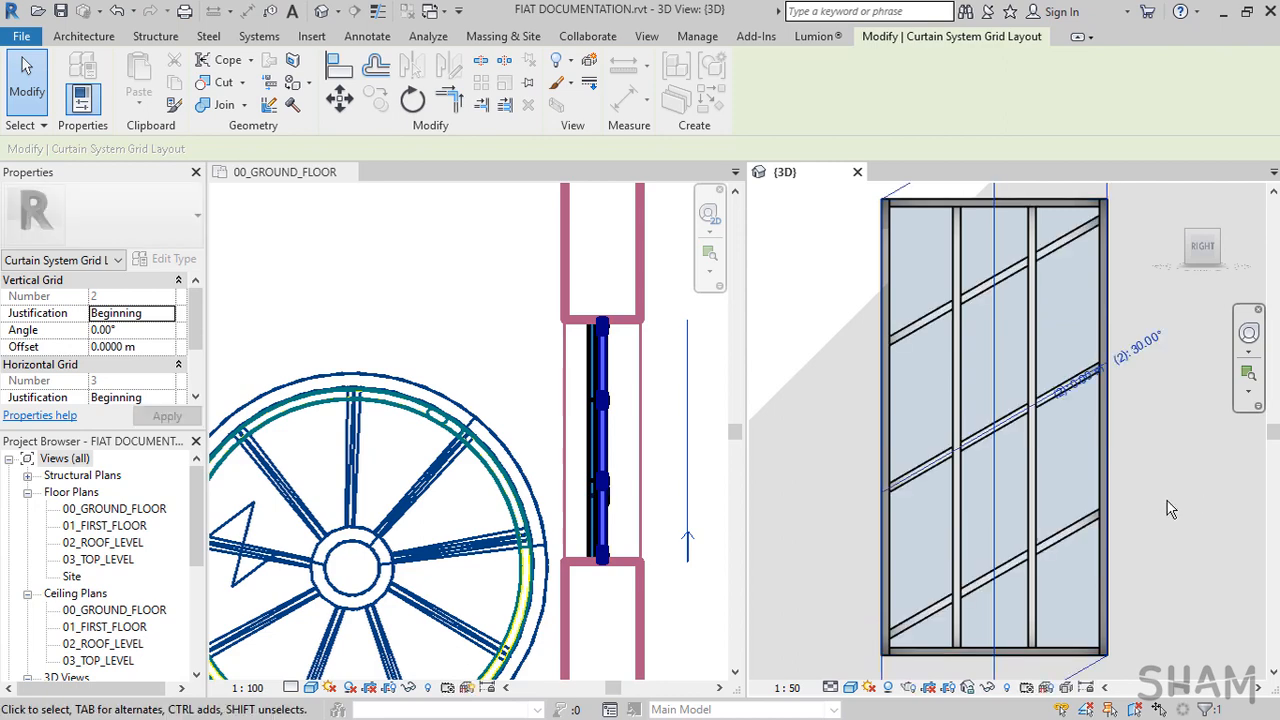
Set the vertical grid angle of the window's curtain grid layout to -30° and deselect the layout in the overall building view
{"action": "scroll", "coordinate": [1167, 501], "scroll_direction": "down", "scroll_amount": 1}
{"action": "middle_click_drag", "start_coordinate": [1167, 501], "coordinate": [1106, 529]}
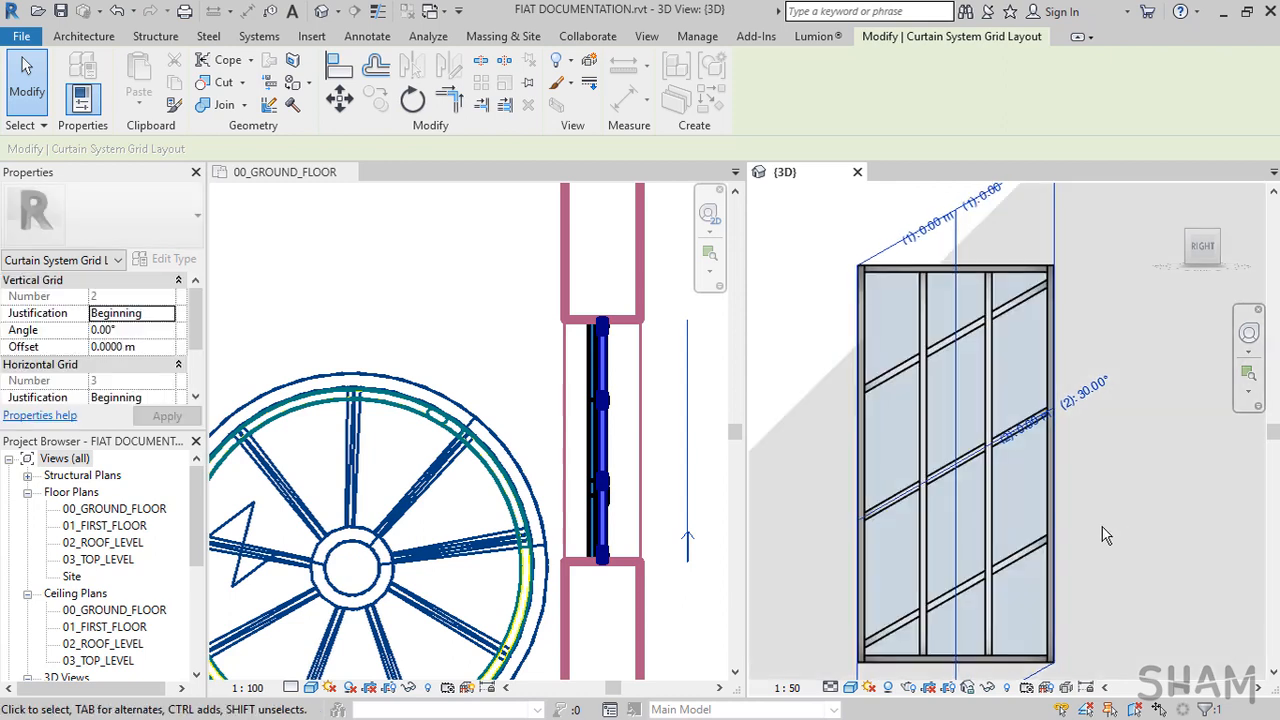
{"action": "left_click", "coordinate": [985, 194]}
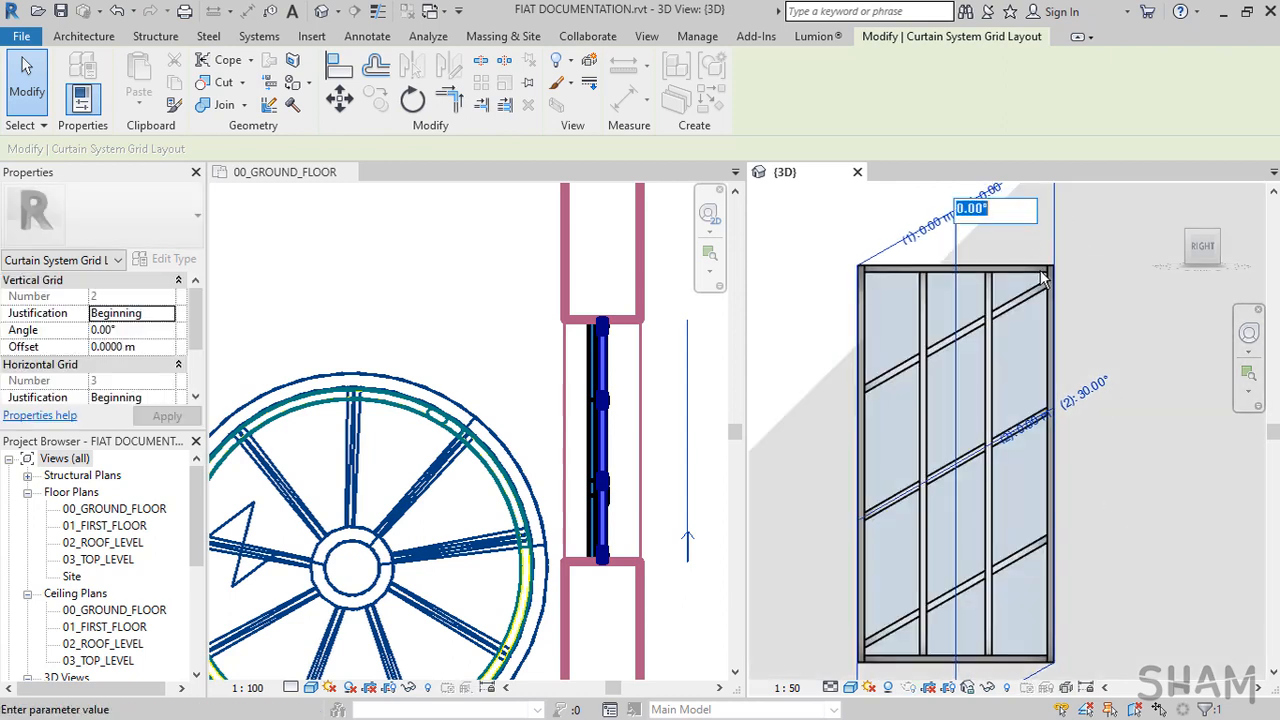
{"action": "key", "text": "BackSpace"}
{"action": "key", "text": "Return"}
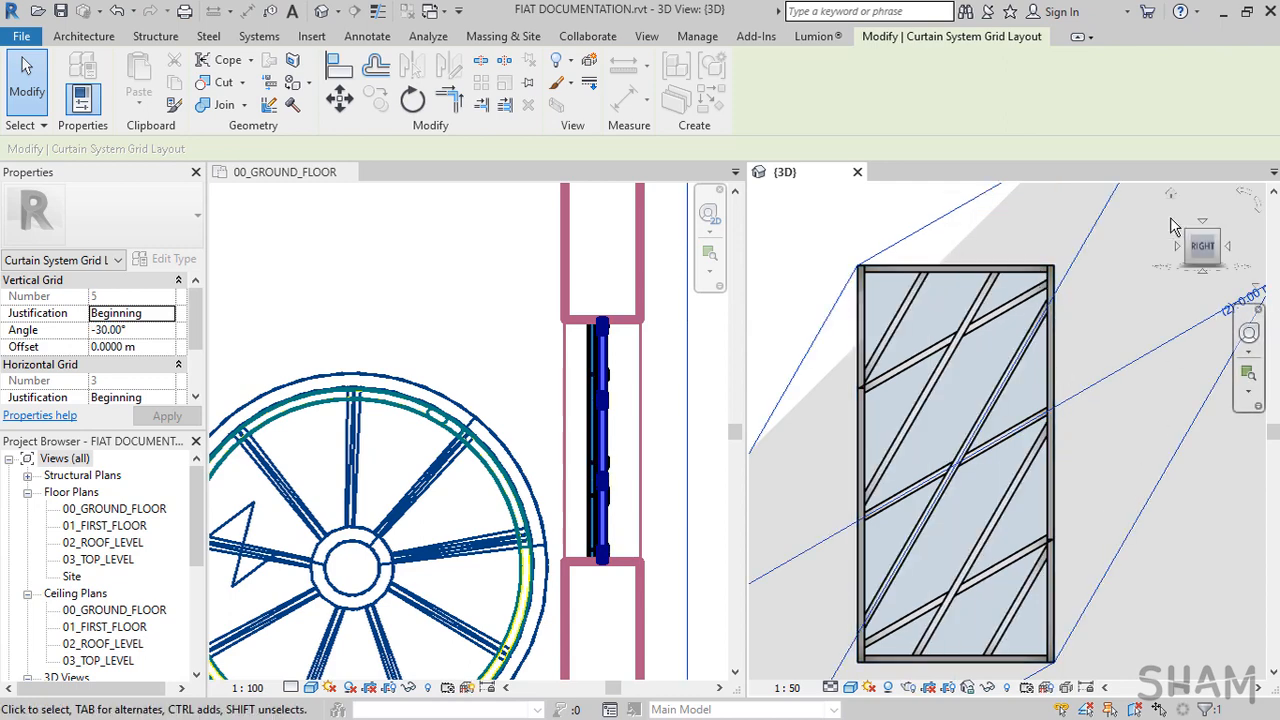
{"action": "left_click", "coordinate": [1174, 195]}
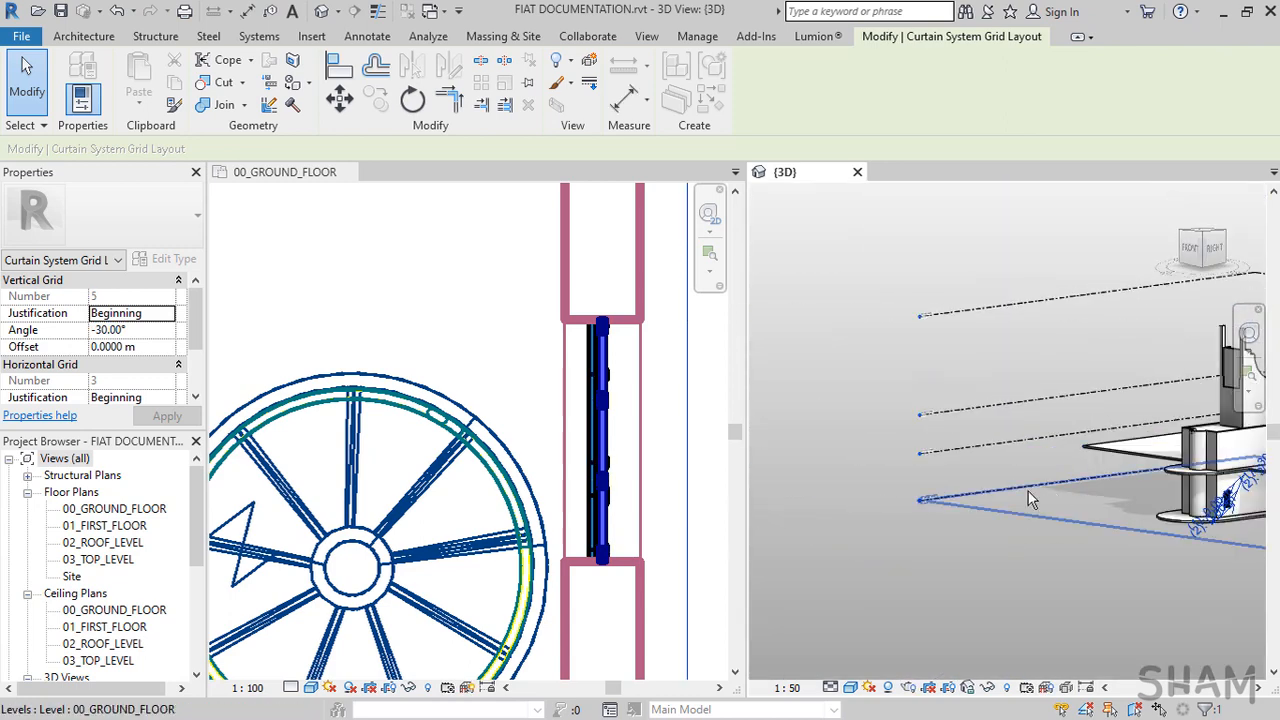
{"action": "scroll", "coordinate": [940, 582], "scroll_direction": "up", "scroll_amount": 2}
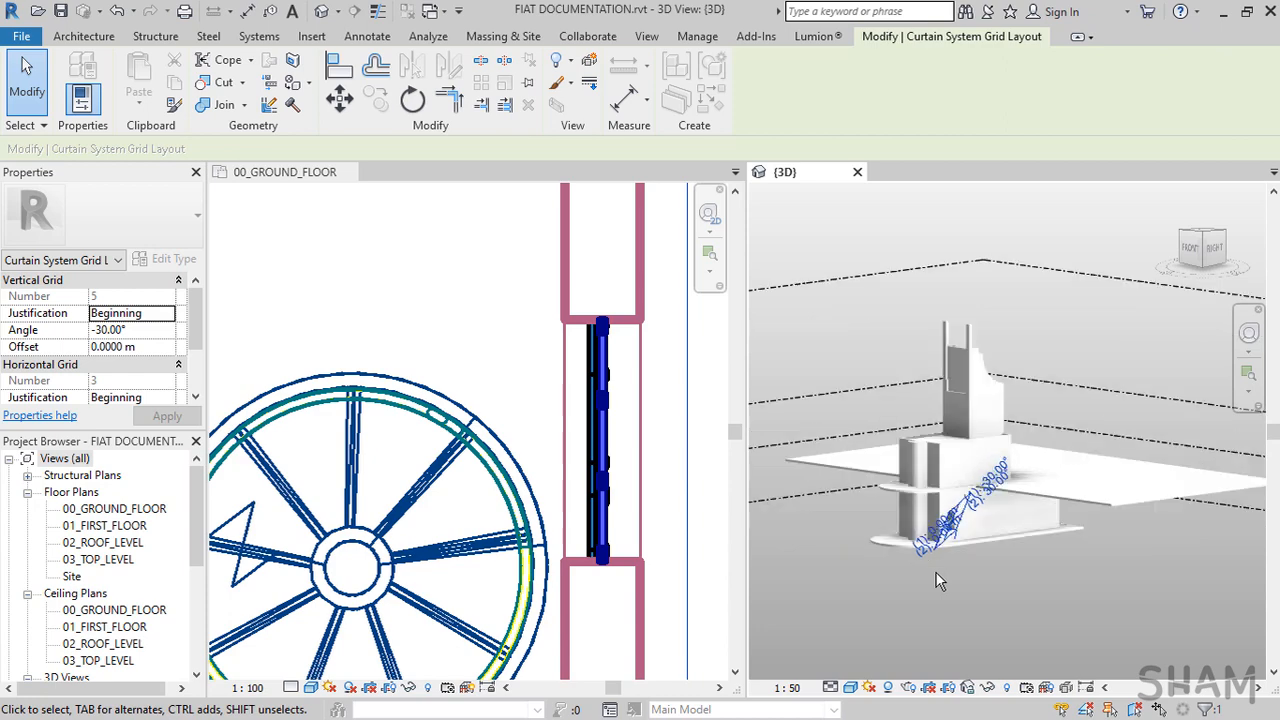
{"action": "middle_click_drag", "start_coordinate": [934, 560], "coordinate": [997, 614]}
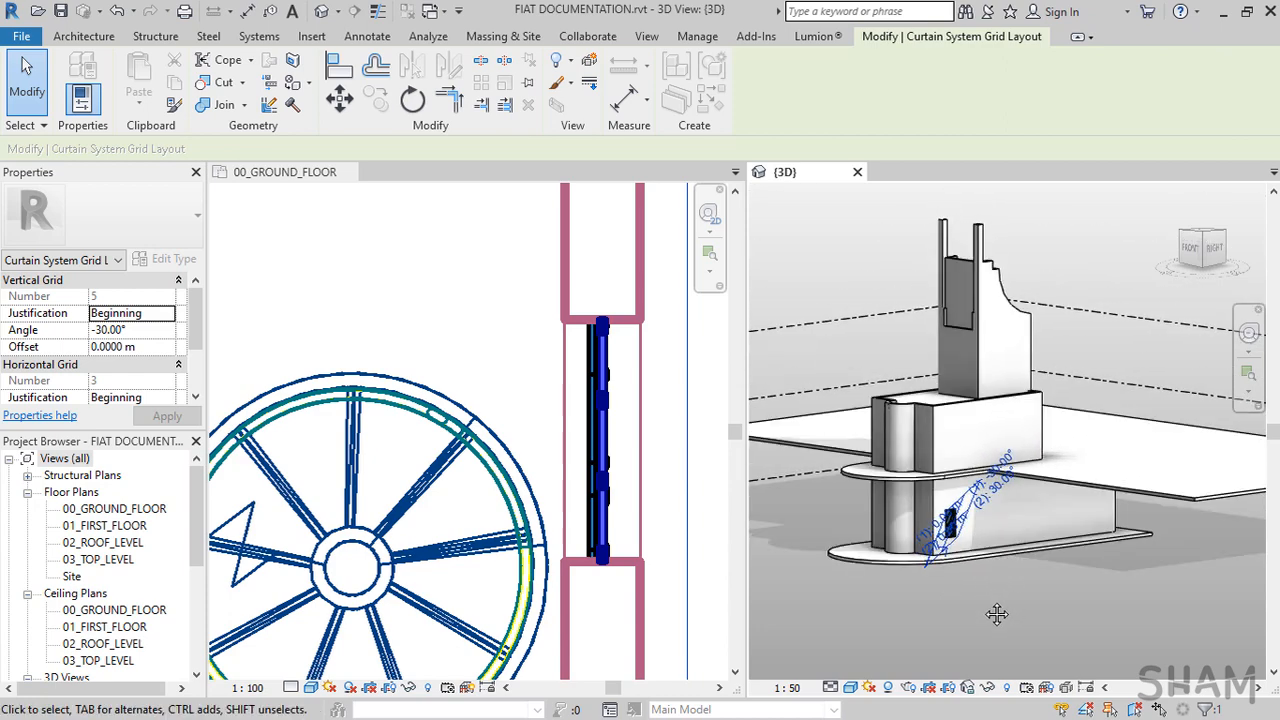
{"action": "left_click", "coordinate": [984, 602]}
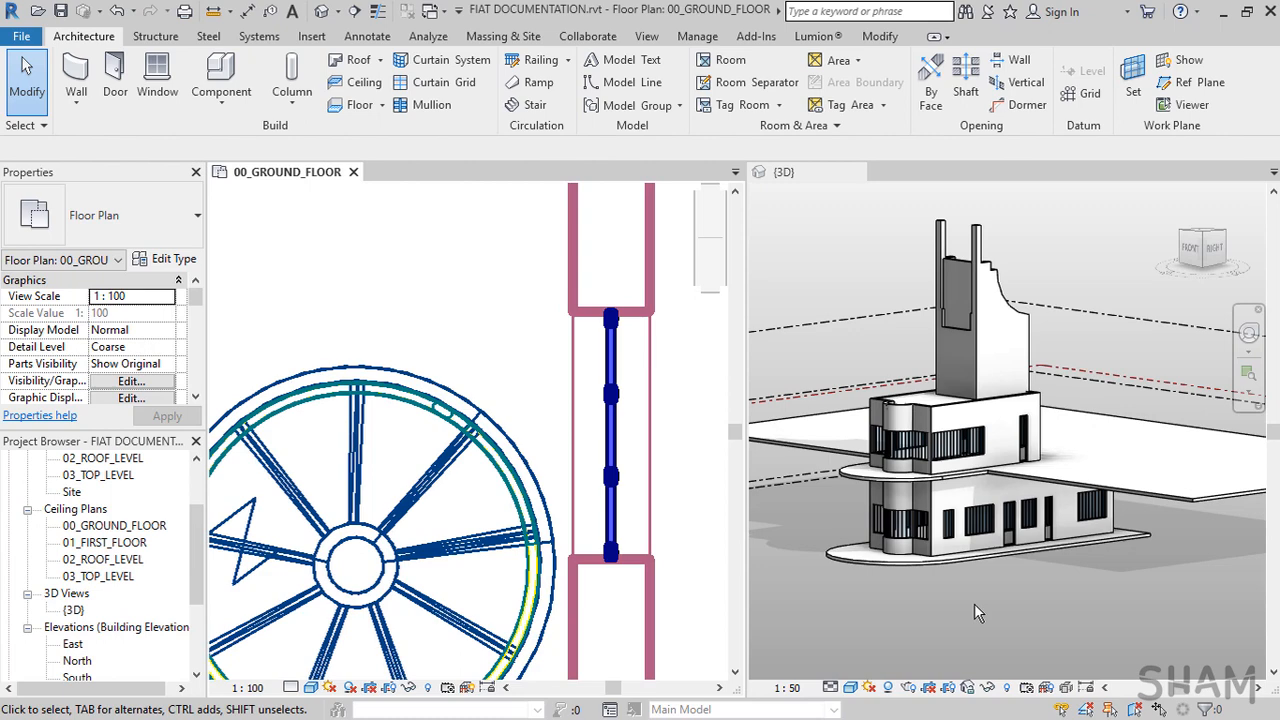
Trim/extend the straight and curved ground floor Storefront Fiat windows to a shared corner inside the square column
{"action": "scroll", "coordinate": [482, 508], "scroll_direction": "down", "scroll_amount": 2}
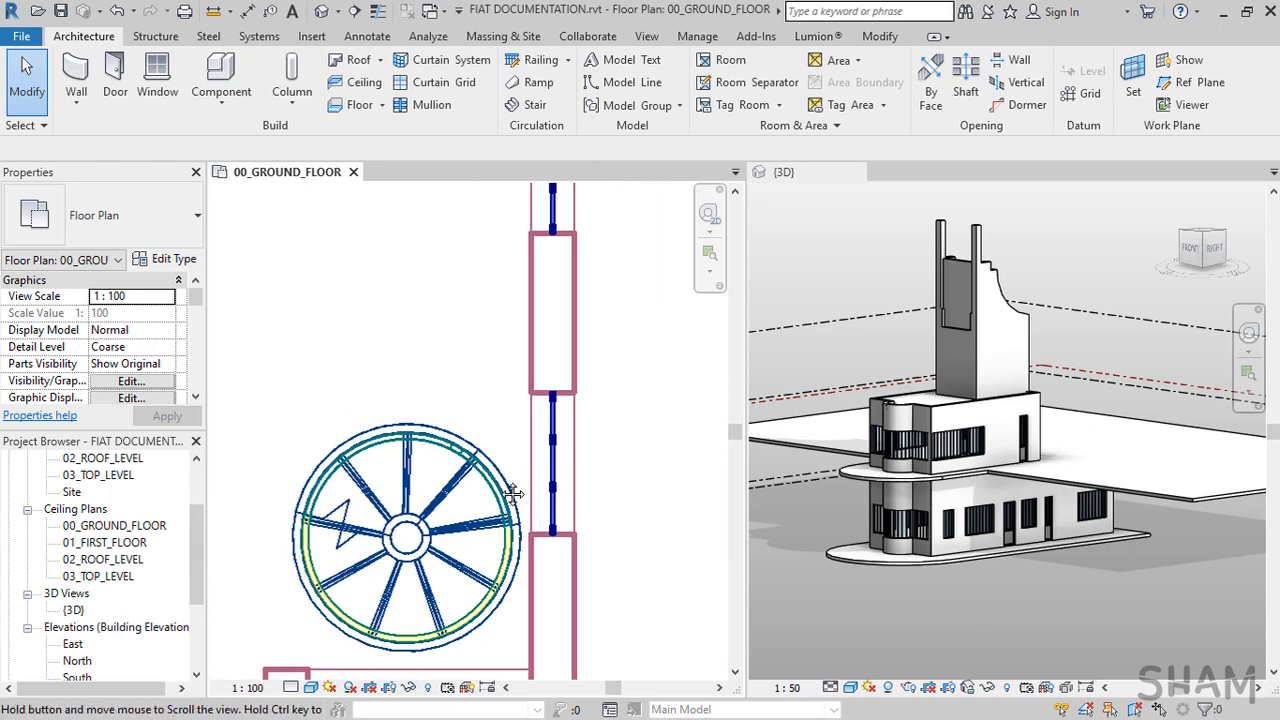
{"action": "middle_click_drag", "start_coordinate": [512, 493], "coordinate": [491, 471]}
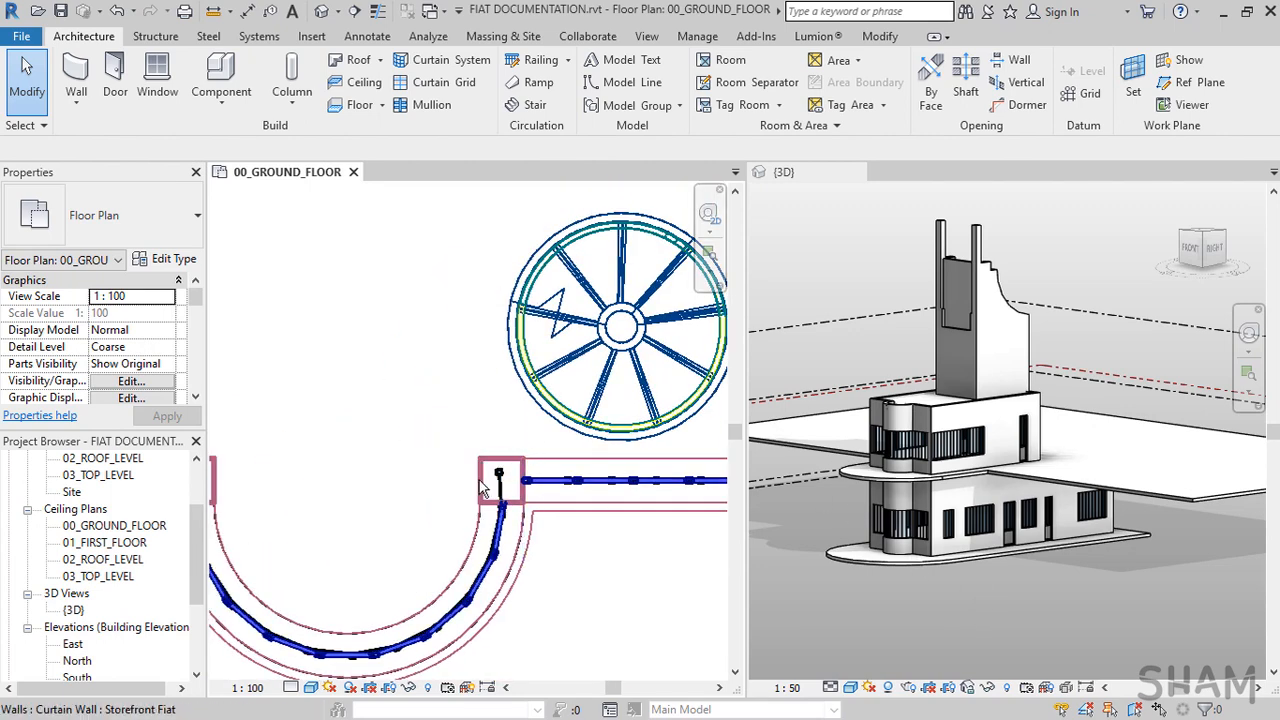
{"action": "scroll", "coordinate": [482, 490], "scroll_direction": "up", "scroll_amount": 3}
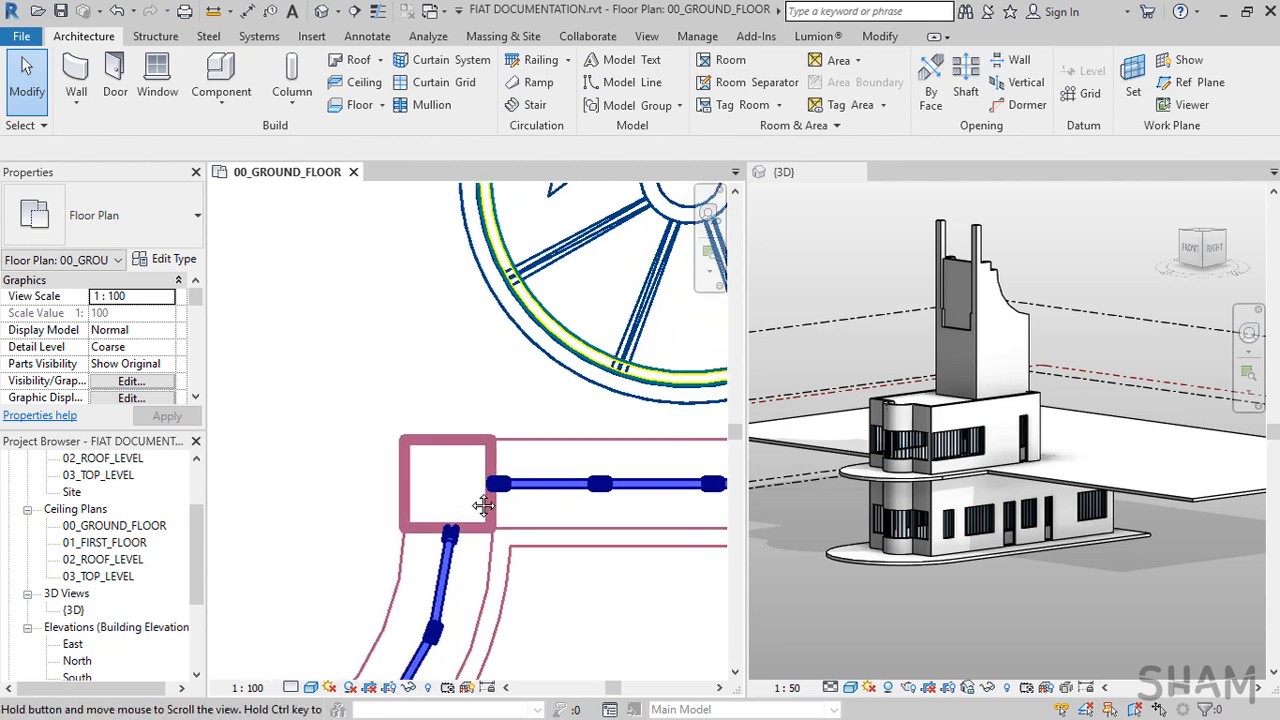
{"action": "scroll", "coordinate": [908, 541], "scroll_direction": "up", "scroll_amount": 1}
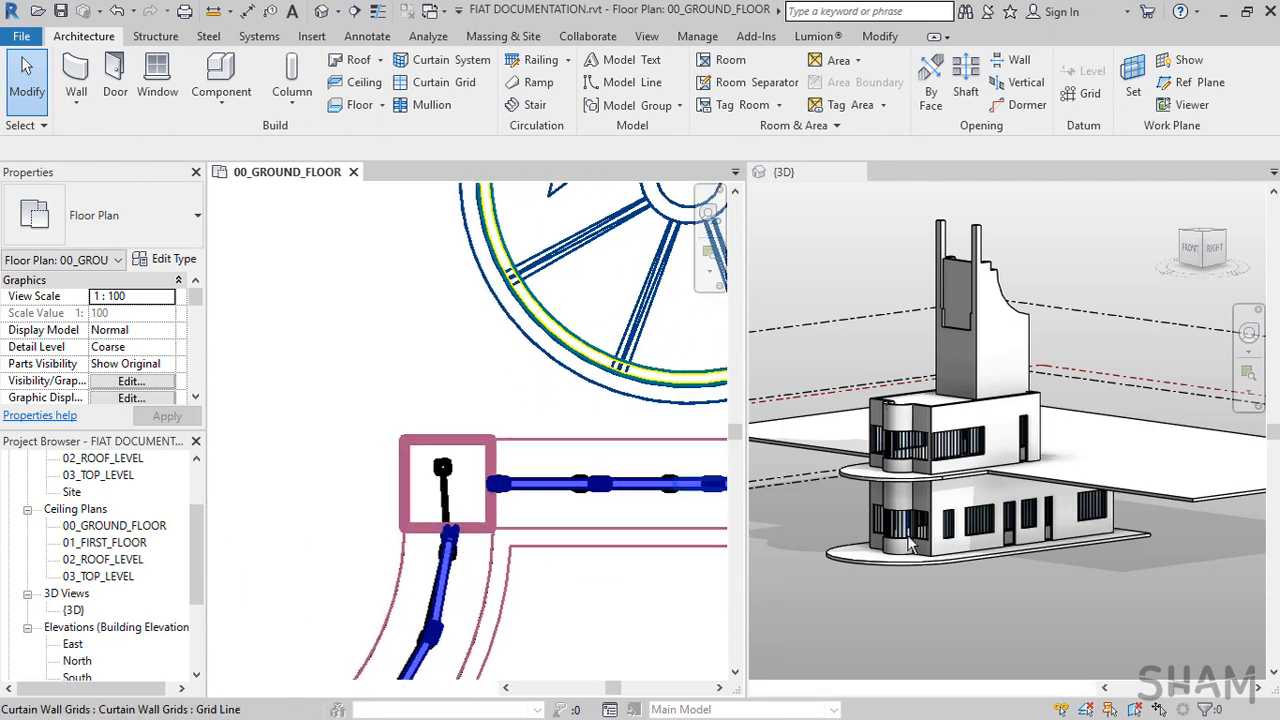
{"action": "scroll", "coordinate": [908, 541], "scroll_direction": "up", "scroll_amount": 8}
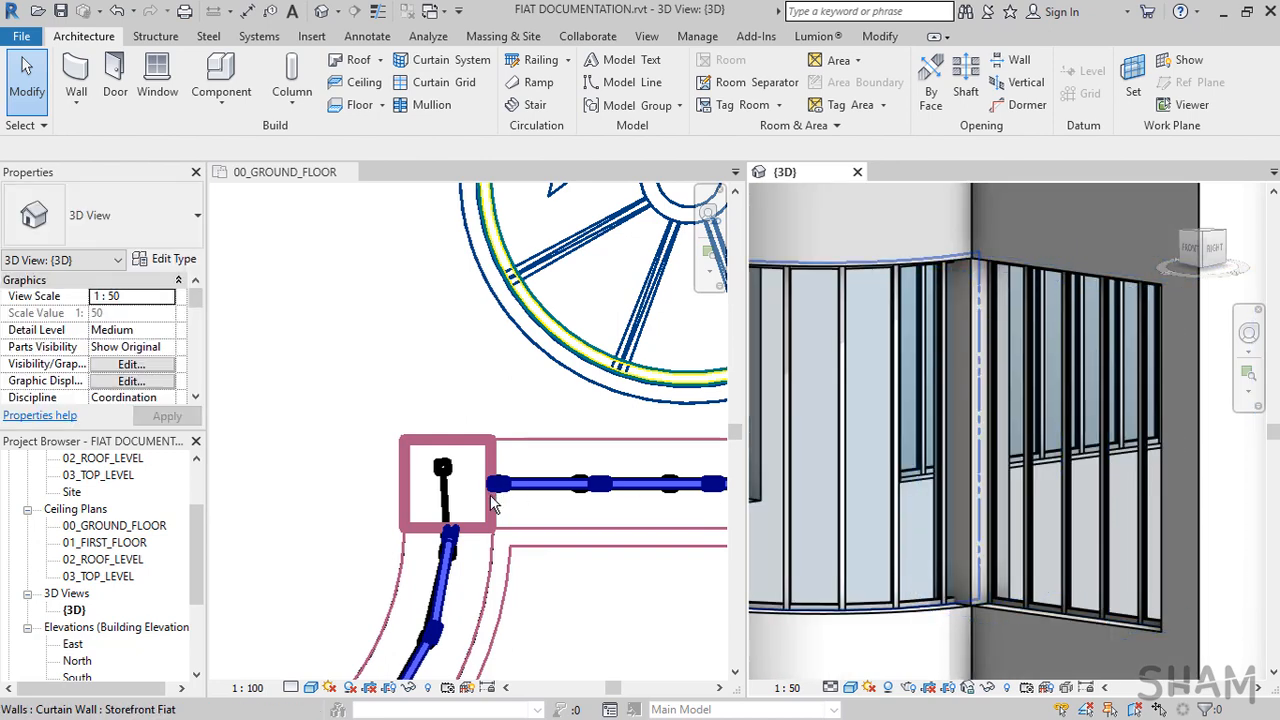
{"action": "key", "text": "t"}
{"action": "key", "text": "r"}
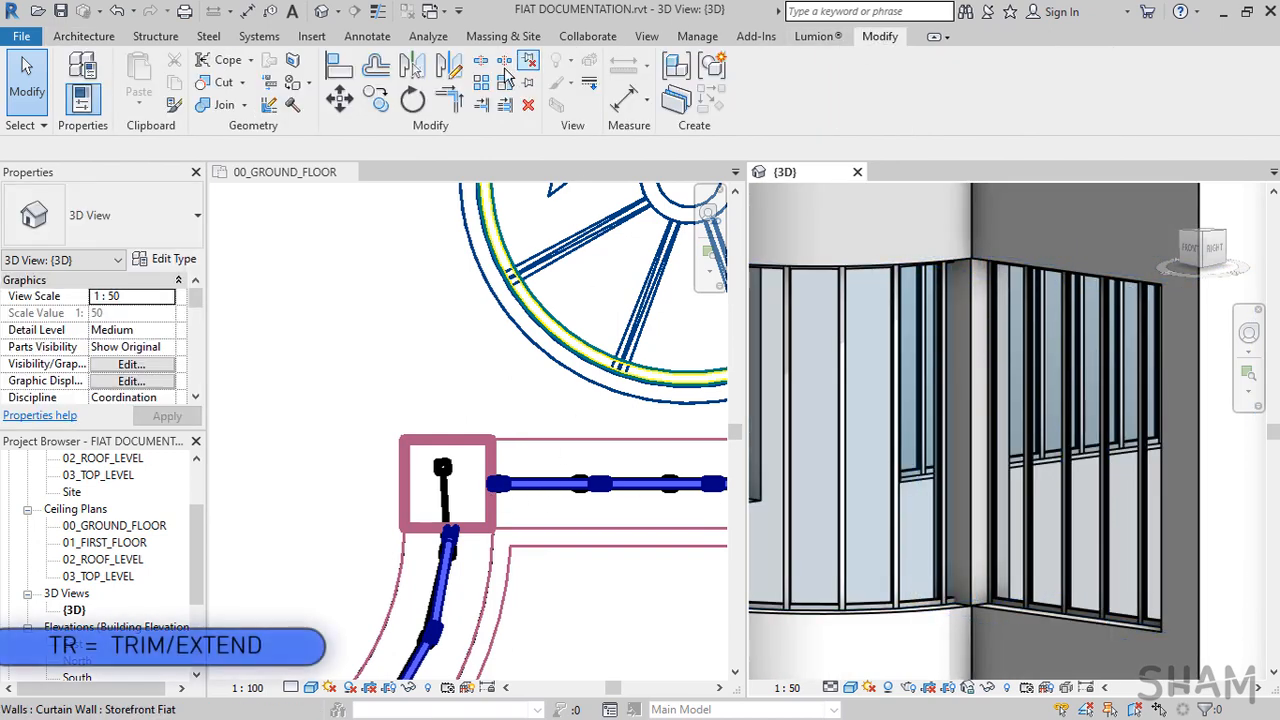
{"action": "left_click", "coordinate": [552, 486]}
{"action": "left_click", "coordinate": [548, 483]}
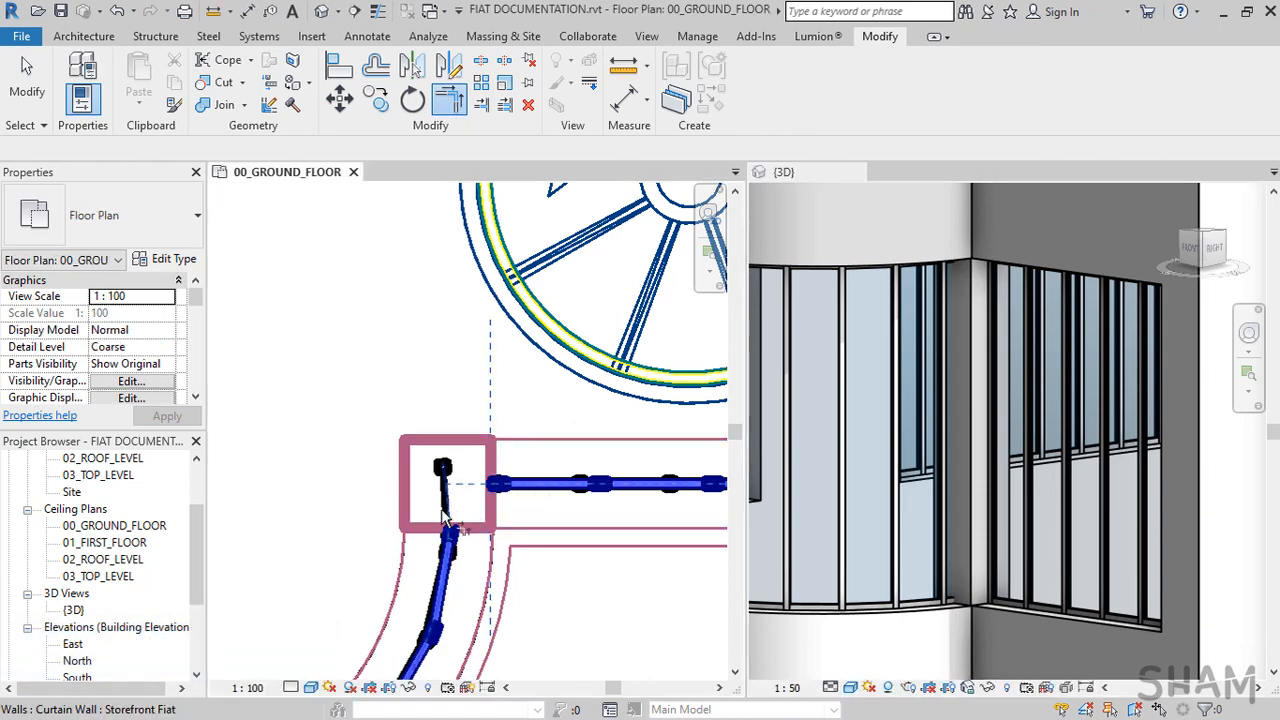
{"action": "left_click", "coordinate": [426, 537]}
Set the scale of the 00_GROUND_FLOOR plan view to 1:50 and leave the trim command
{"action": "scroll", "coordinate": [445, 520], "scroll_direction": "up", "scroll_amount": 3}
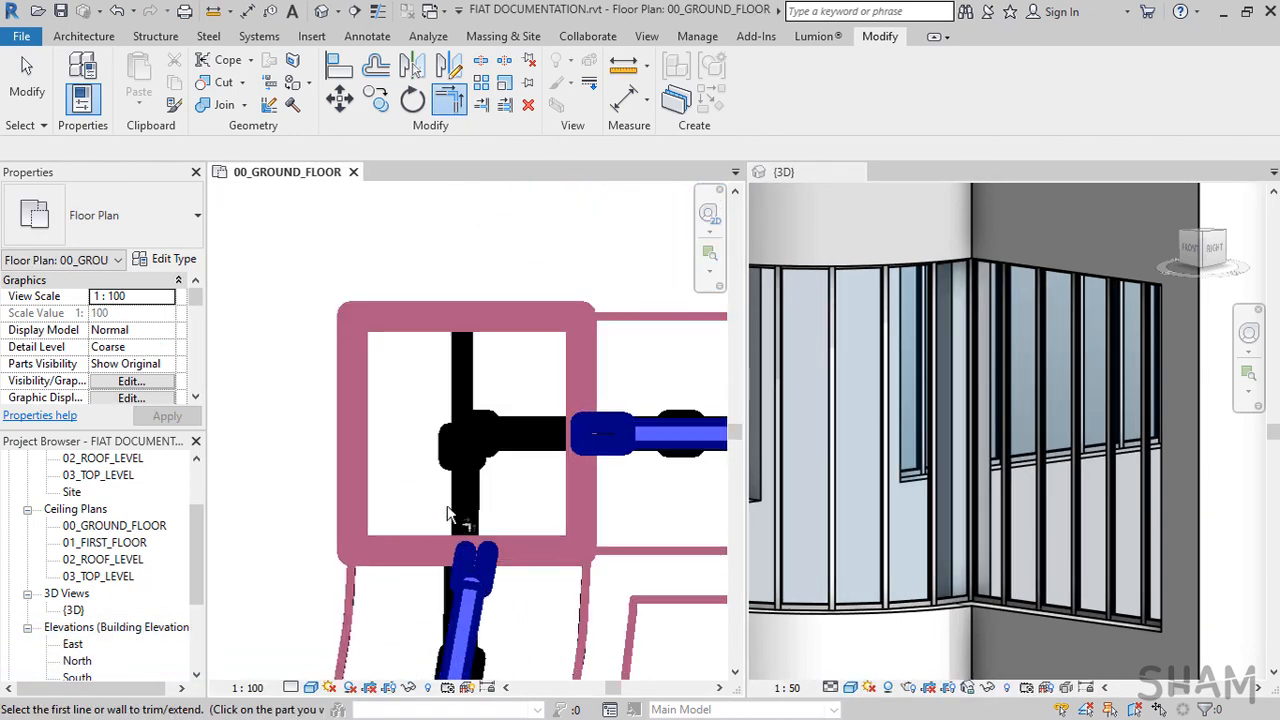
{"action": "left_click", "coordinate": [247, 689]}
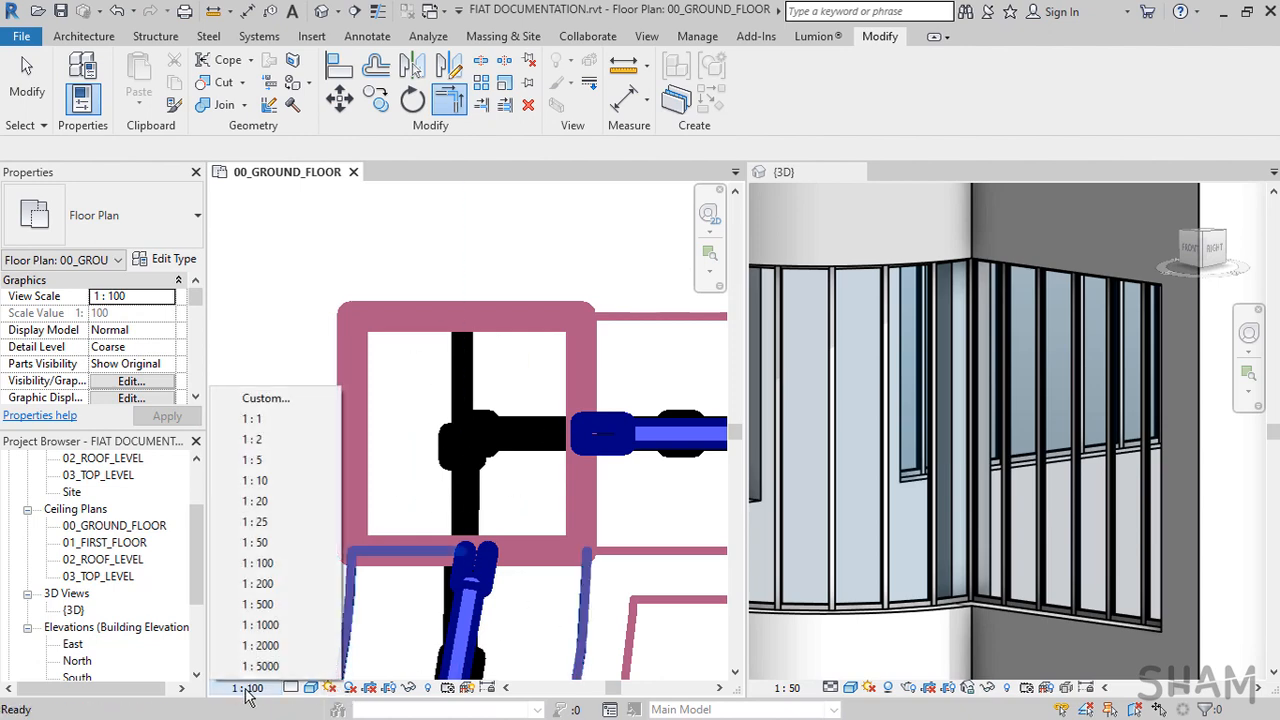
{"action": "left_click", "coordinate": [282, 543]}
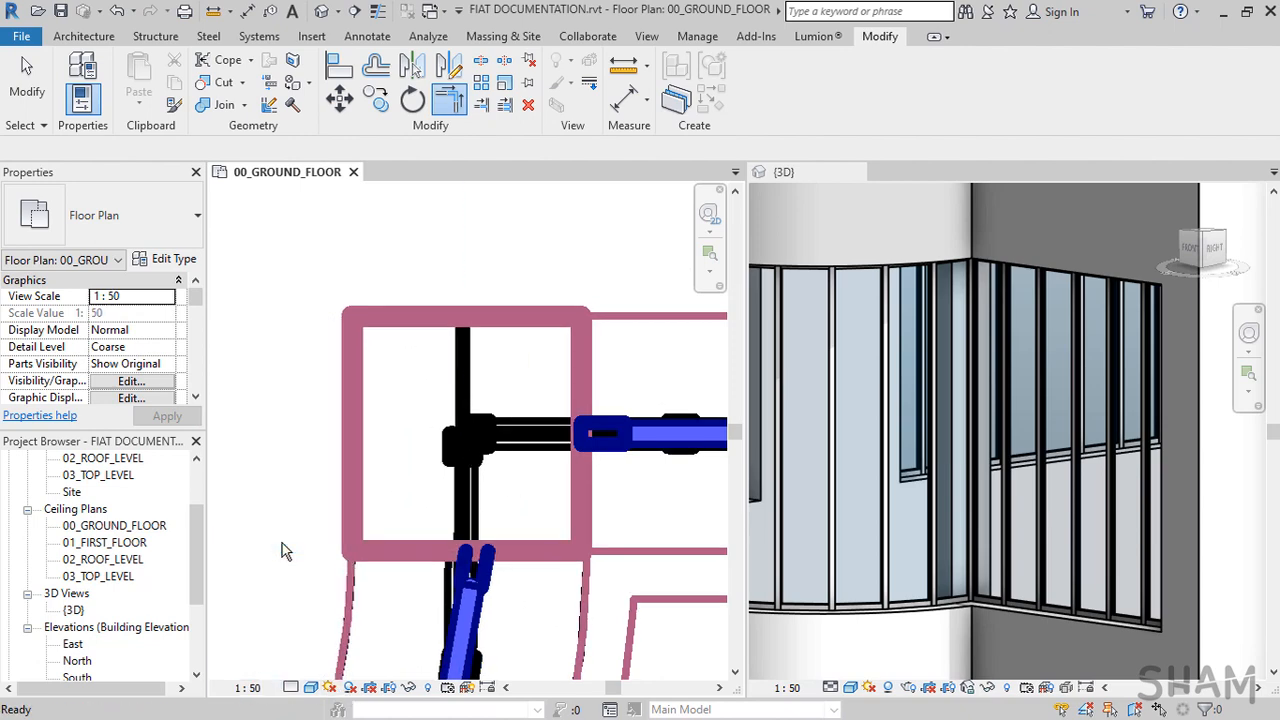
{"action": "key", "text": "Escape"}
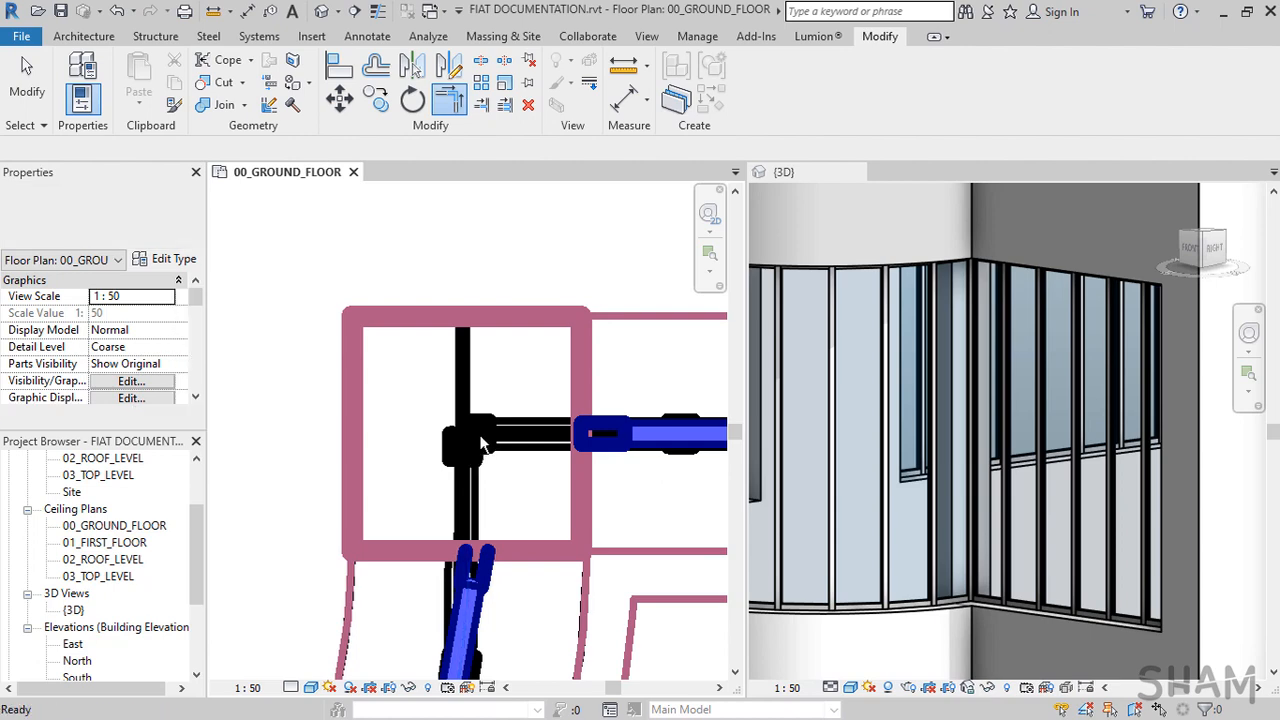
Unpin the straight window's end mullion inside the square column and change it to L Corner Mullion L Mullion 1, deleting the overlapping neighbouring mullion
{"action": "left_click", "coordinate": [481, 436]}
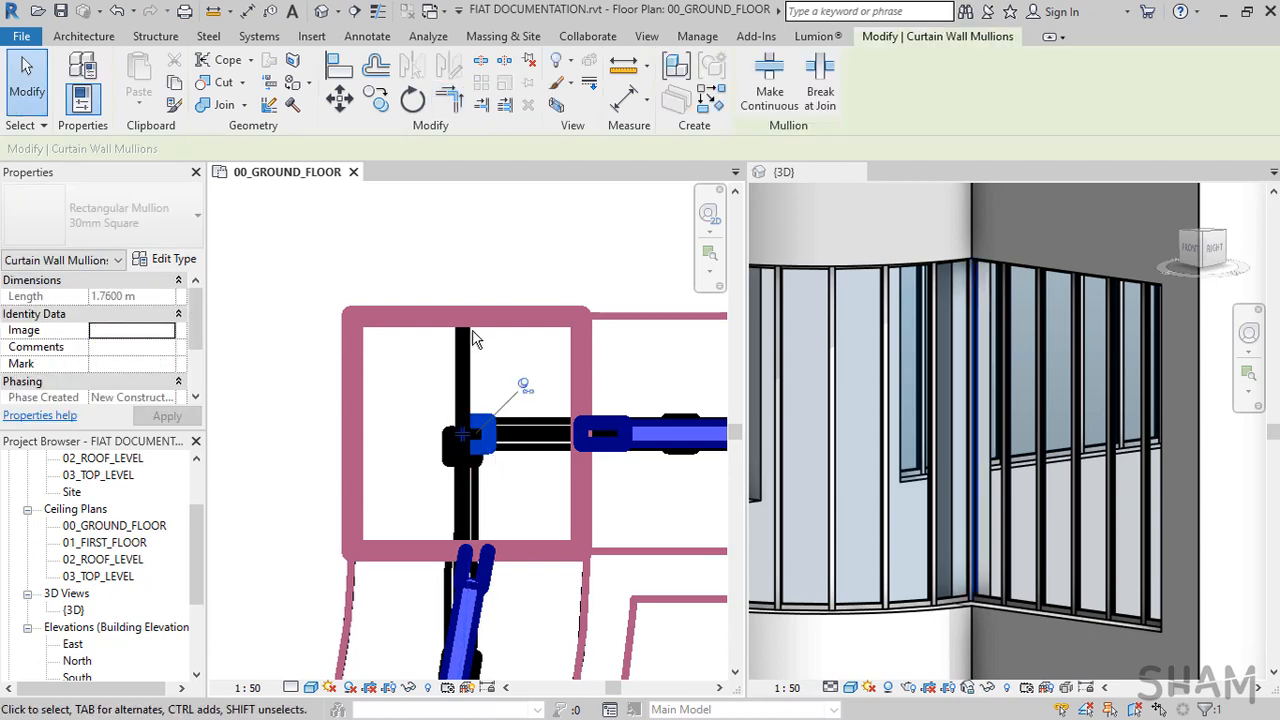
{"action": "left_click", "coordinate": [526, 386]}
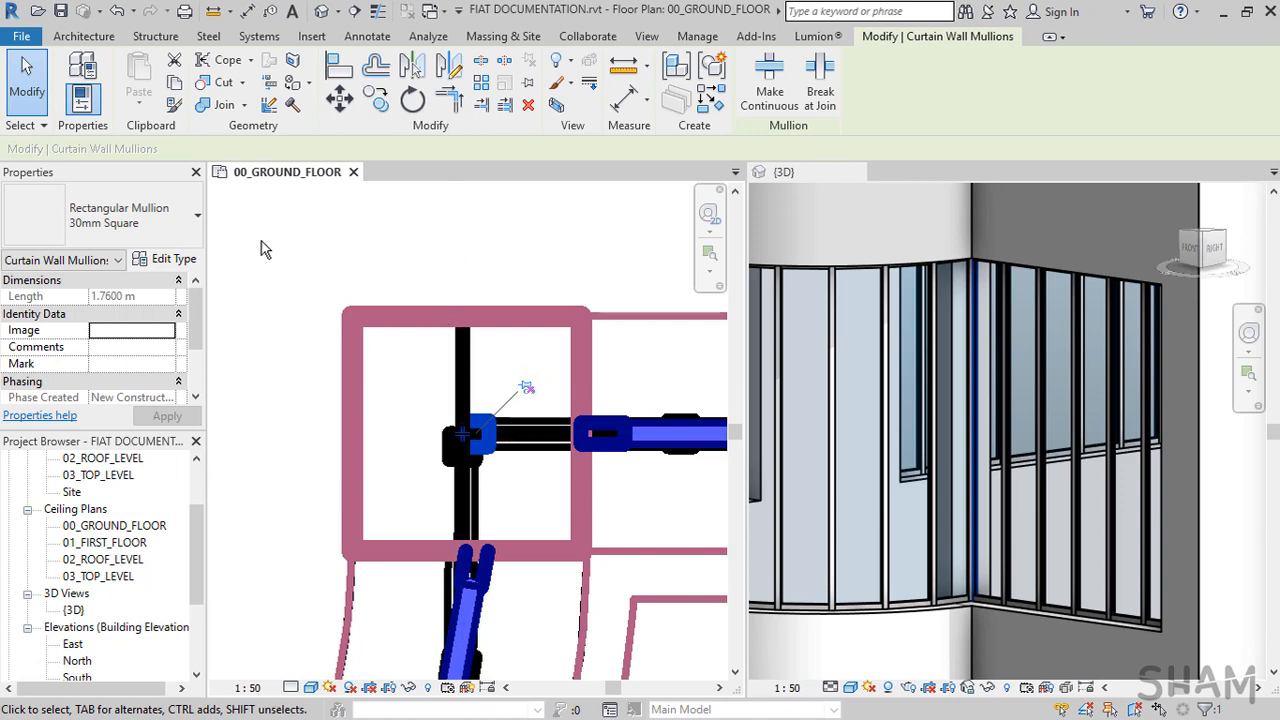
{"action": "left_click", "coordinate": [138, 230]}
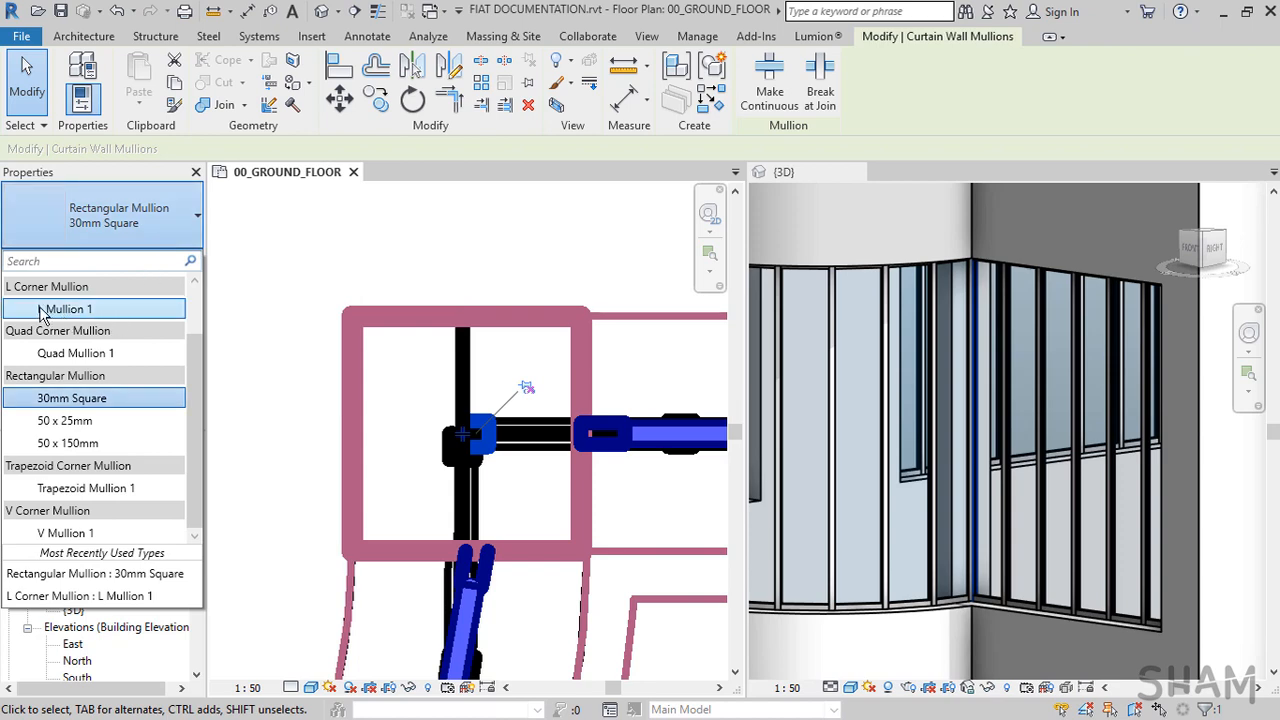
{"action": "left_click", "coordinate": [116, 311]}
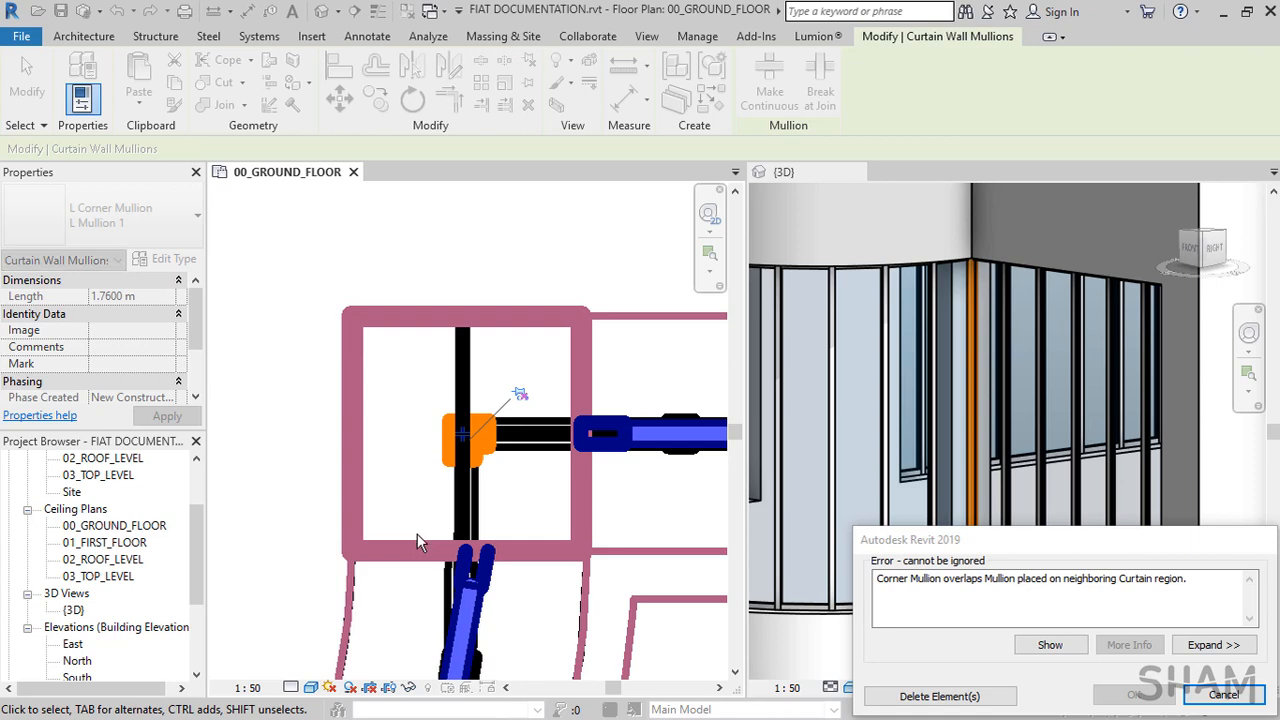
{"action": "left_click", "coordinate": [943, 697]}
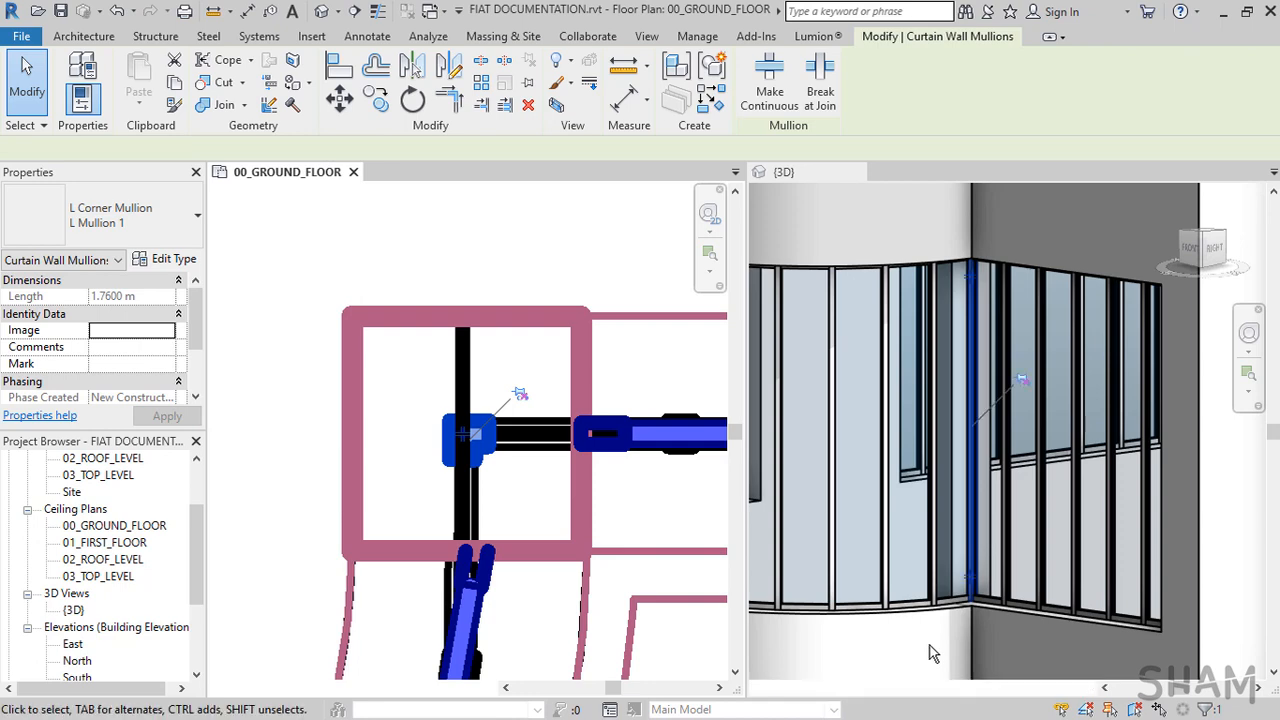
Examine the ground floor window corner with its L corner mullion in the 3D view, up close and within the whole facade
{"action": "left_click", "coordinate": [974, 618]}
{"action": "scroll", "coordinate": [975, 622], "scroll_direction": "up", "scroll_amount": 3}
{"action": "scroll", "coordinate": [972, 614], "scroll_direction": "up", "scroll_amount": 2}
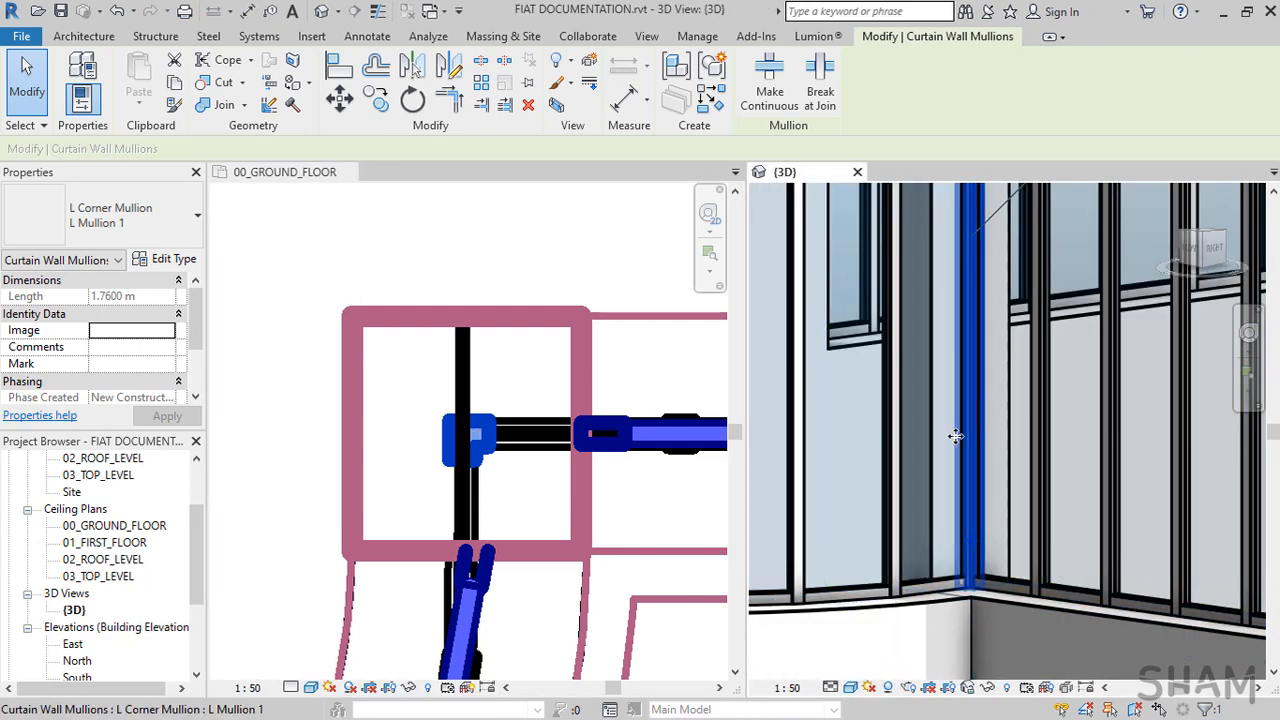
{"action": "scroll", "coordinate": [960, 420], "scroll_direction": "down", "scroll_amount": 4}
{"action": "scroll", "coordinate": [955, 442], "scroll_direction": "down", "scroll_amount": 3}
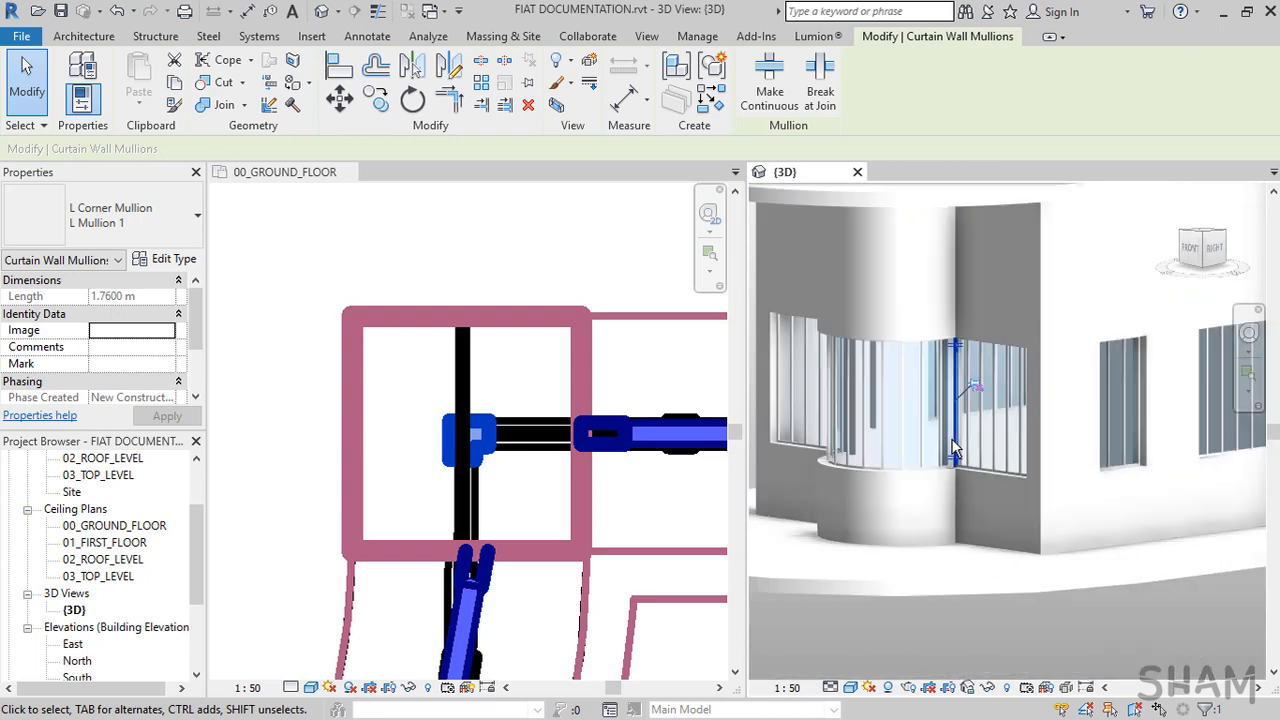
{"action": "middle_click_drag", "start_coordinate": [970, 407], "coordinate": [966, 535]}
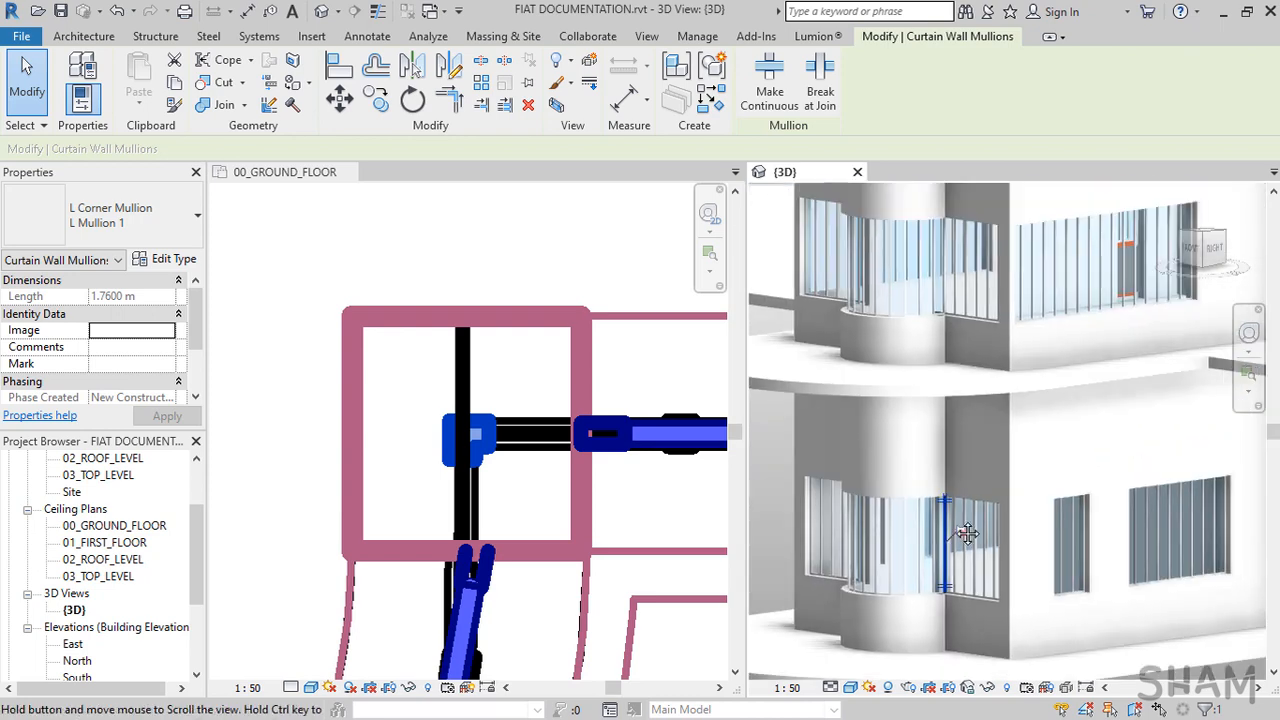
{"action": "scroll", "coordinate": [954, 518], "scroll_direction": "down", "scroll_amount": 2}
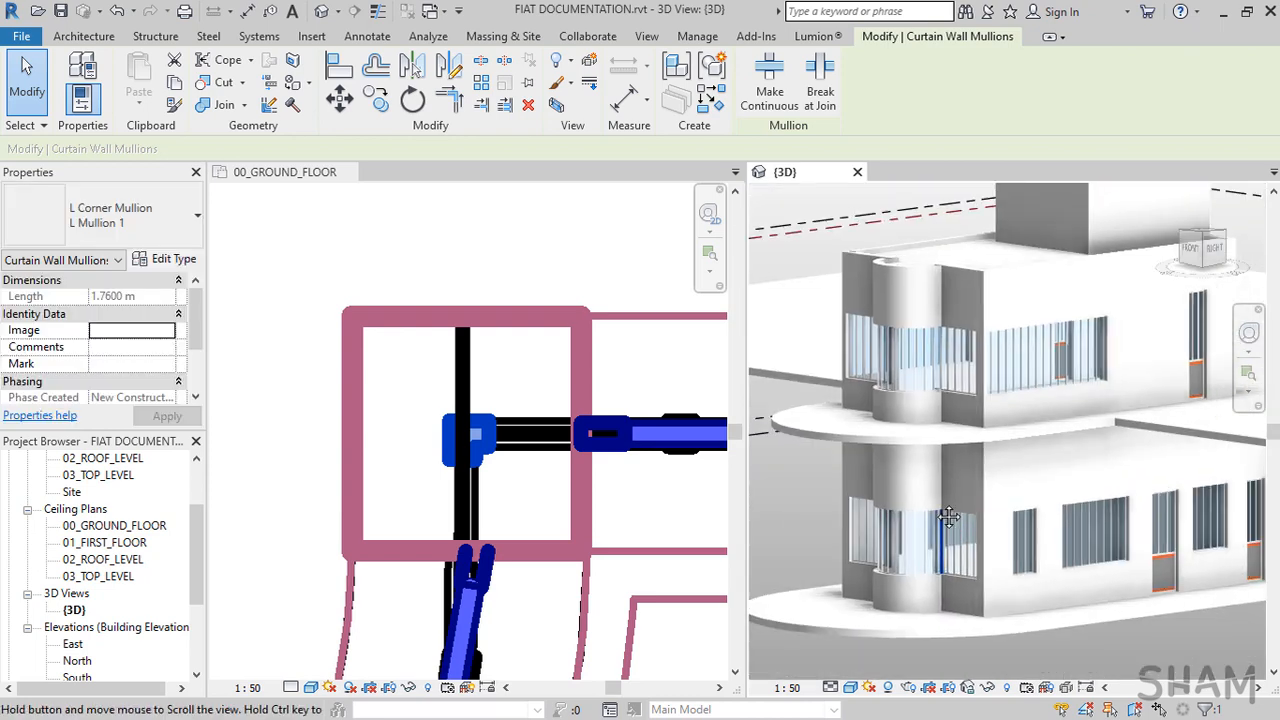